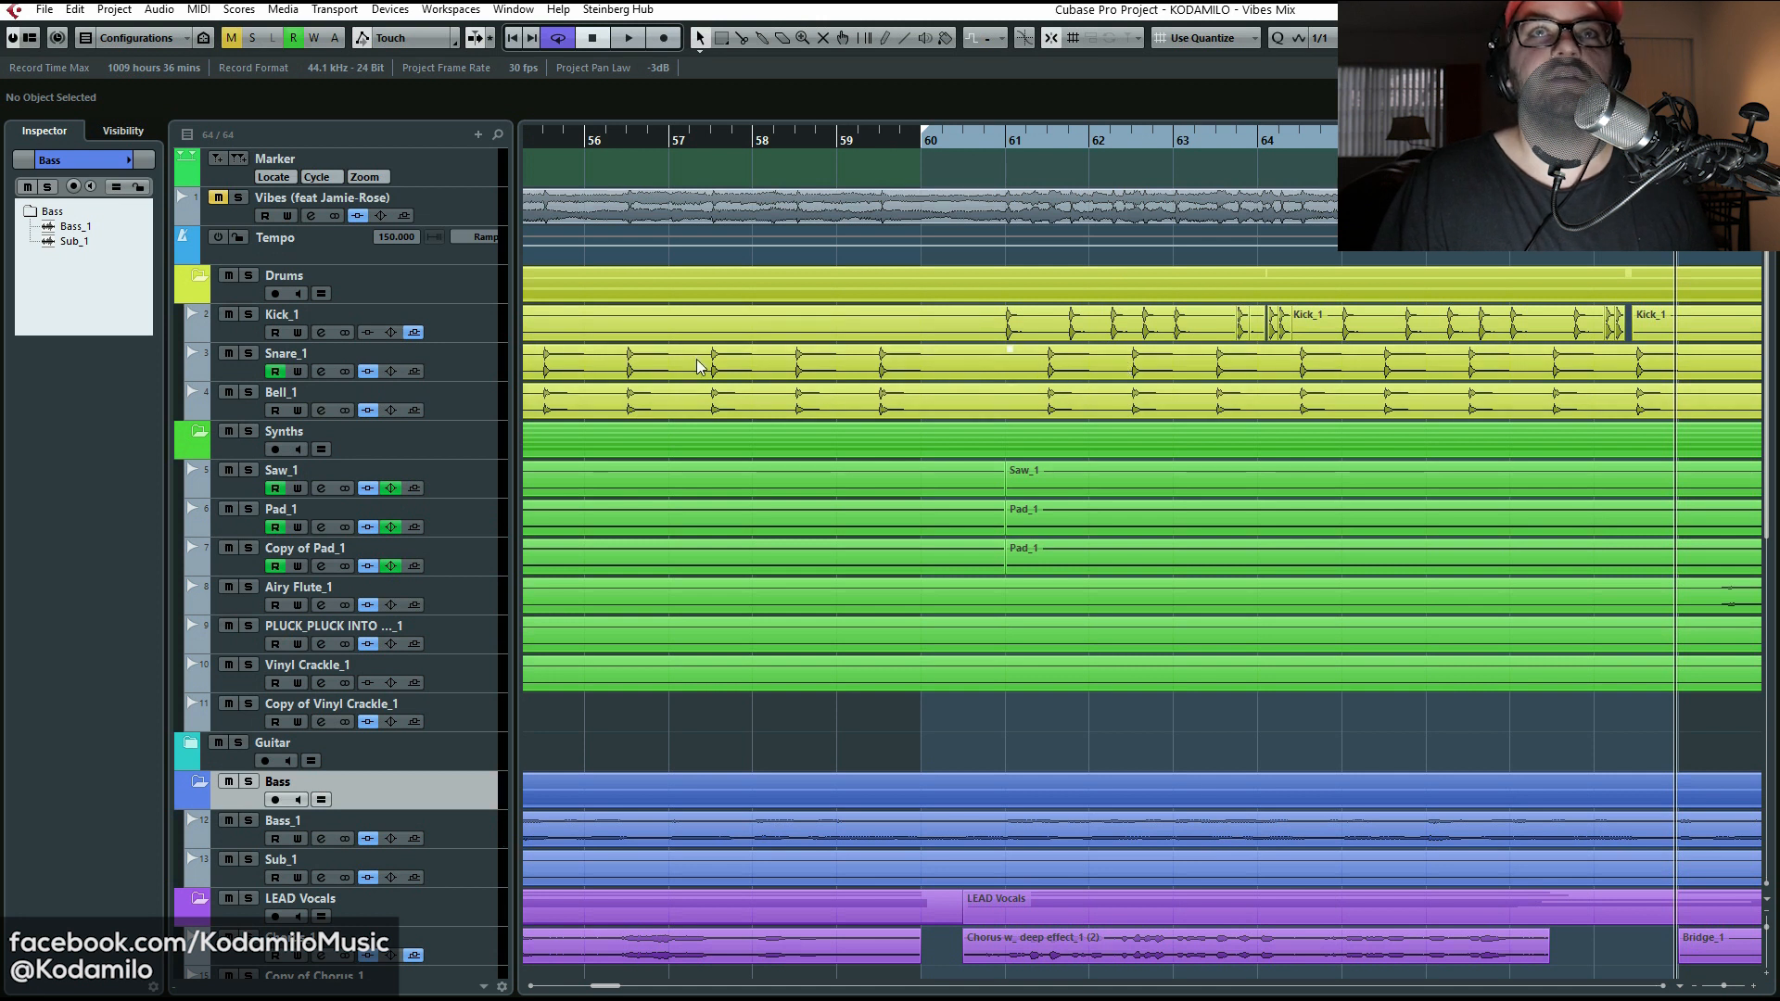
Step: Look over the Kick_1, Snare_1 and Bell_1 tracks and play the section from bar 60 to hear the processed drums
left_click(477, 328)
left_click(459, 371)
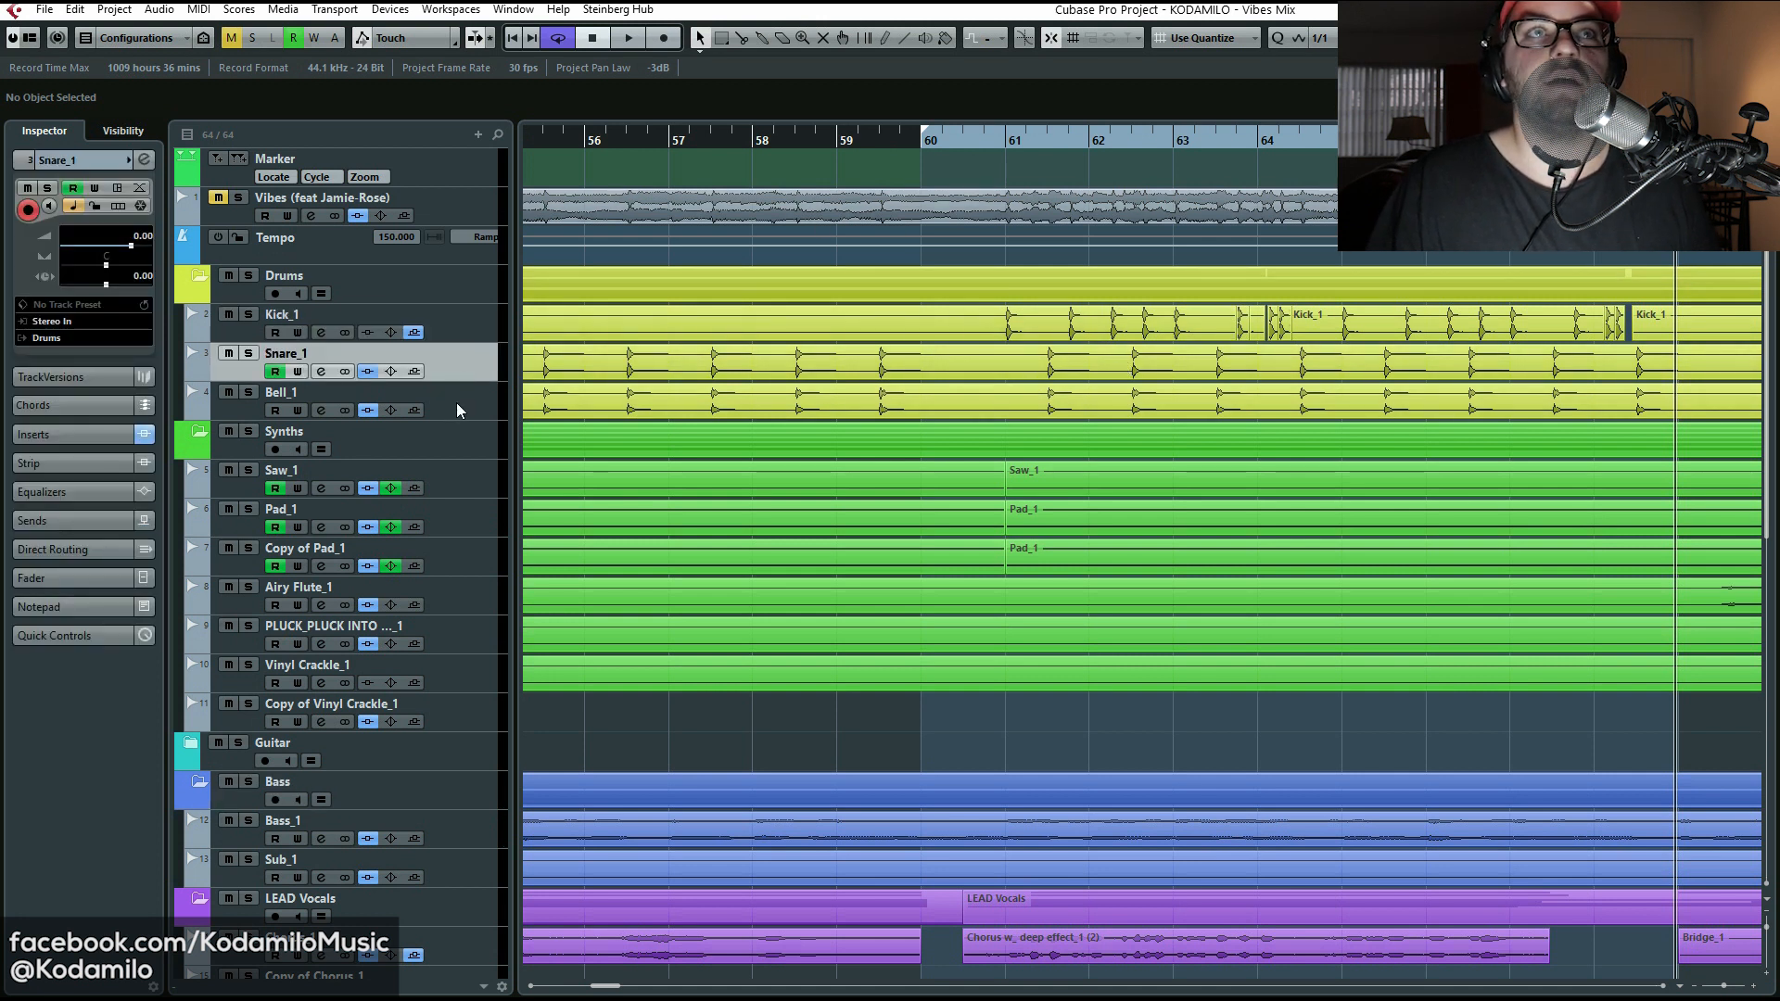
left_click(456, 410)
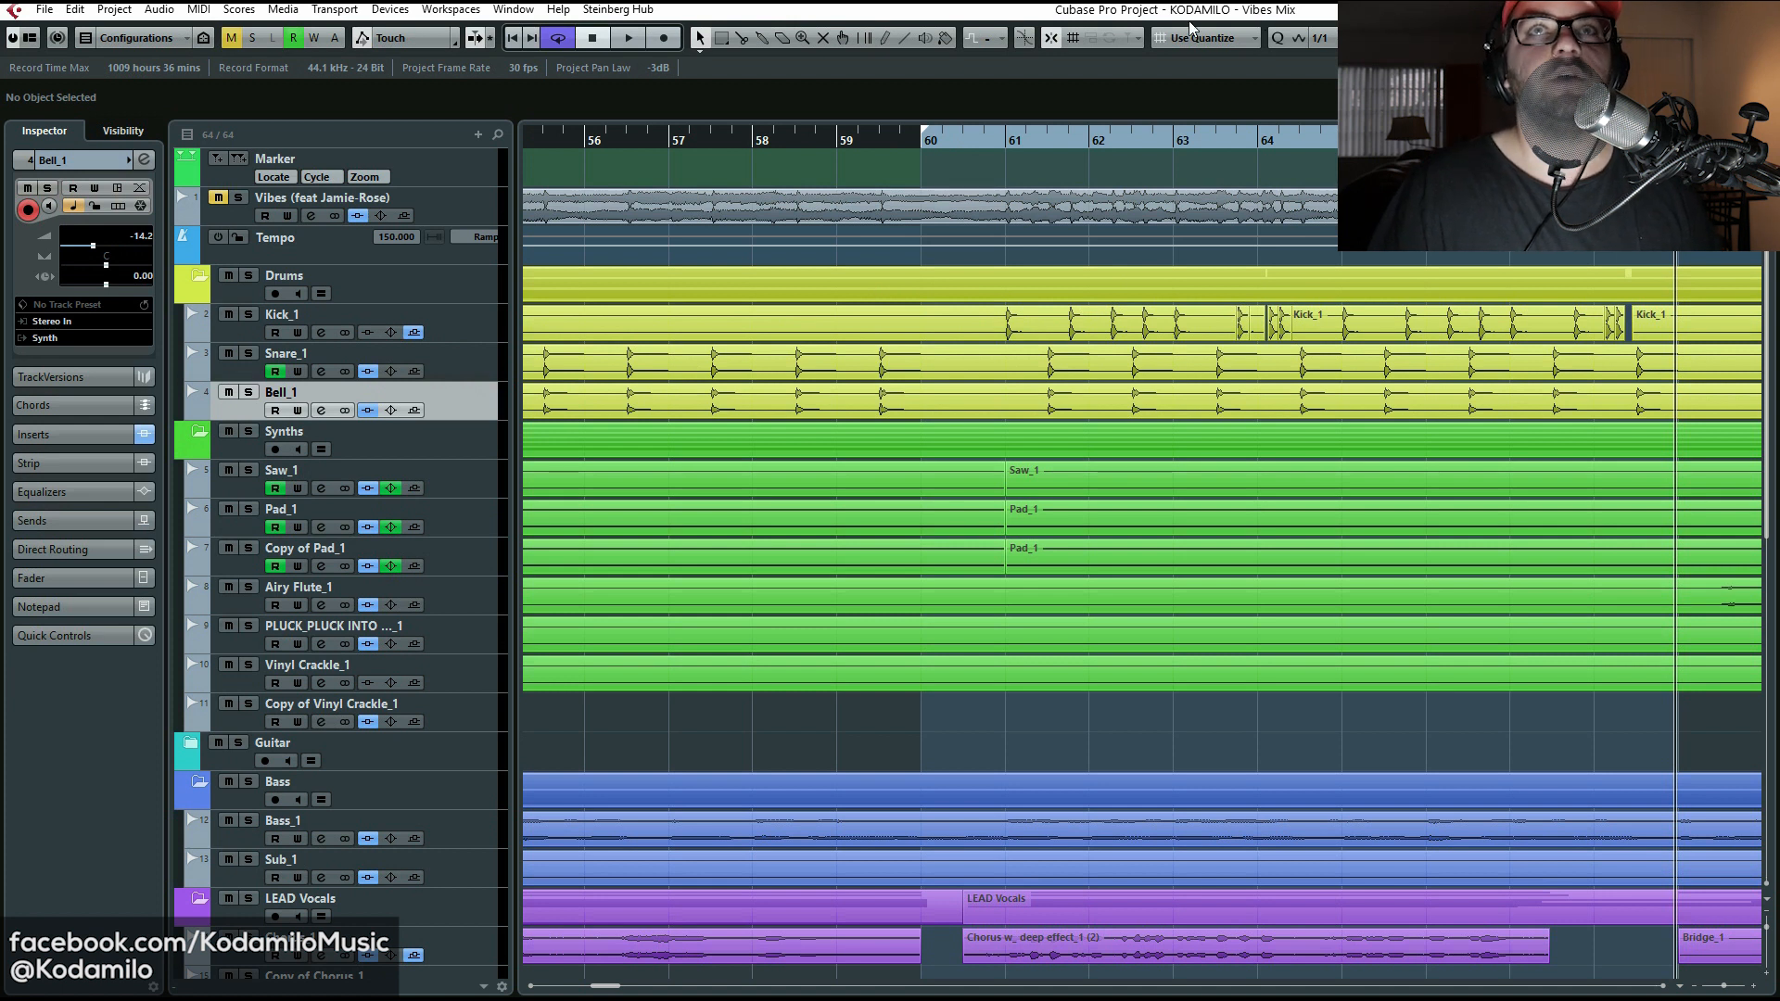
left_click(924, 146)
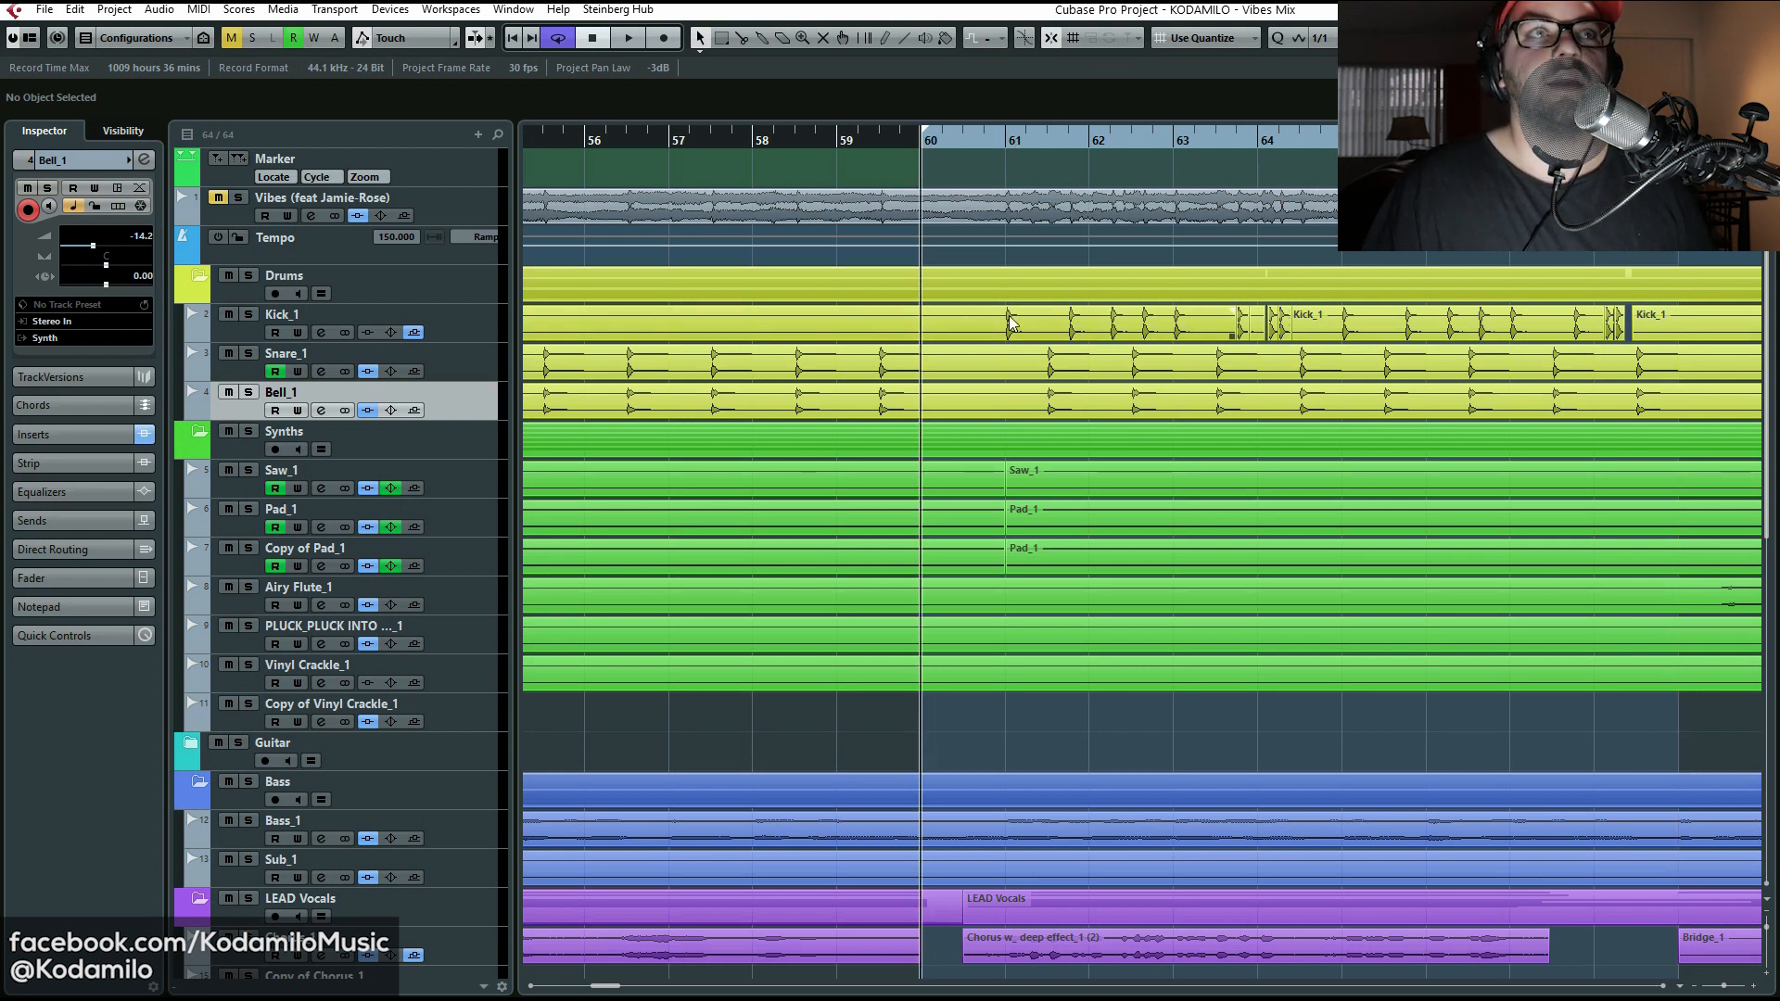
key("space")
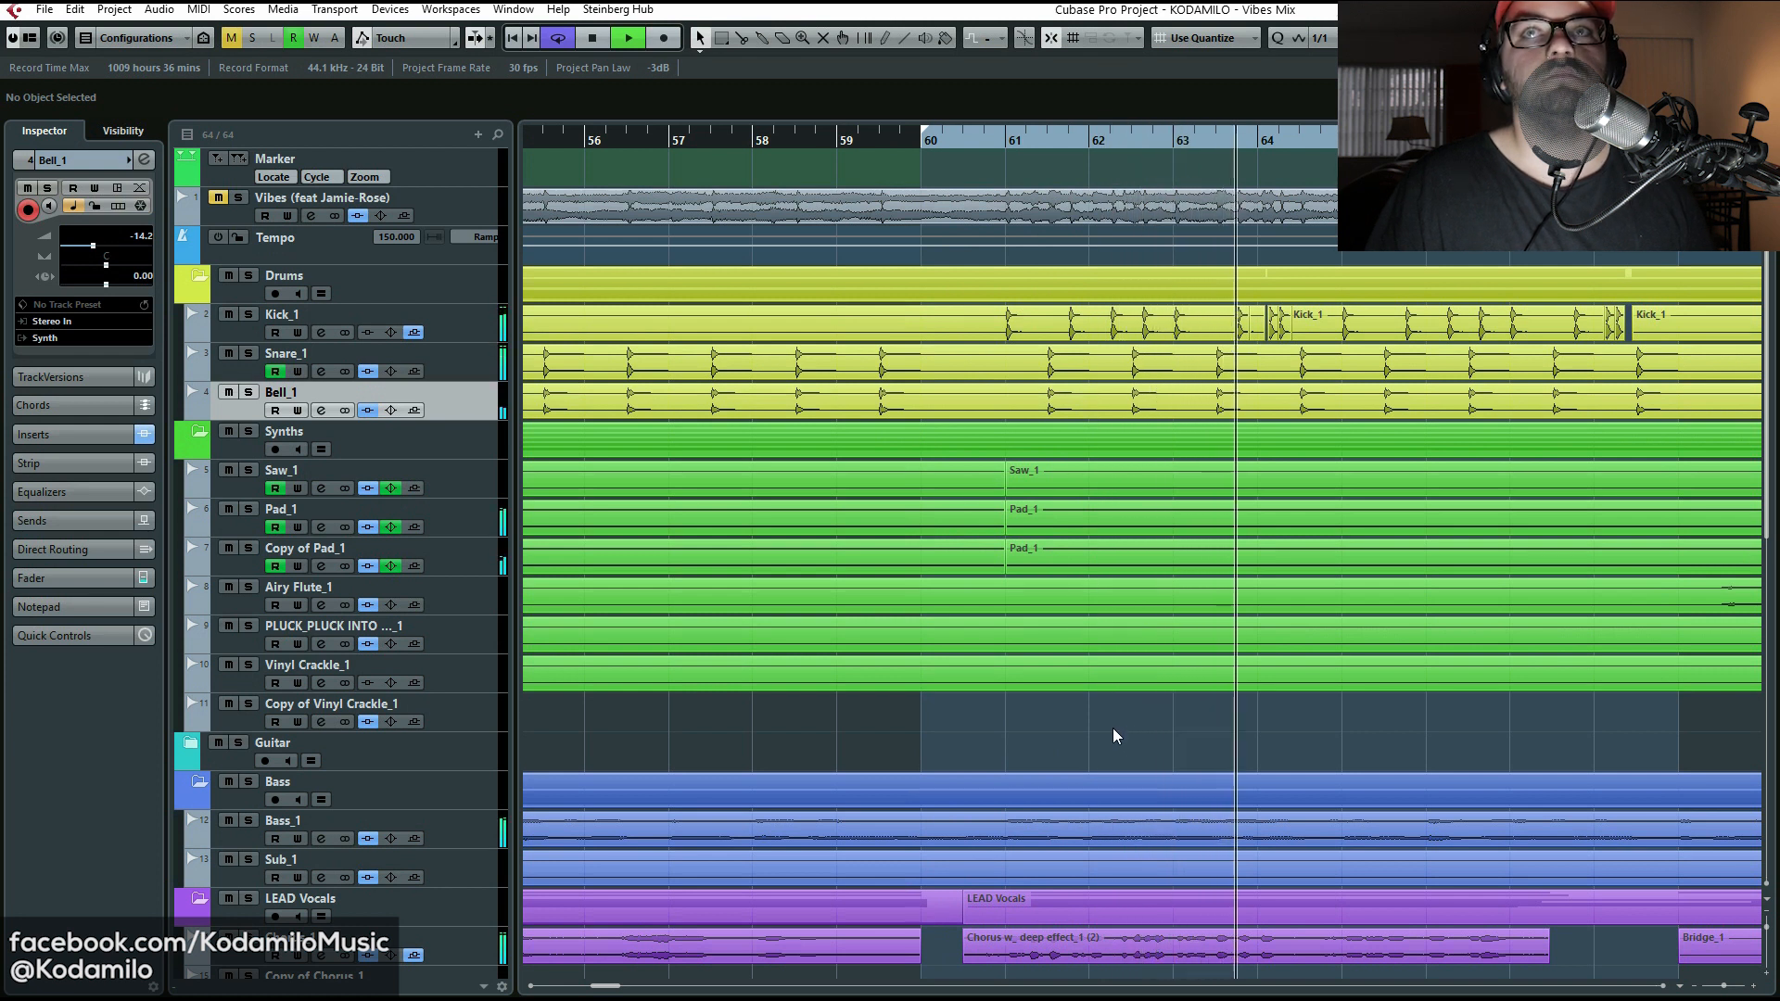
key("space")
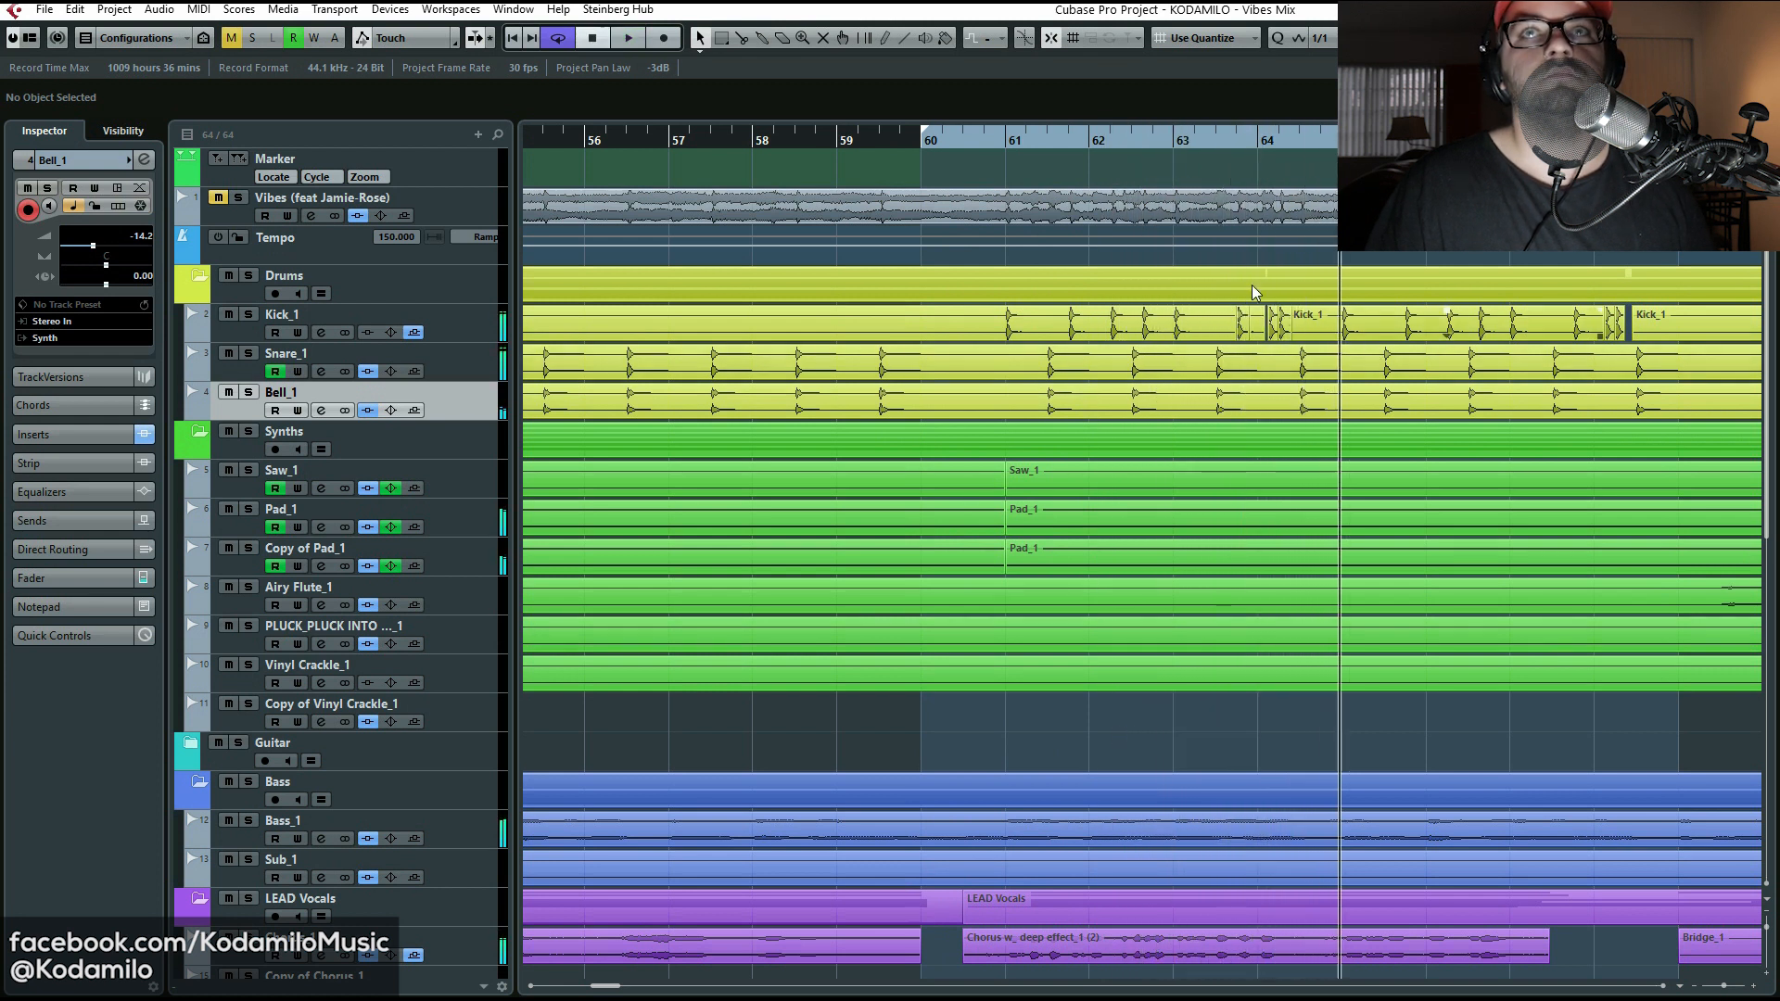
left_click(999, 133)
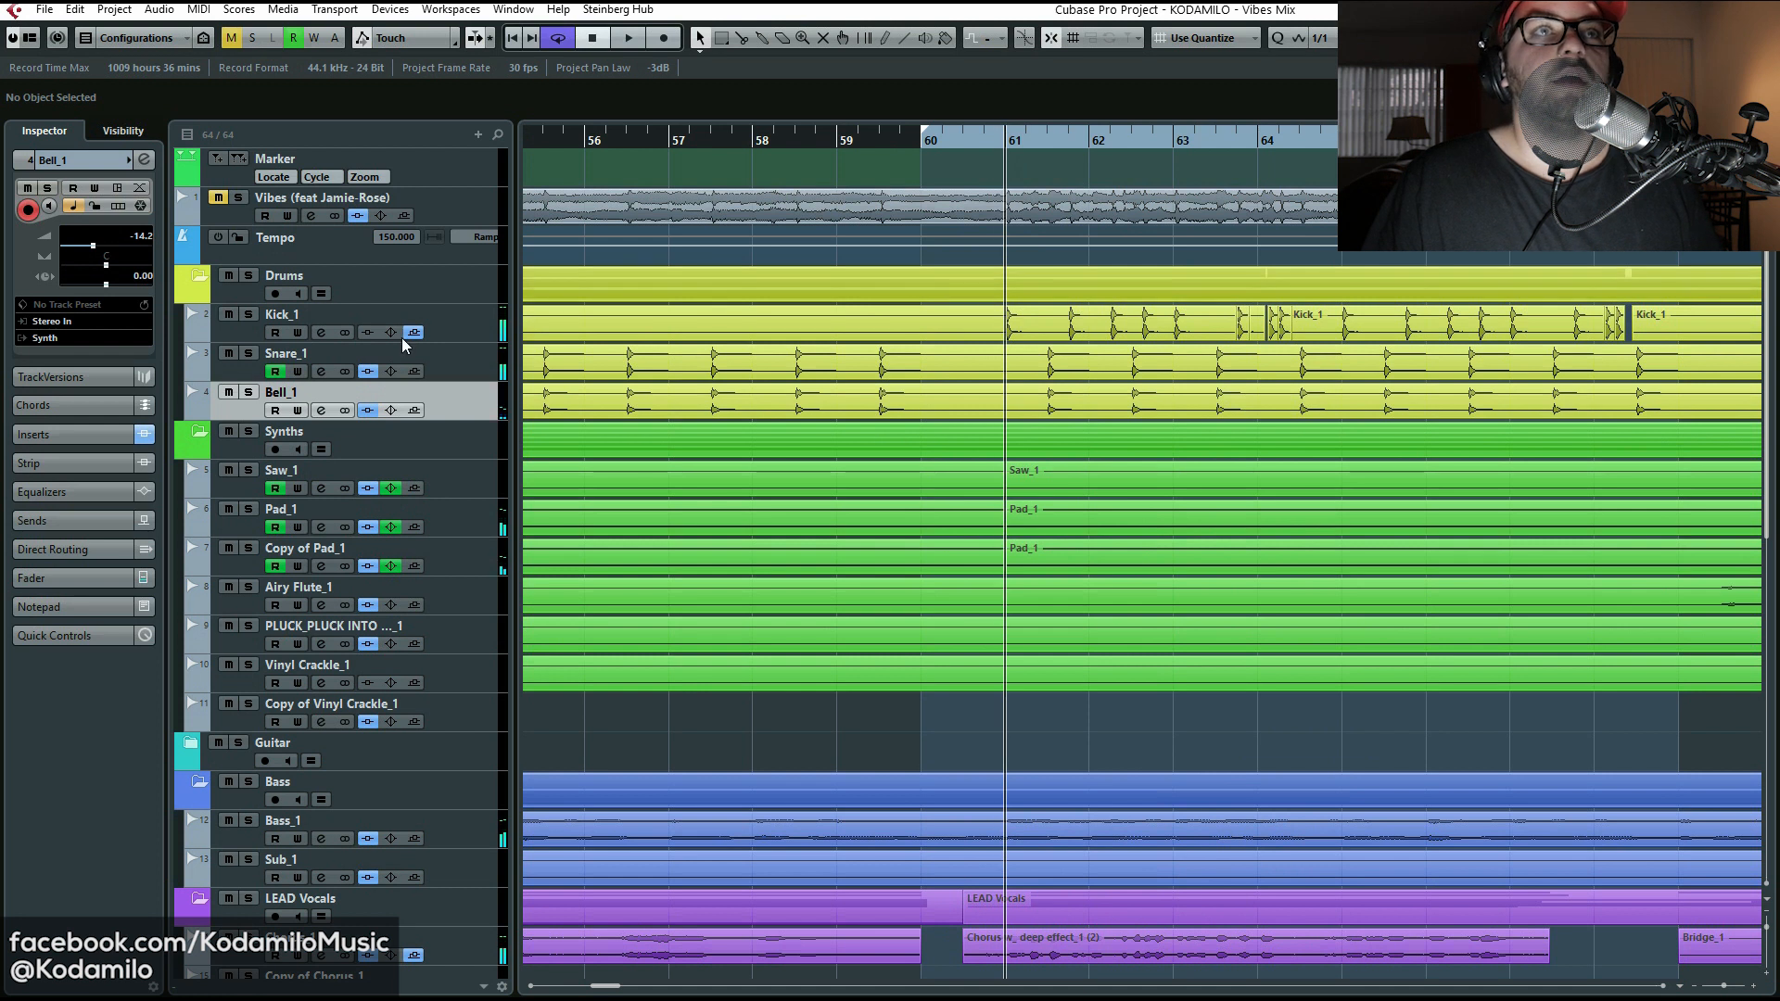
Step: Bypass the Kick_1 sends and the Snare_1 and Bell_1 inserts, and play from bar 60 to hear the unprocessed drums
left_click(369, 371)
left_click(369, 410)
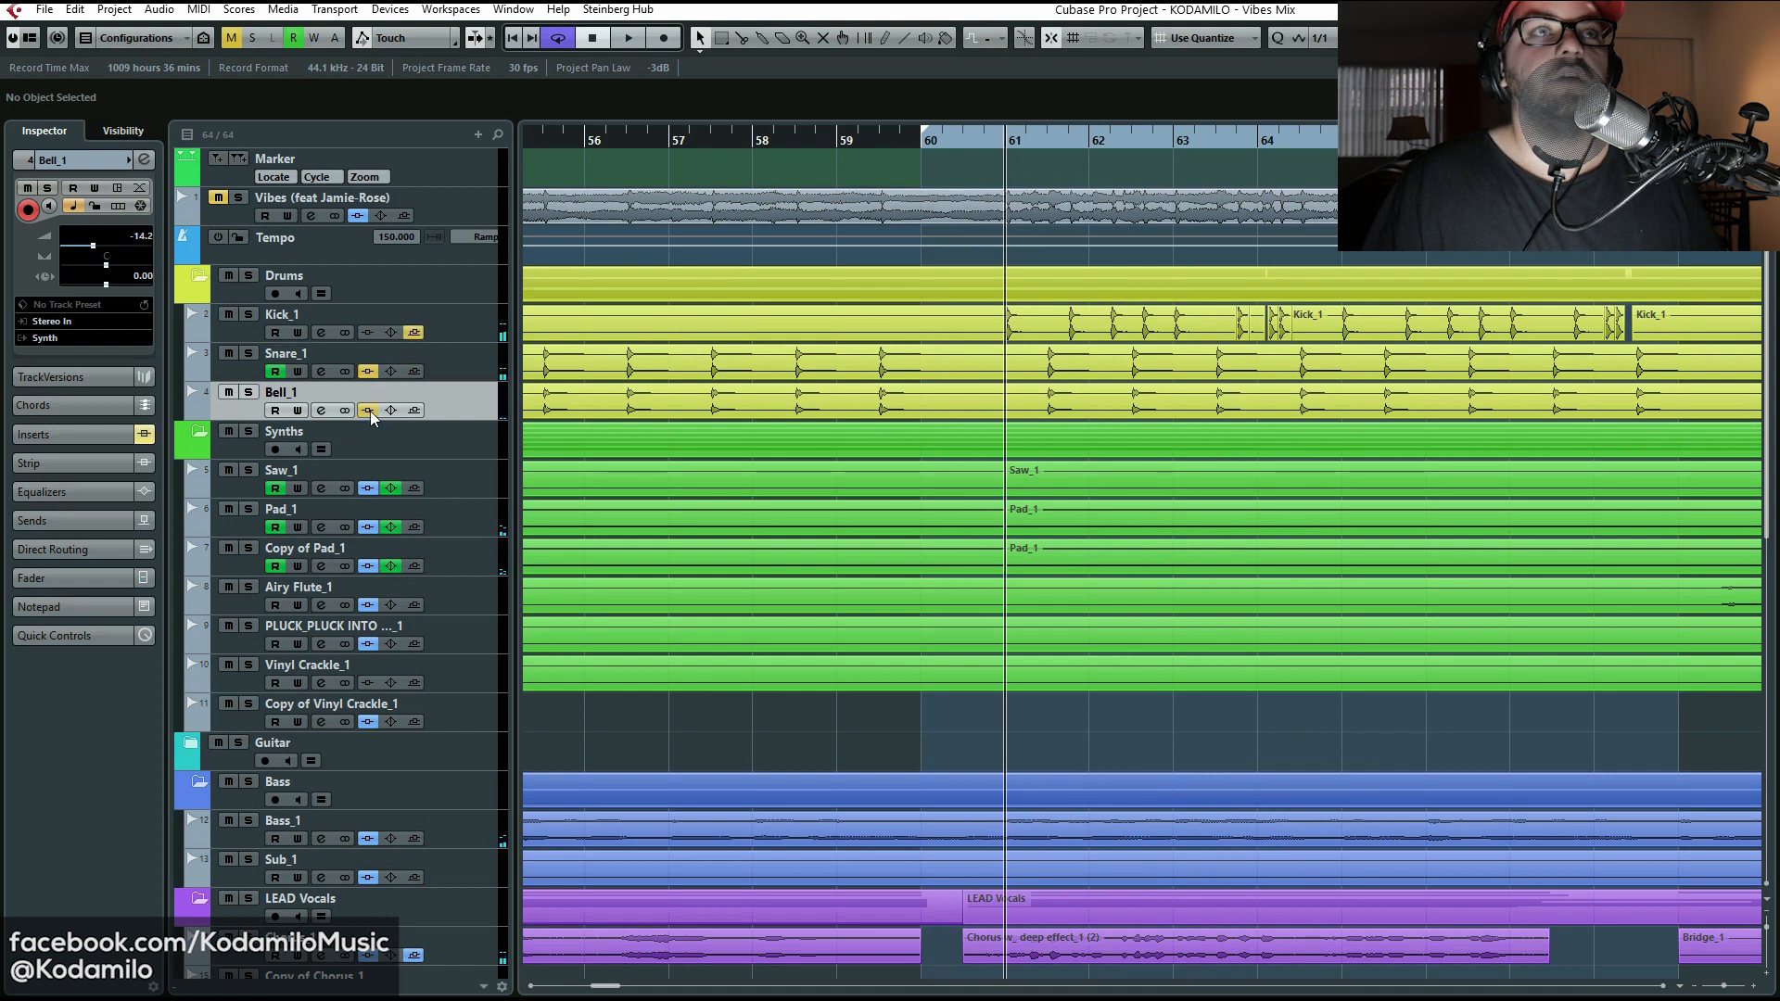
left_click(926, 139)
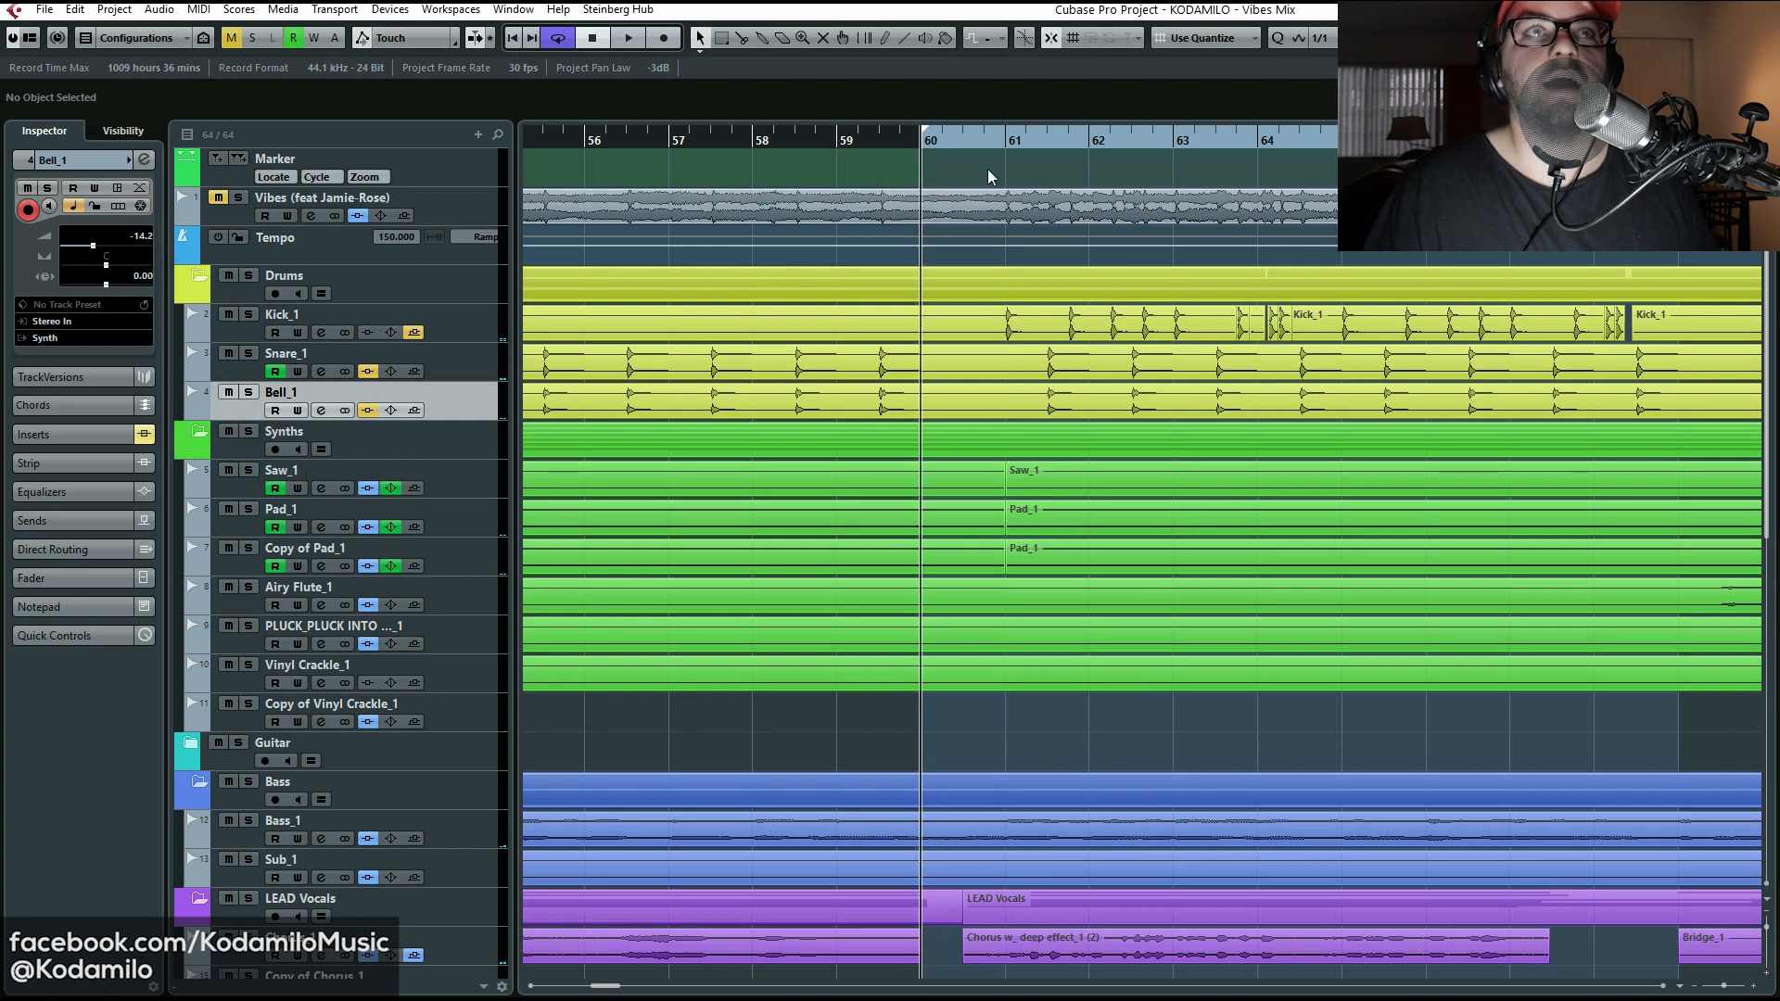
key("space")
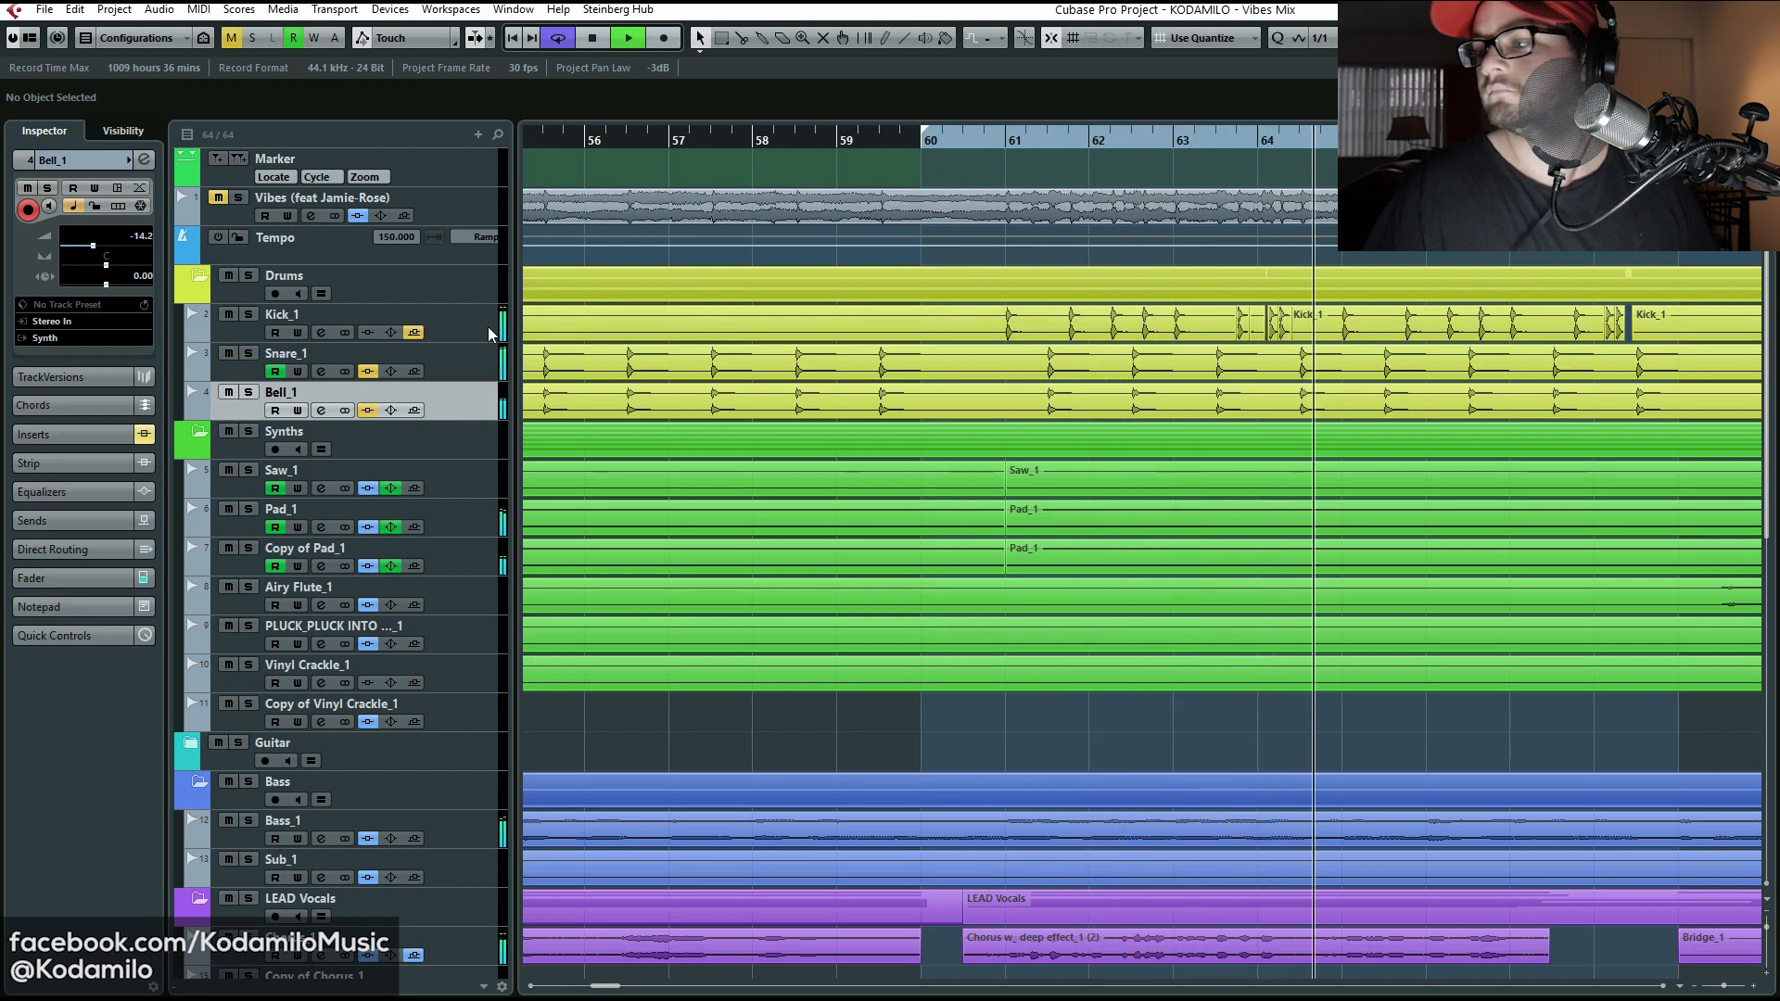
key("space")
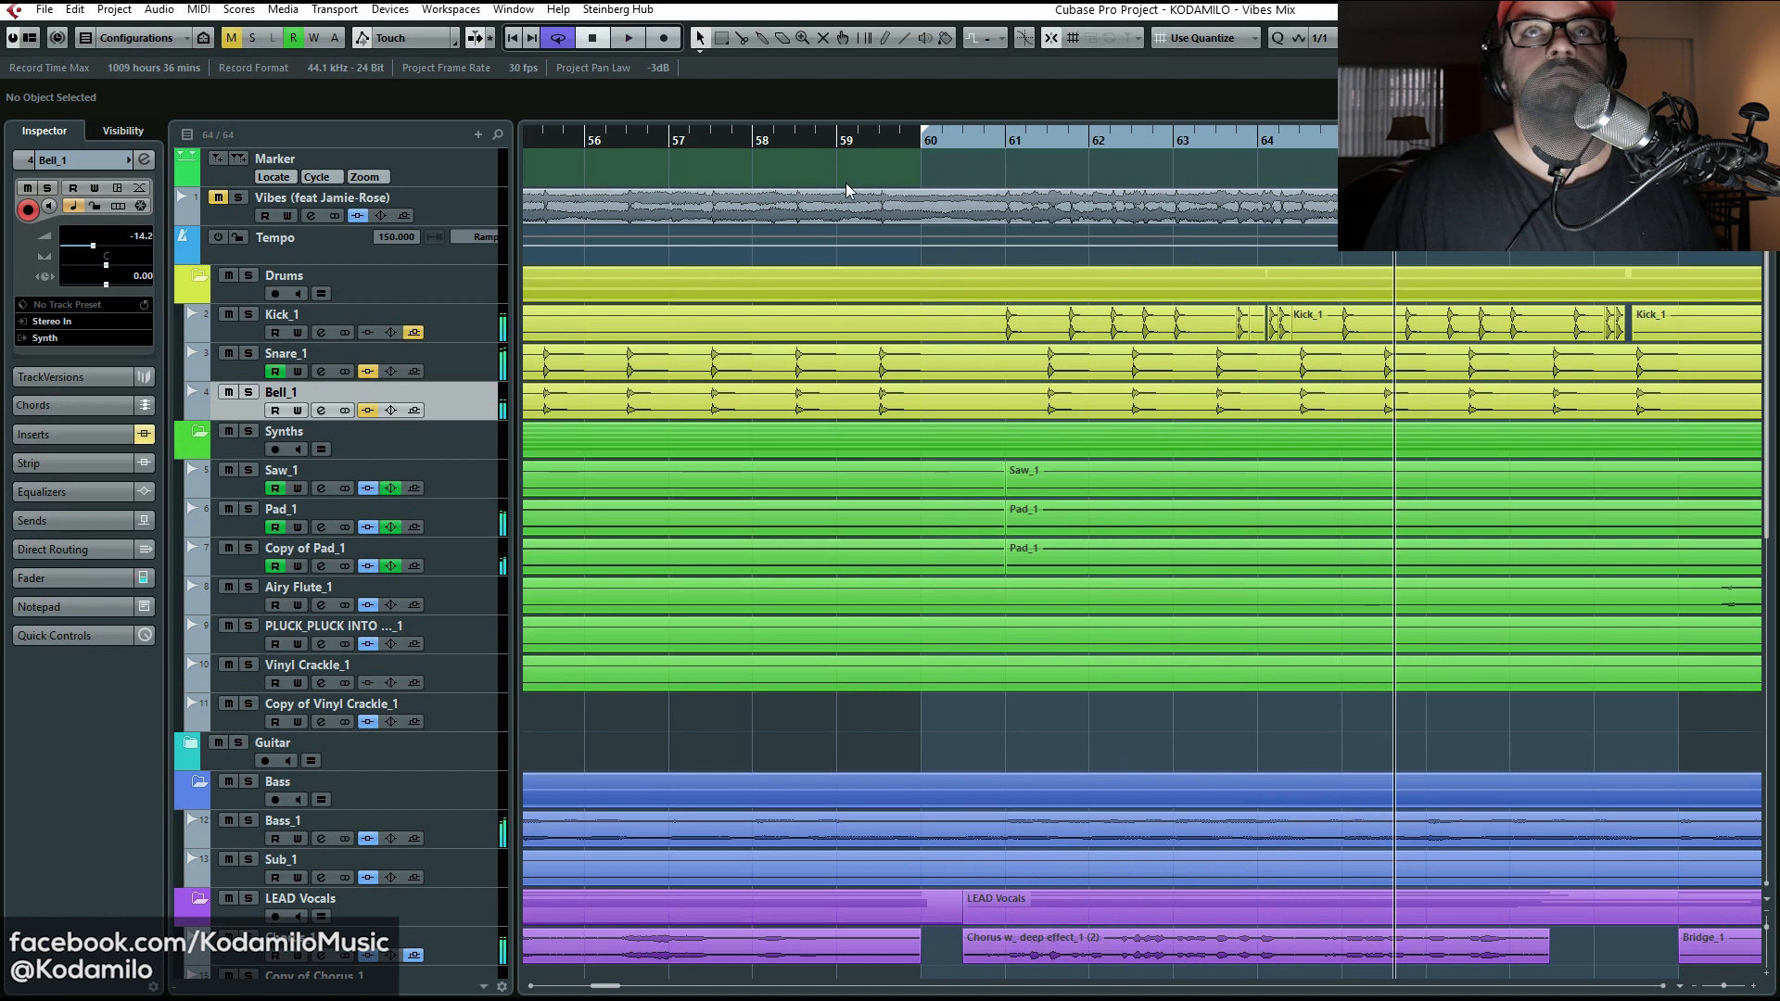
Step: Solo the Kick_1 track and play it on its own from bar 60
left_click(464, 336)
left_click(459, 359)
left_click(454, 389)
left_click(461, 360)
left_click(473, 335)
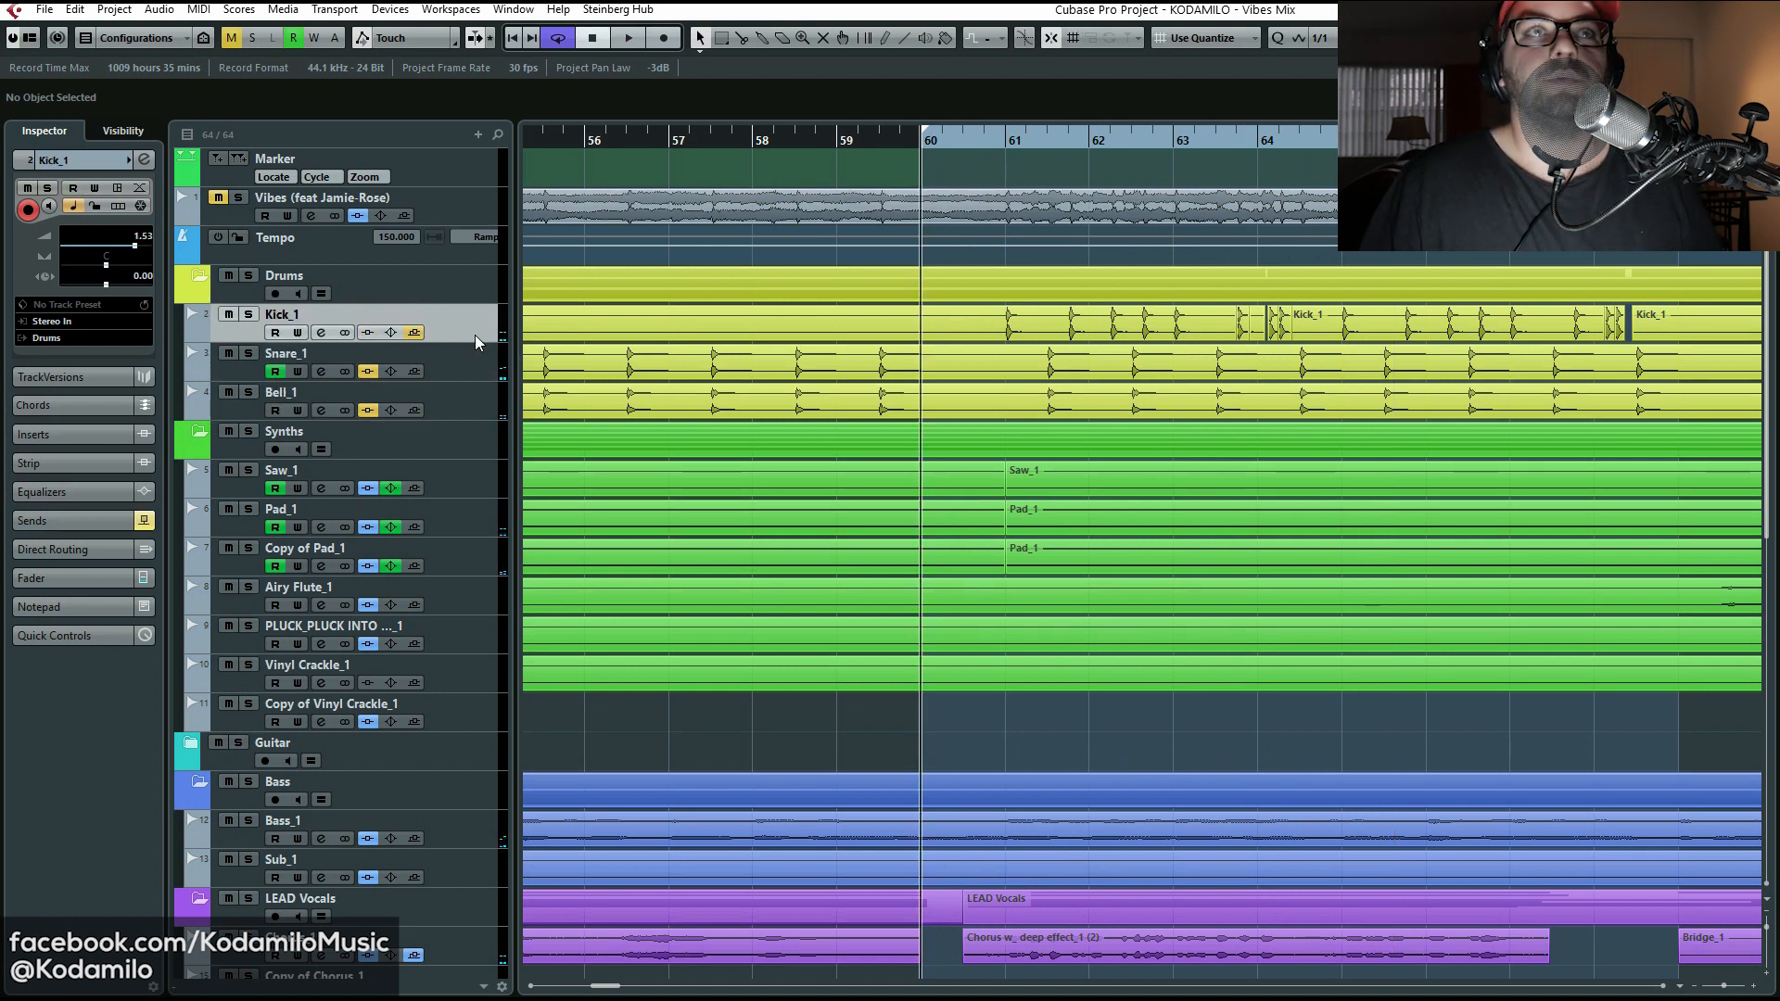
left_click(250, 314)
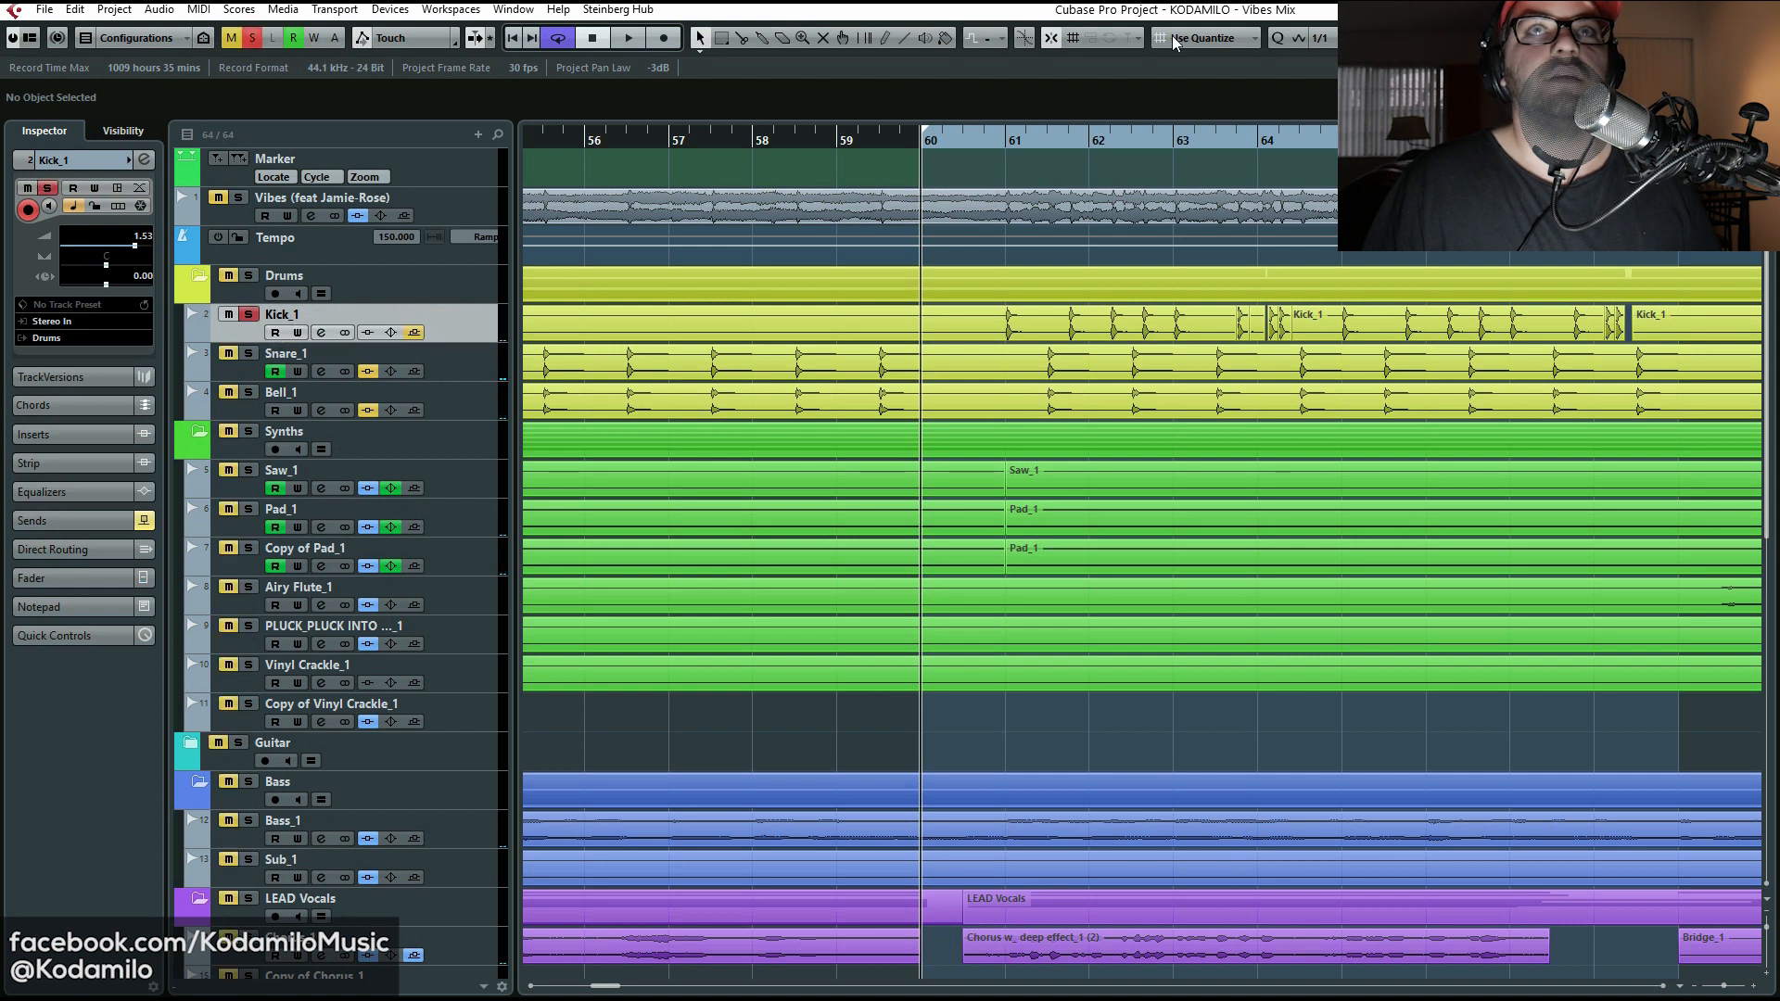
key("space")
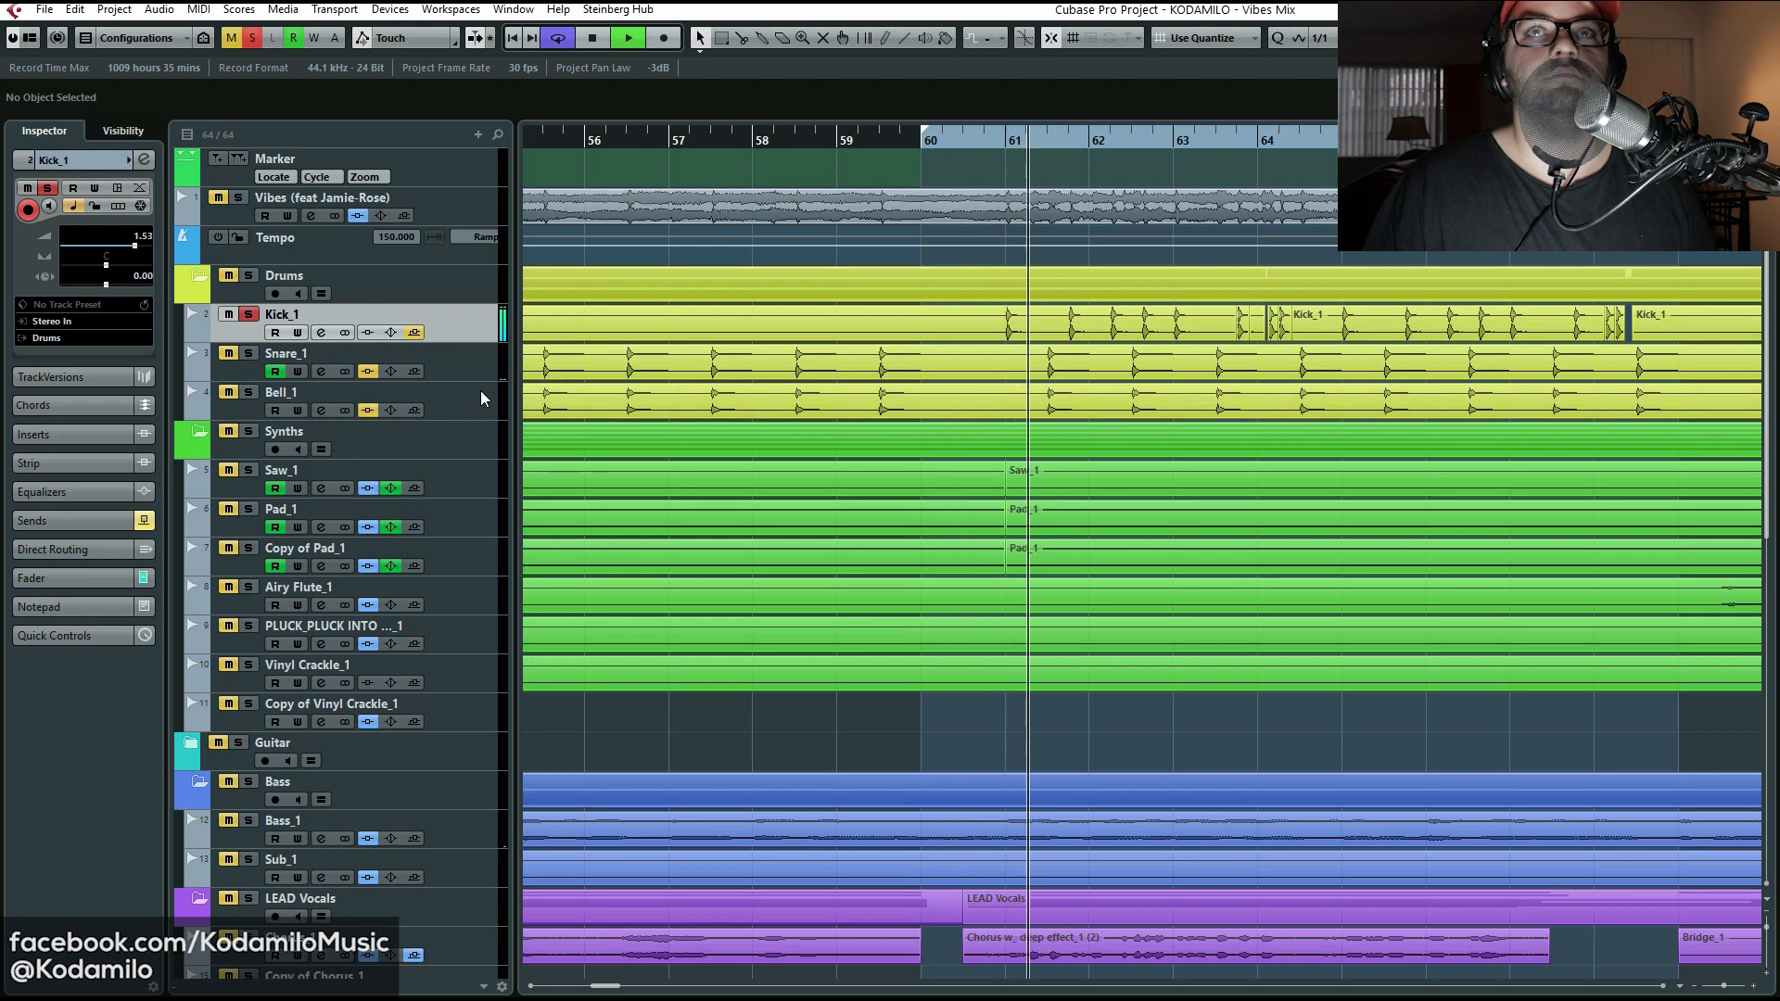
Step: Open the Kick_1 channel settings, stop playback and return the project cursor to bar 60
left_click(320, 331)
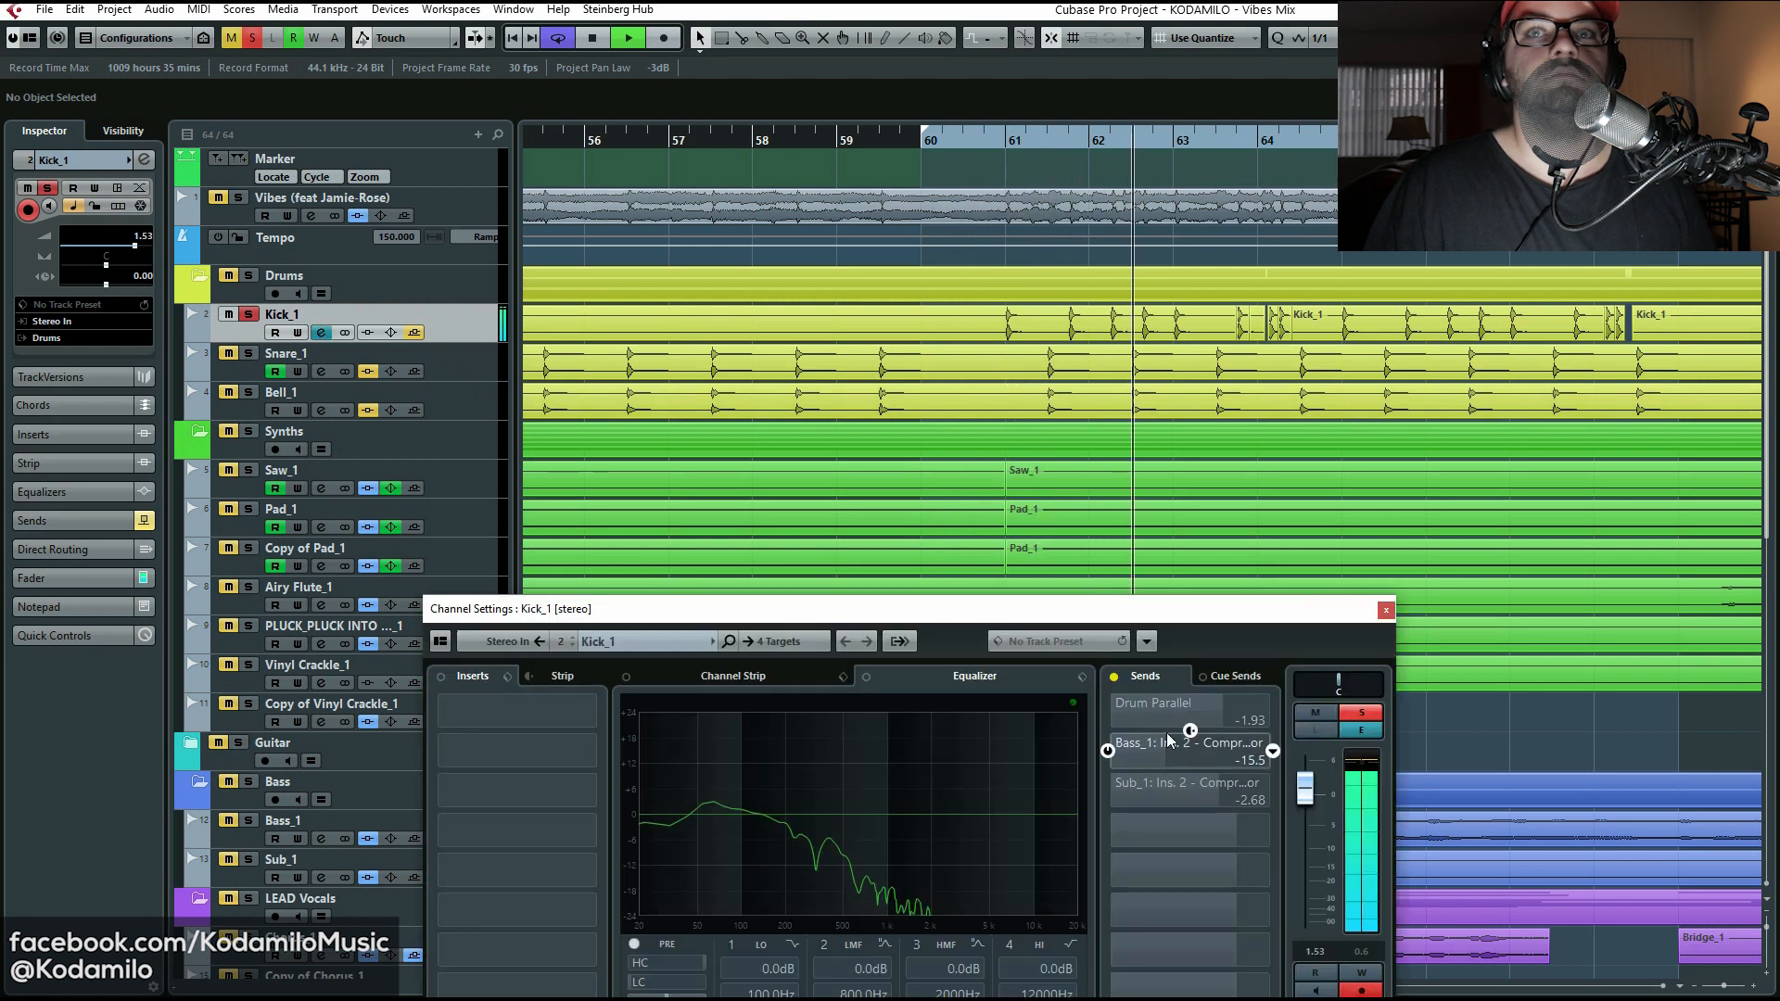
key("space")
left_click(975, 141)
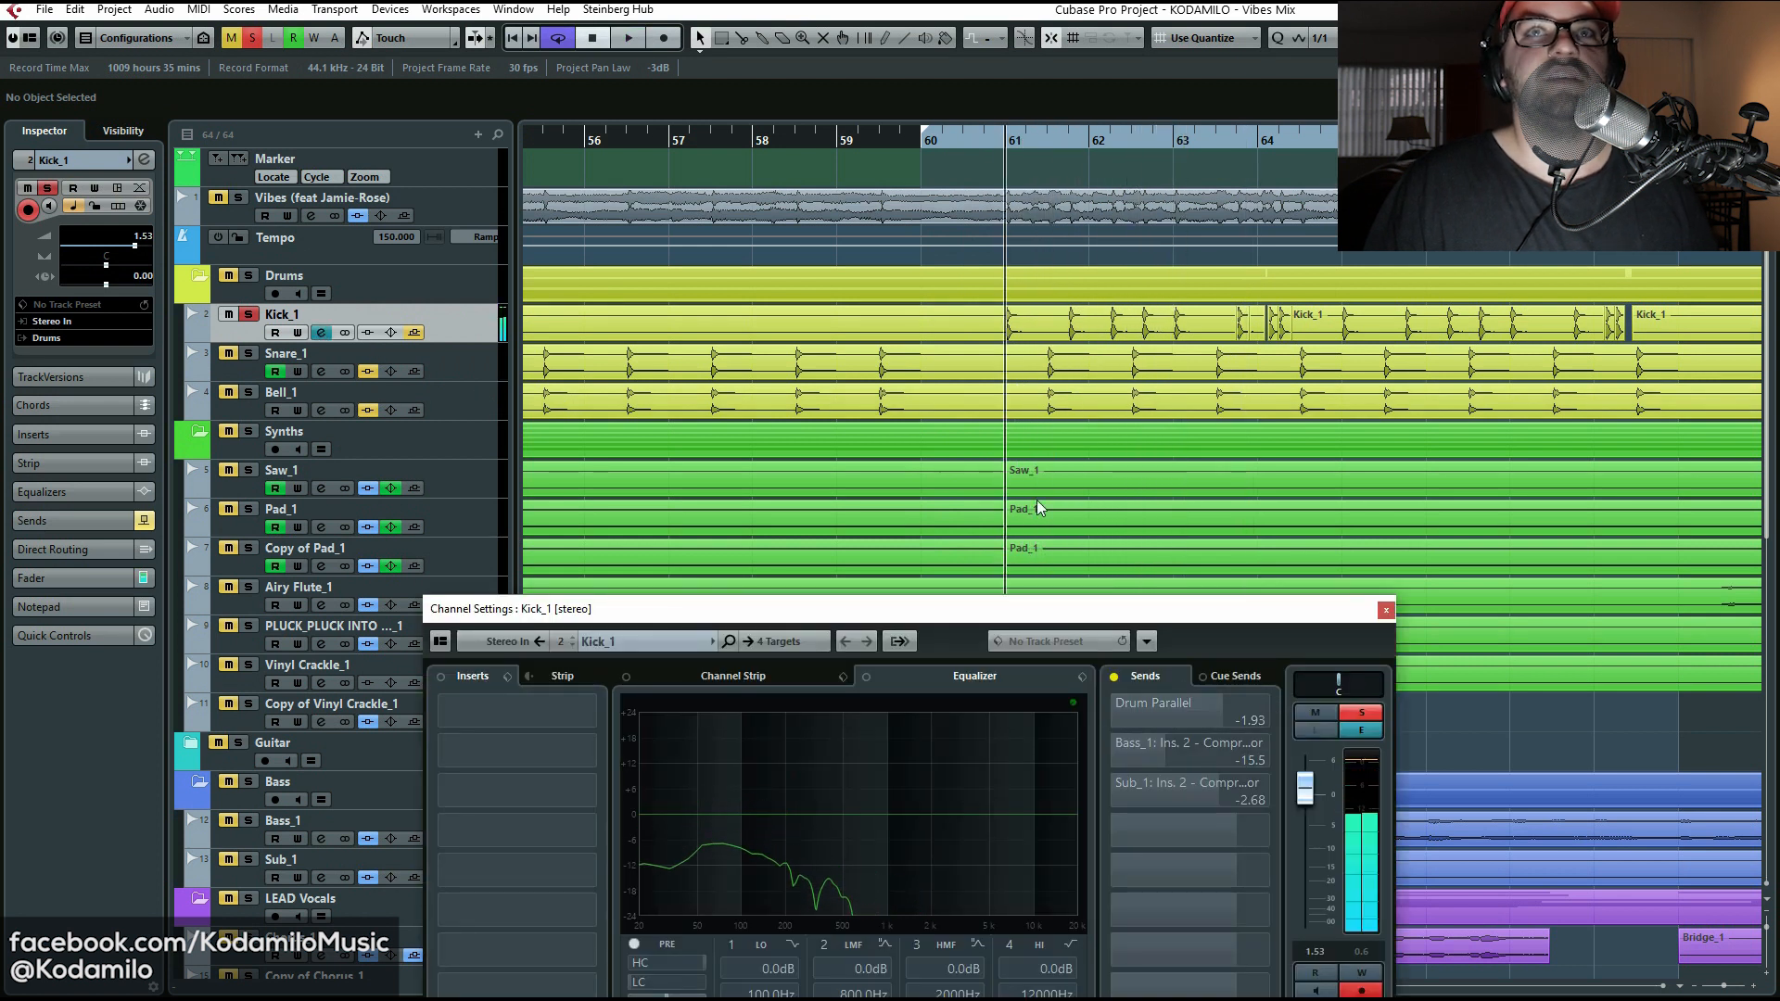
left_click(931, 141)
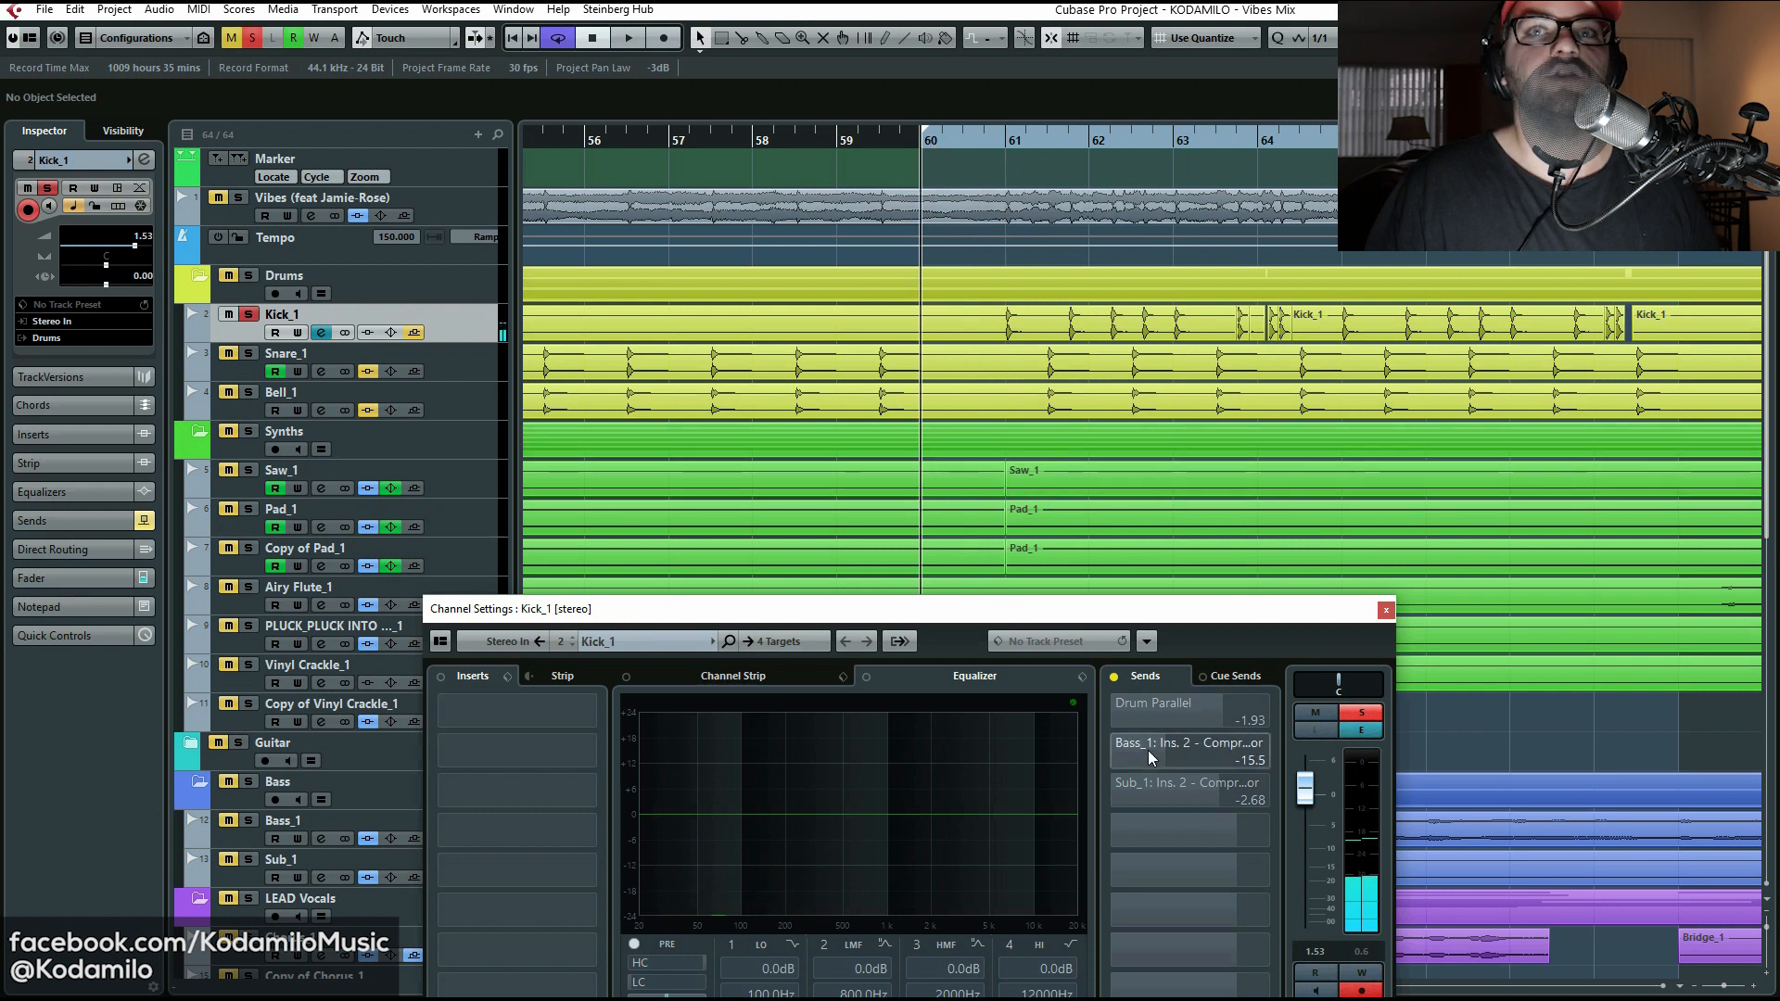
Step: Unsolo Kick_1 and mute the Snare_1 and Bell_1 tracks
left_click(249, 314)
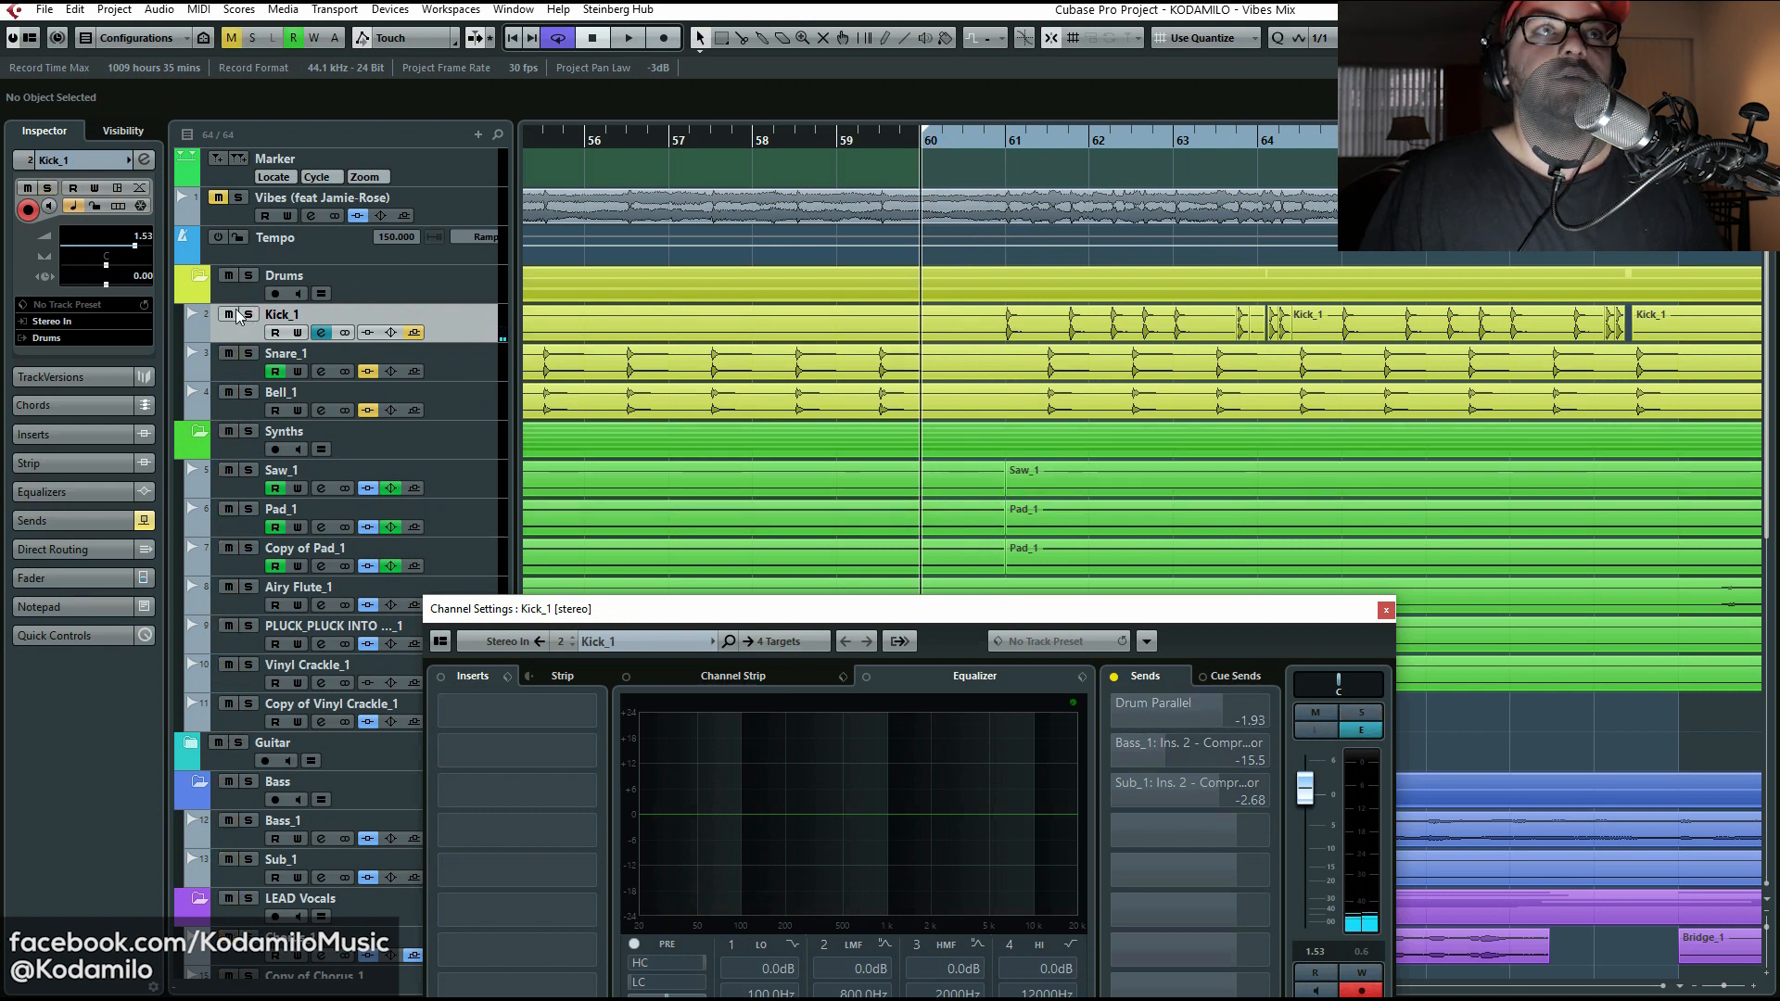
left_click(228, 353)
left_click(228, 392)
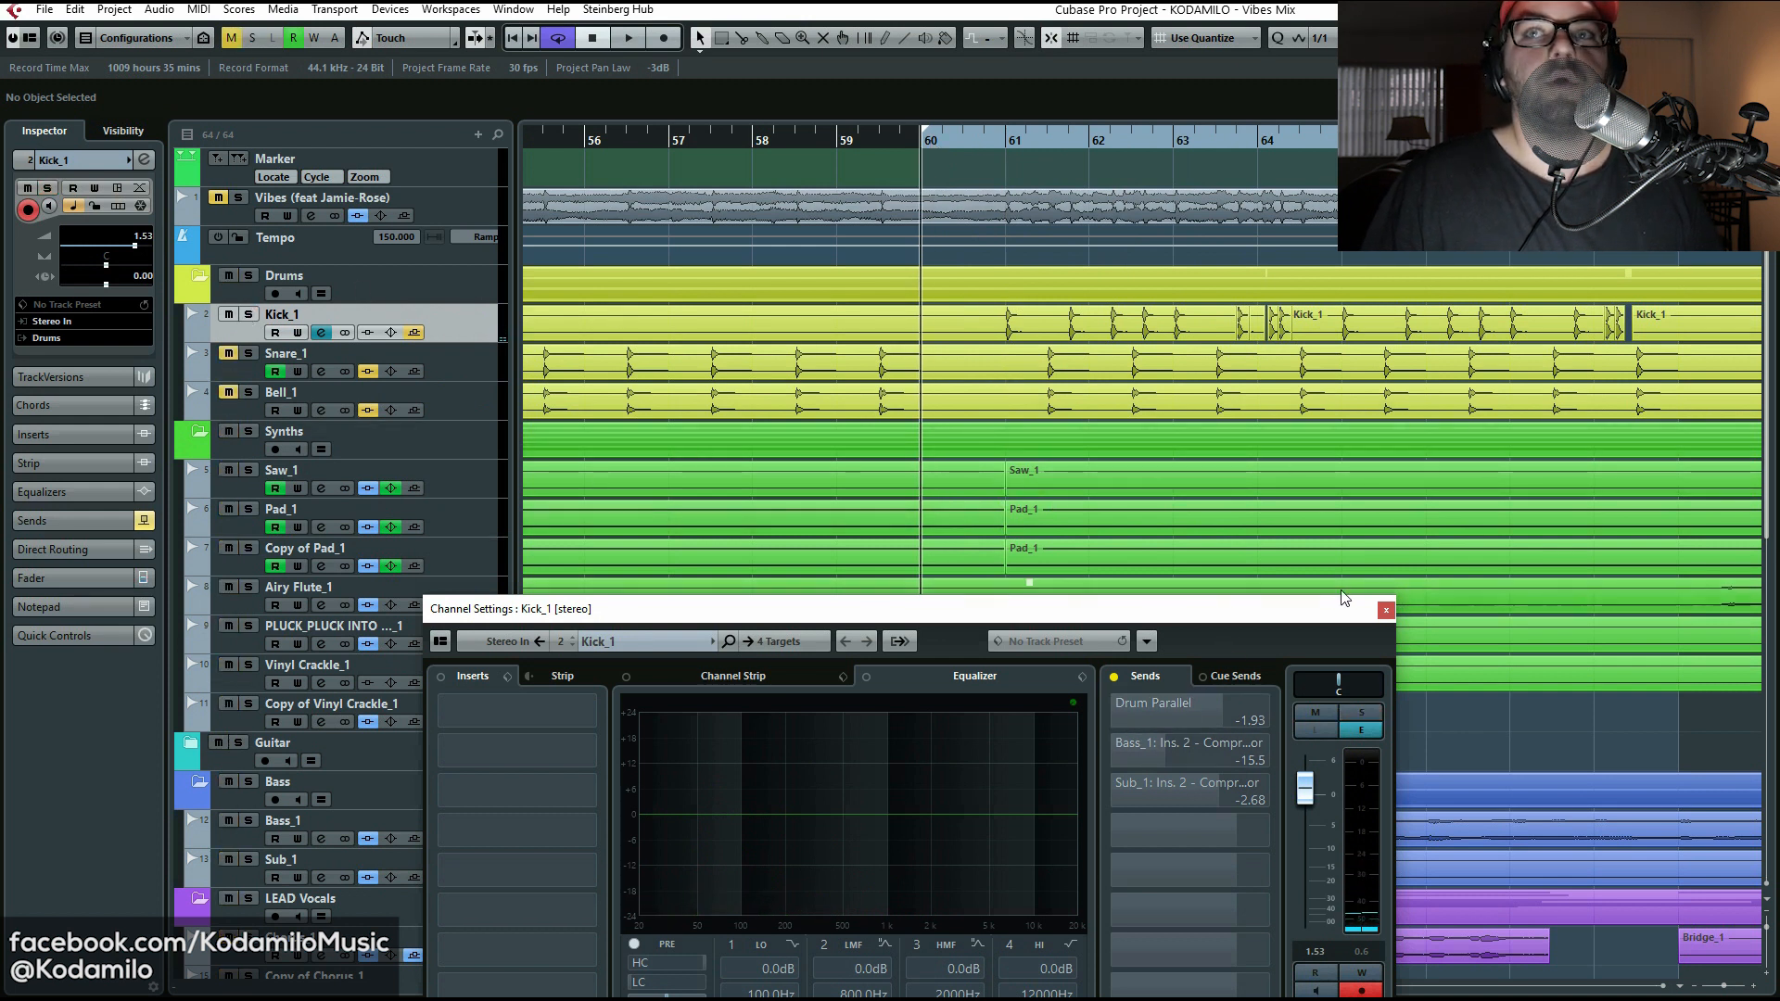
Step: Move the Kick_1 channel settings window clear of the upper tracks and play from bar 60 with snare and bell muted
left_click_drag(1325, 621, 1558, 715)
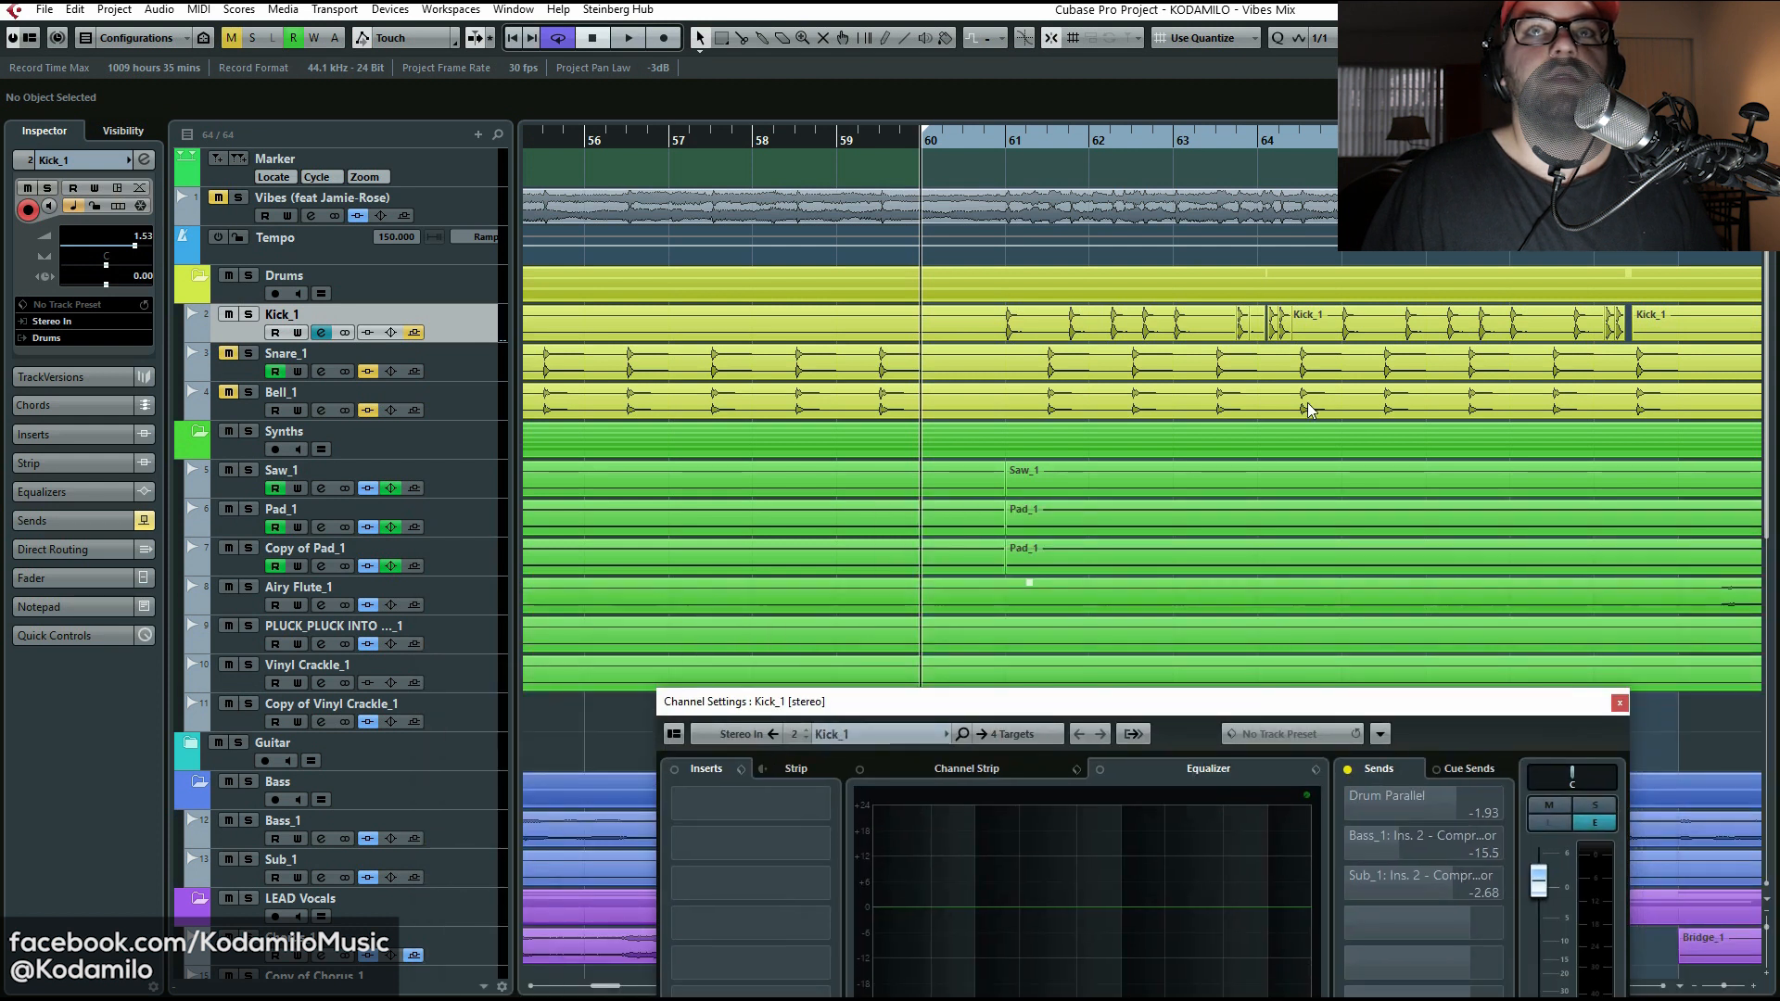
key("space")
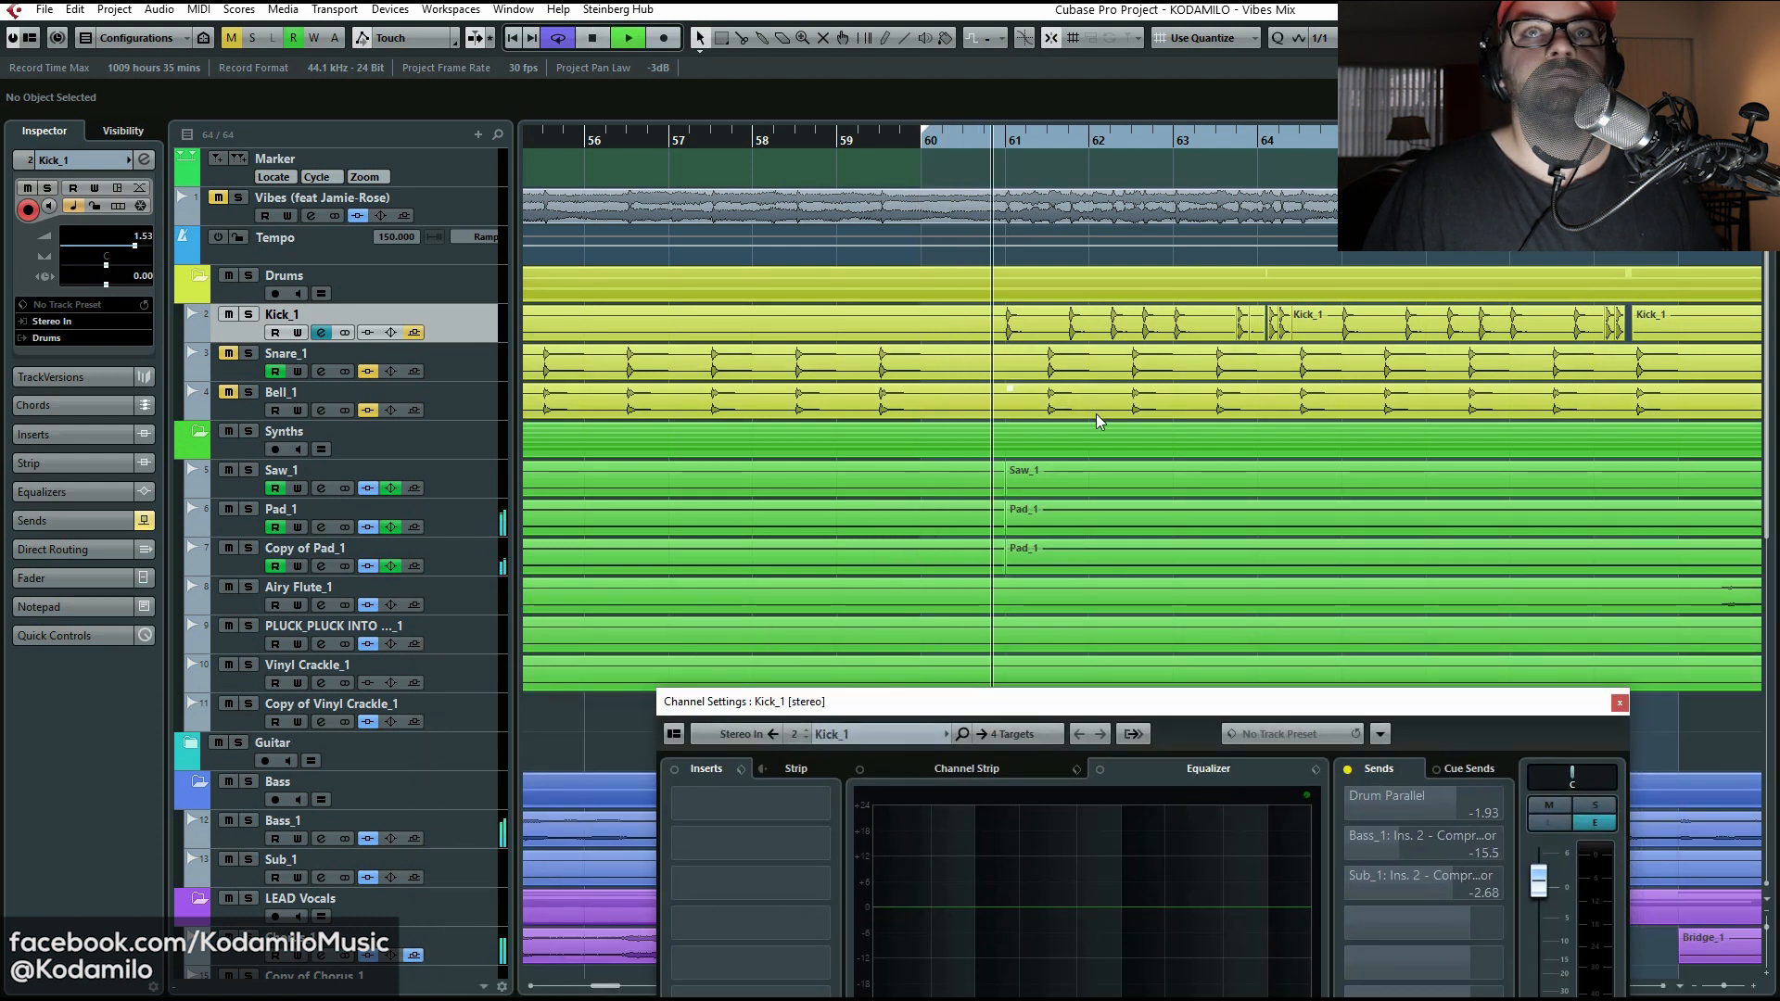
mouse_move(1349, 805)
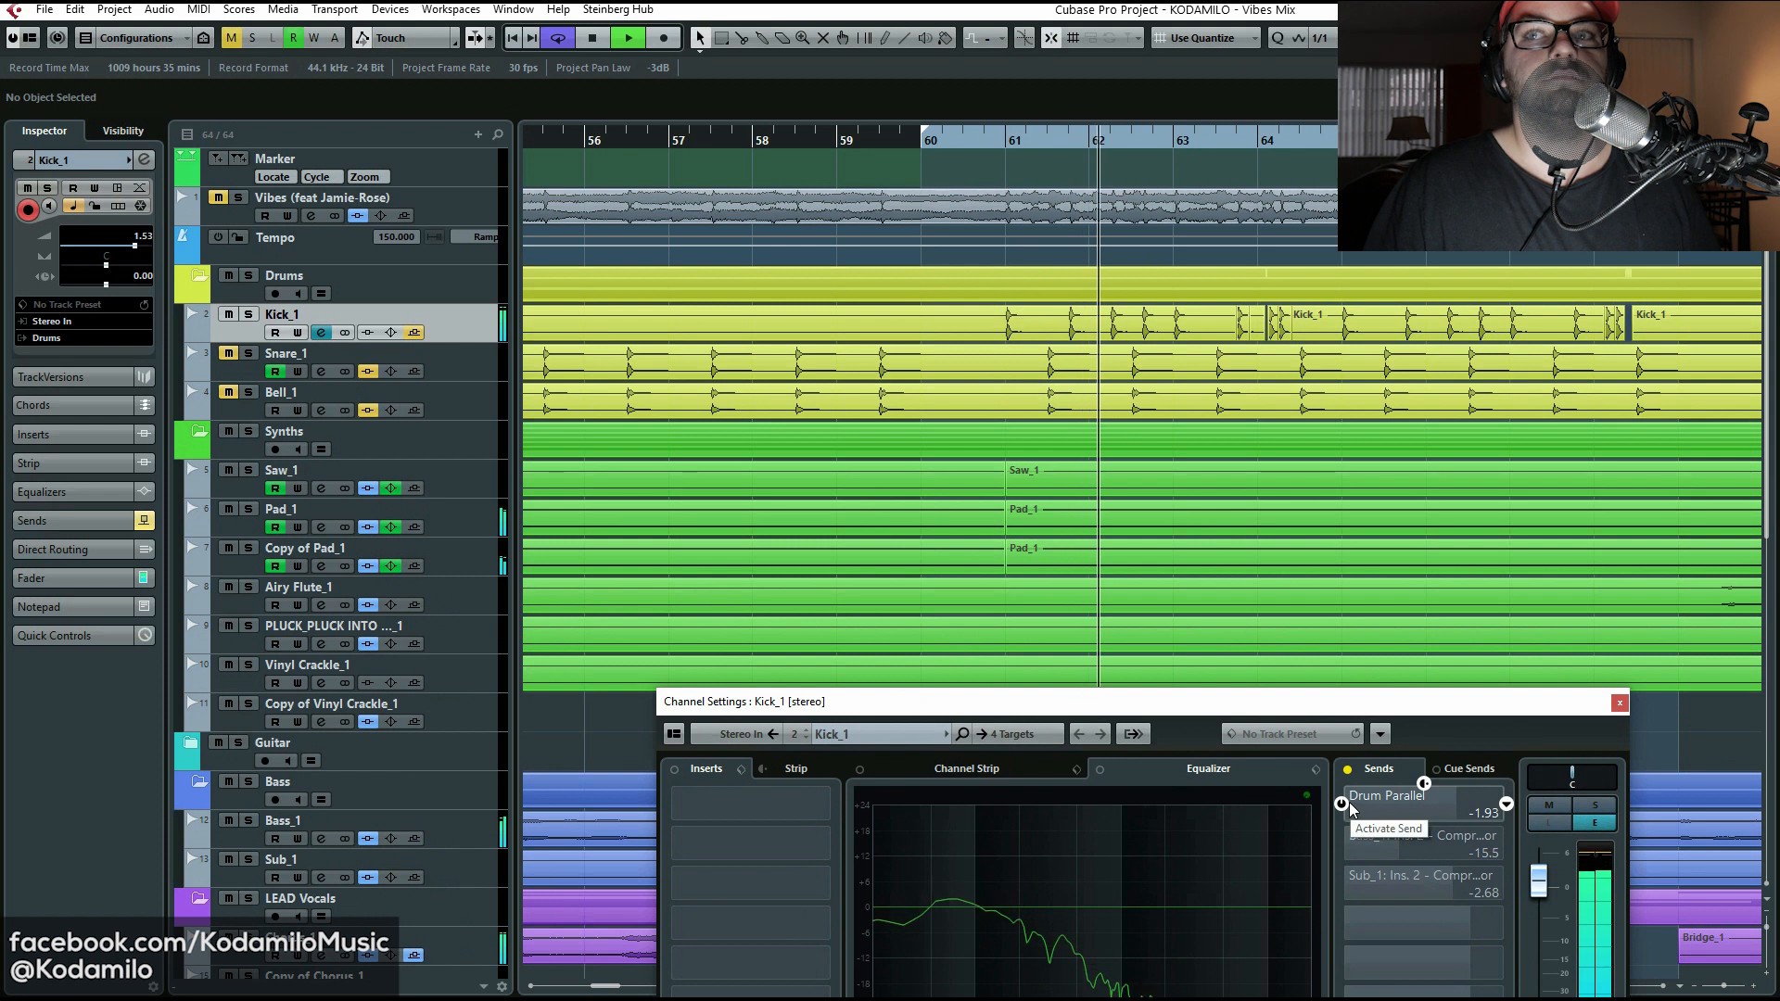
key("space")
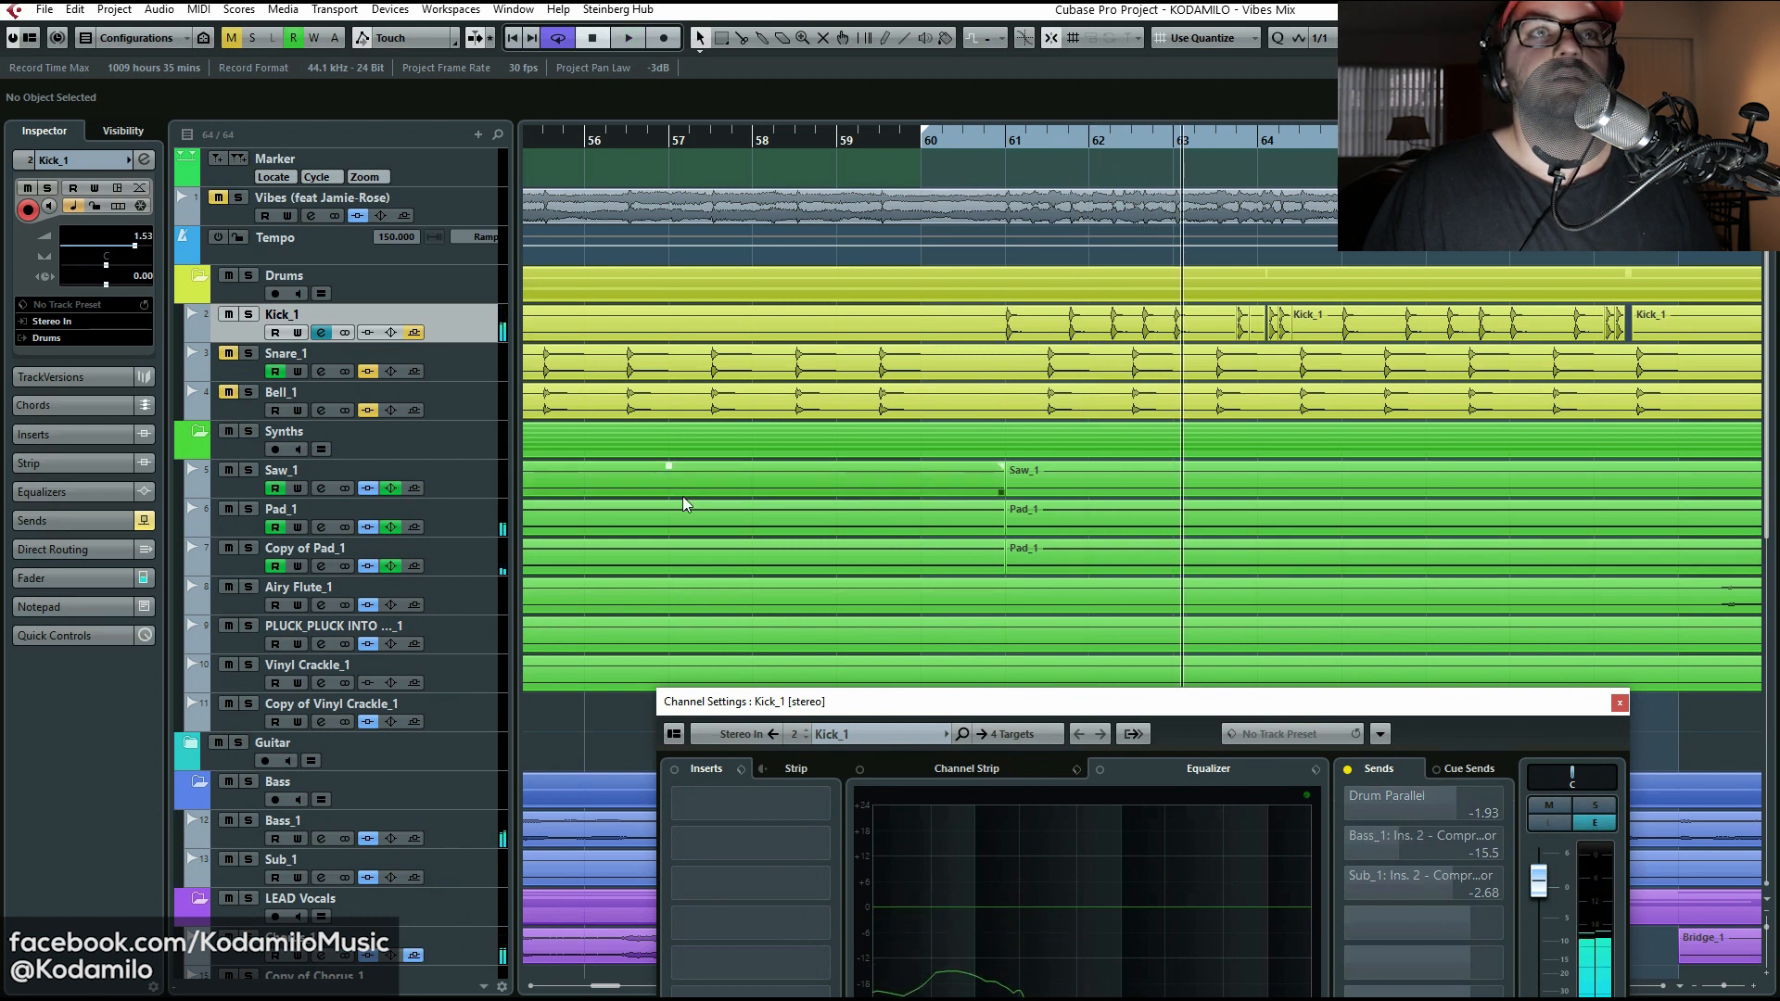
Step: Activate the Drum Parallel send on the Kick_1 channel
scroll(682, 497, "down", 10)
mouse_move(1379, 839)
left_click(1343, 803)
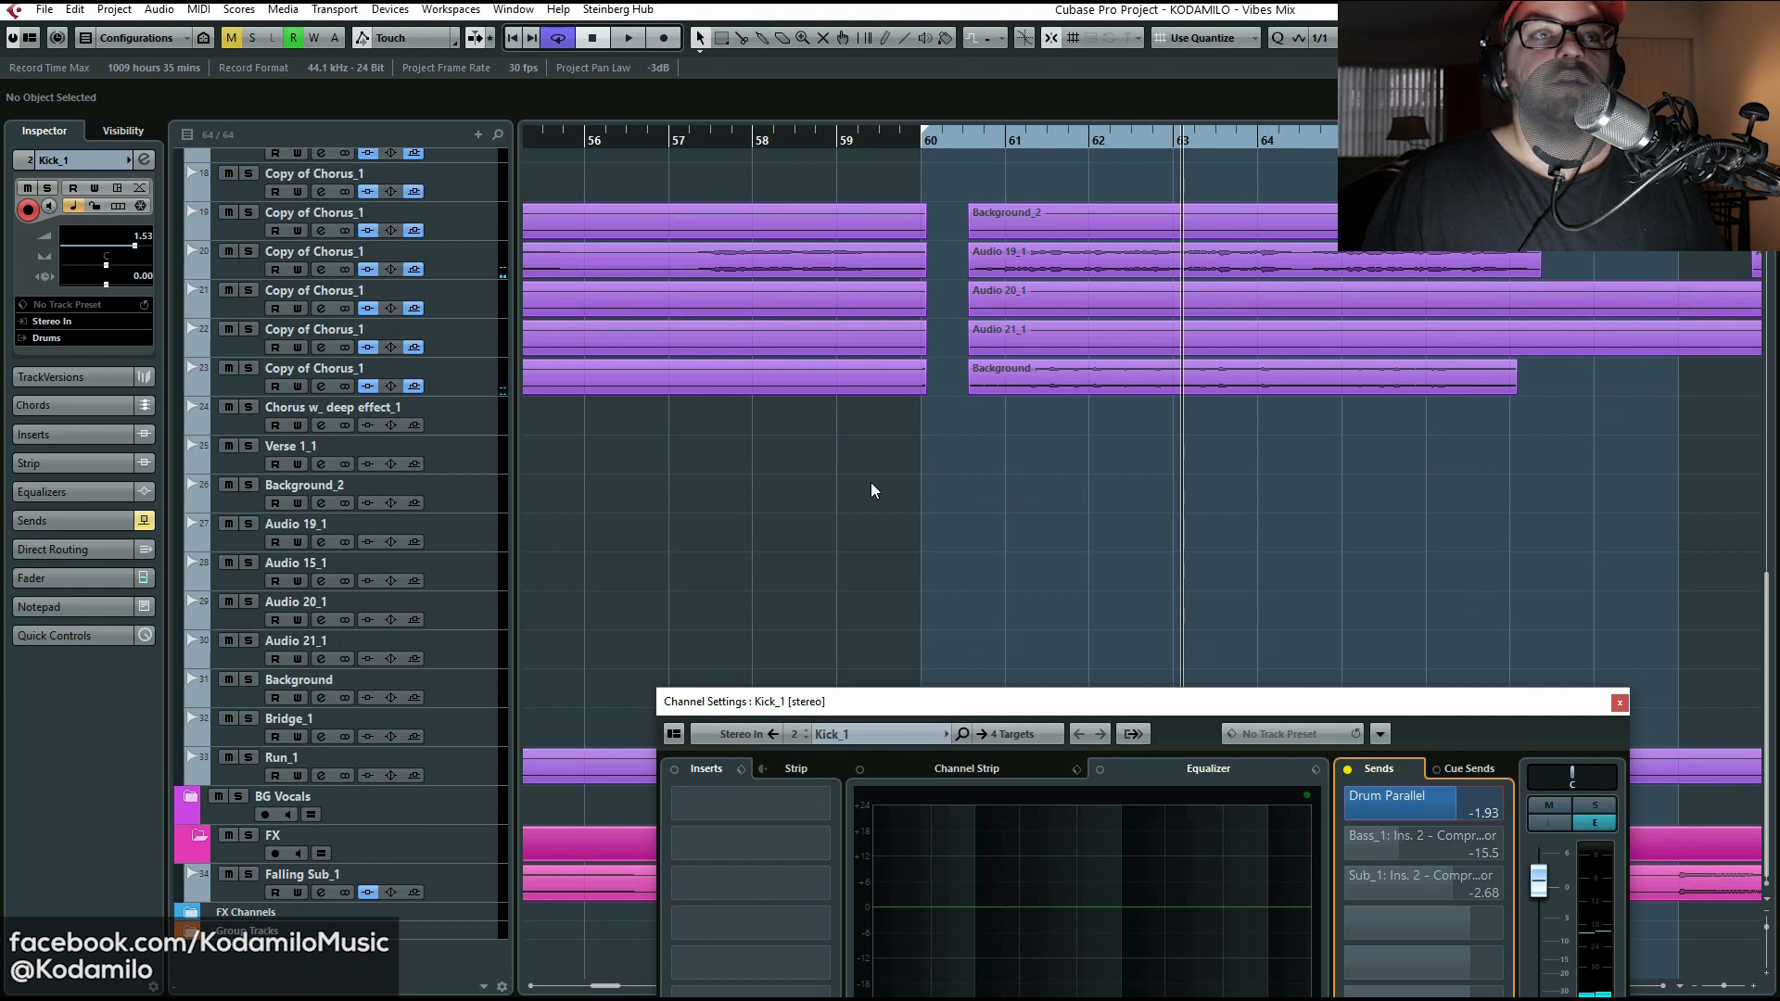
Step: Expand the FX Channels folder and open the channel settings of the Drum Parallel track
left_click(190, 913)
scroll(408, 898, "down", 5)
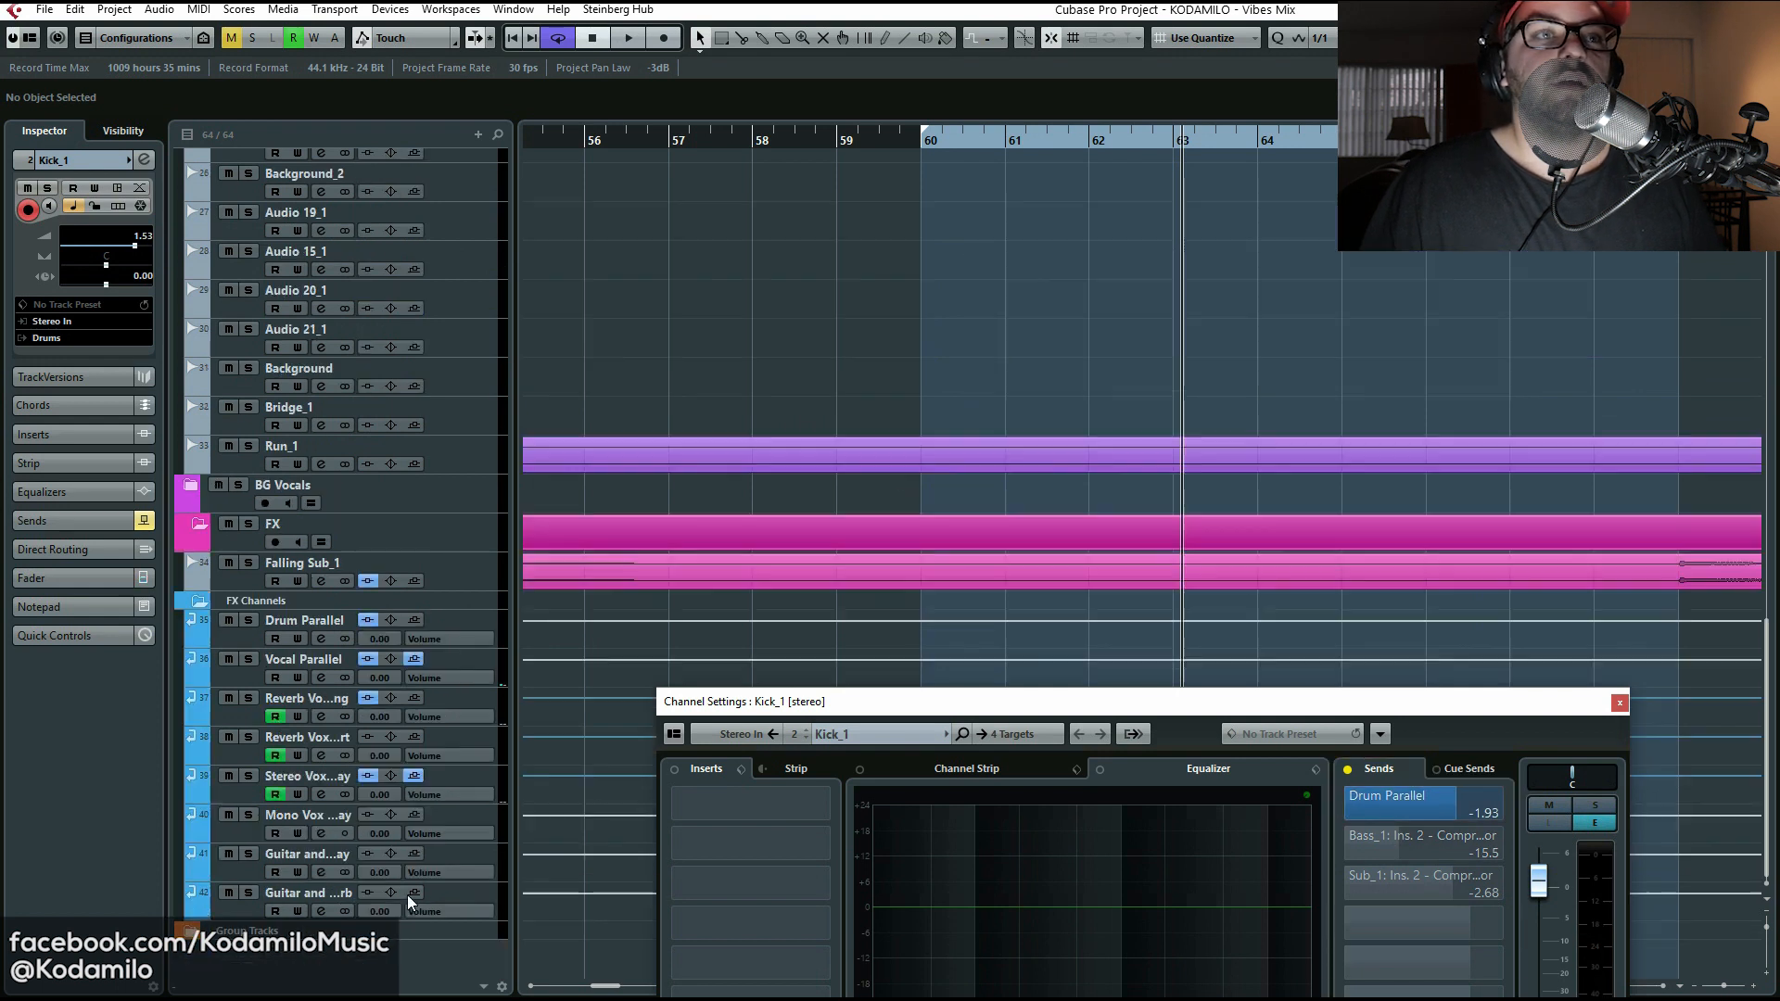
left_click(320, 638)
Step: Review the drum tracks and the inserts on the Drum Parallel channel, and place the project cursor at bar 61
scroll(955, 491, "up", 15)
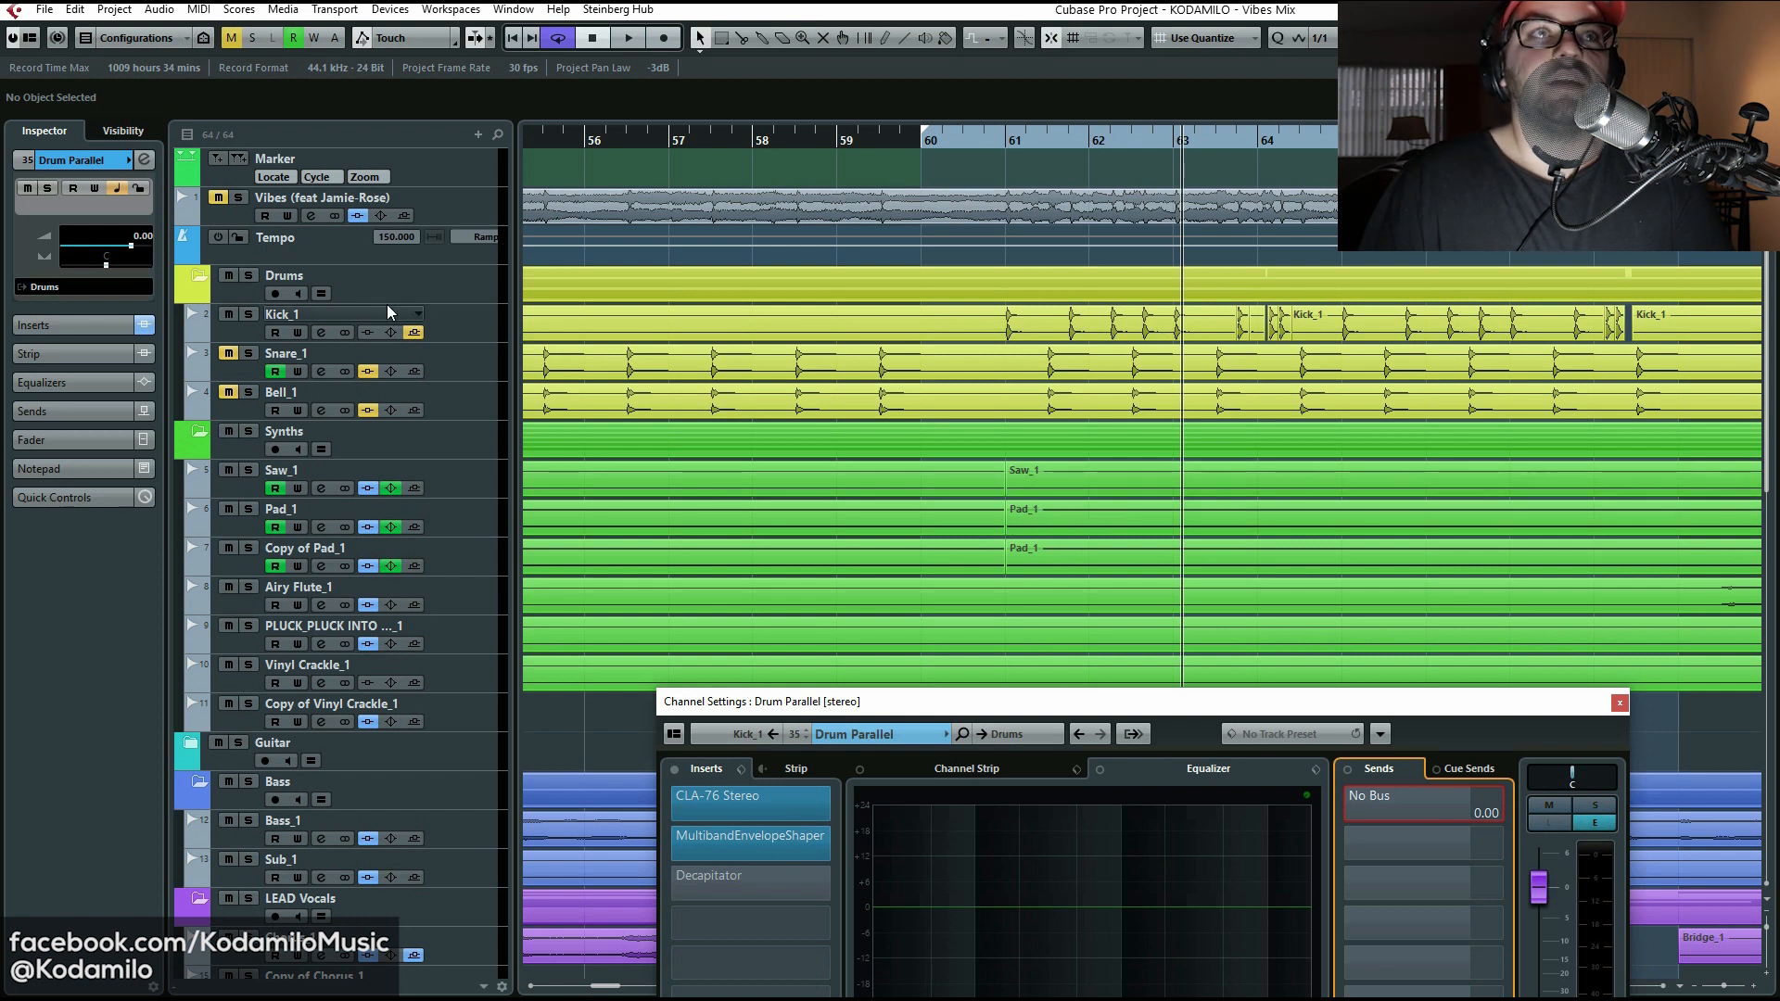
scroll(484, 538, "down", 12)
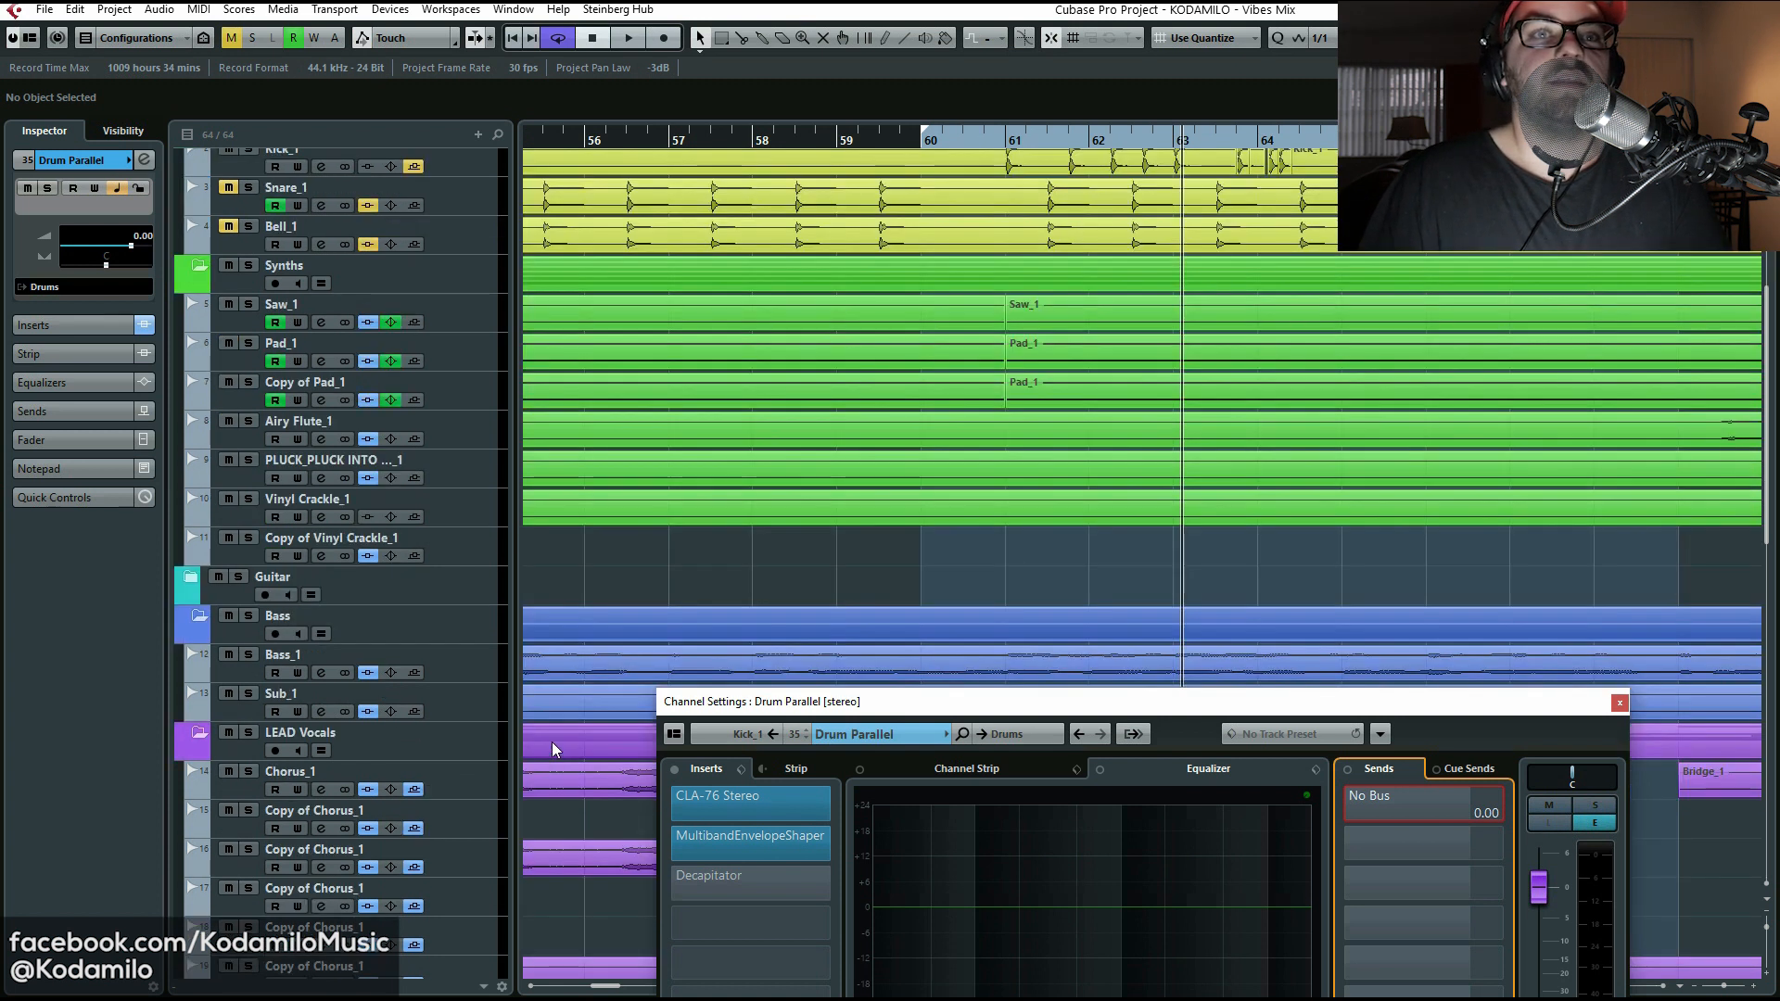
scroll(629, 878, "down", 4)
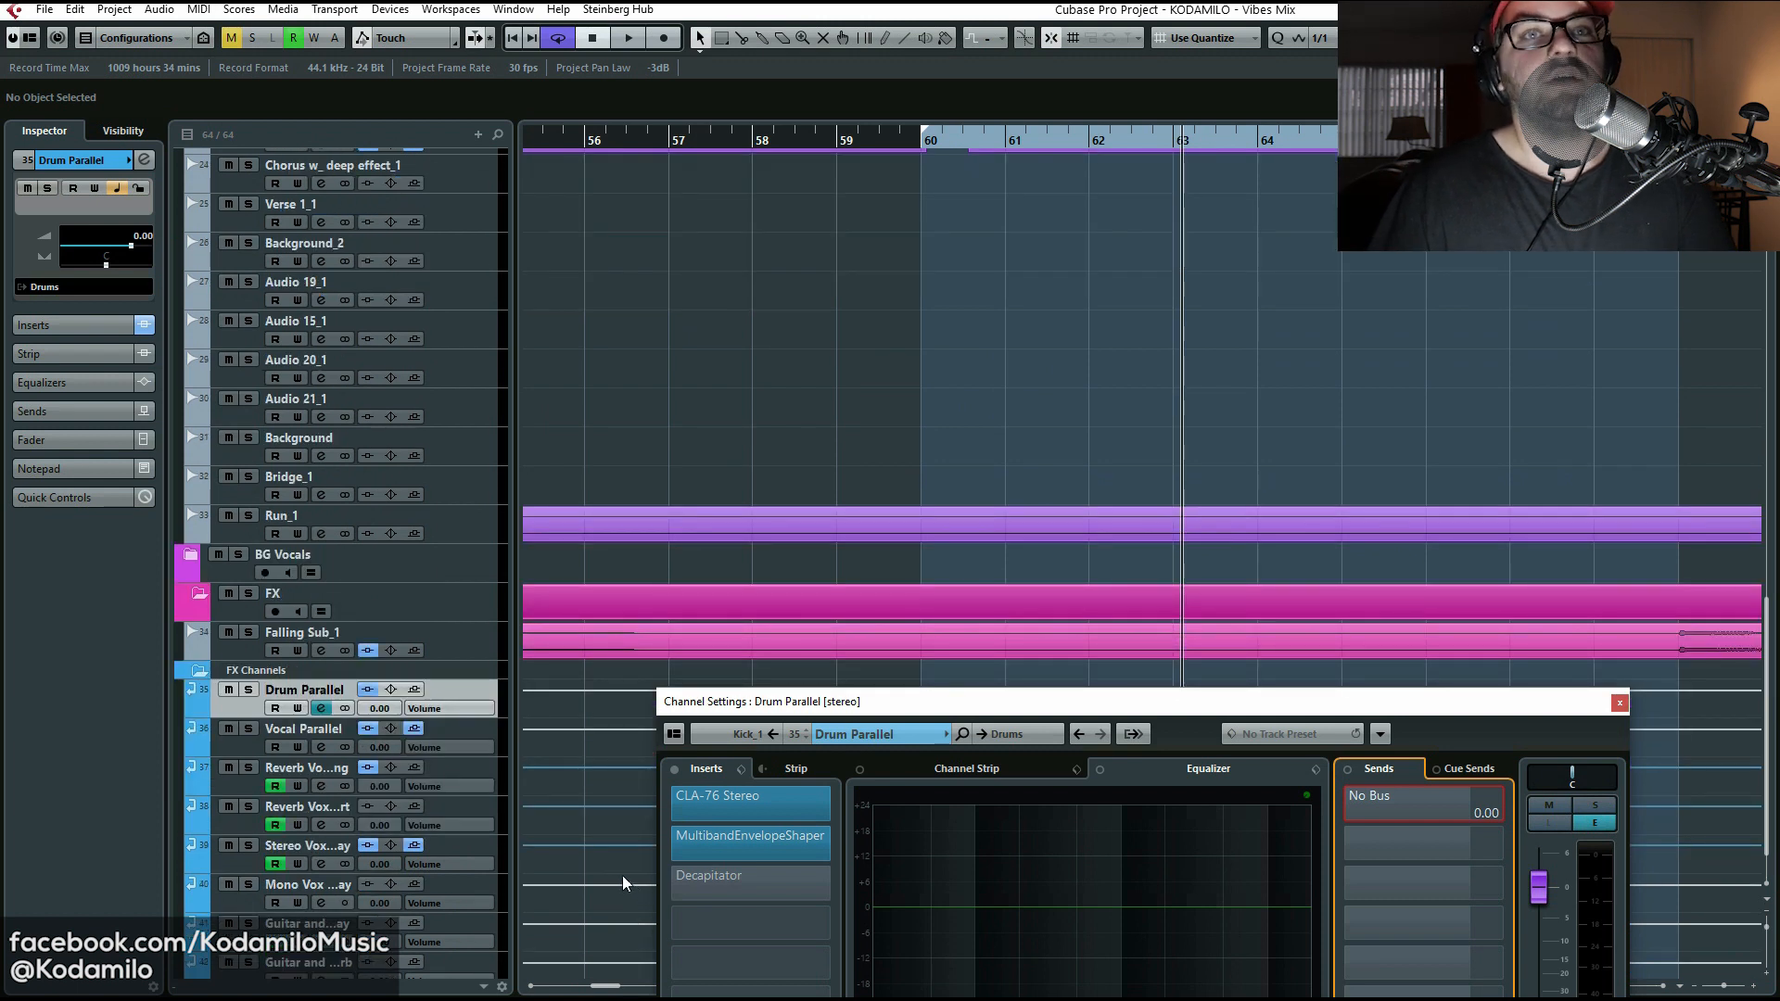
mouse_move(773, 810)
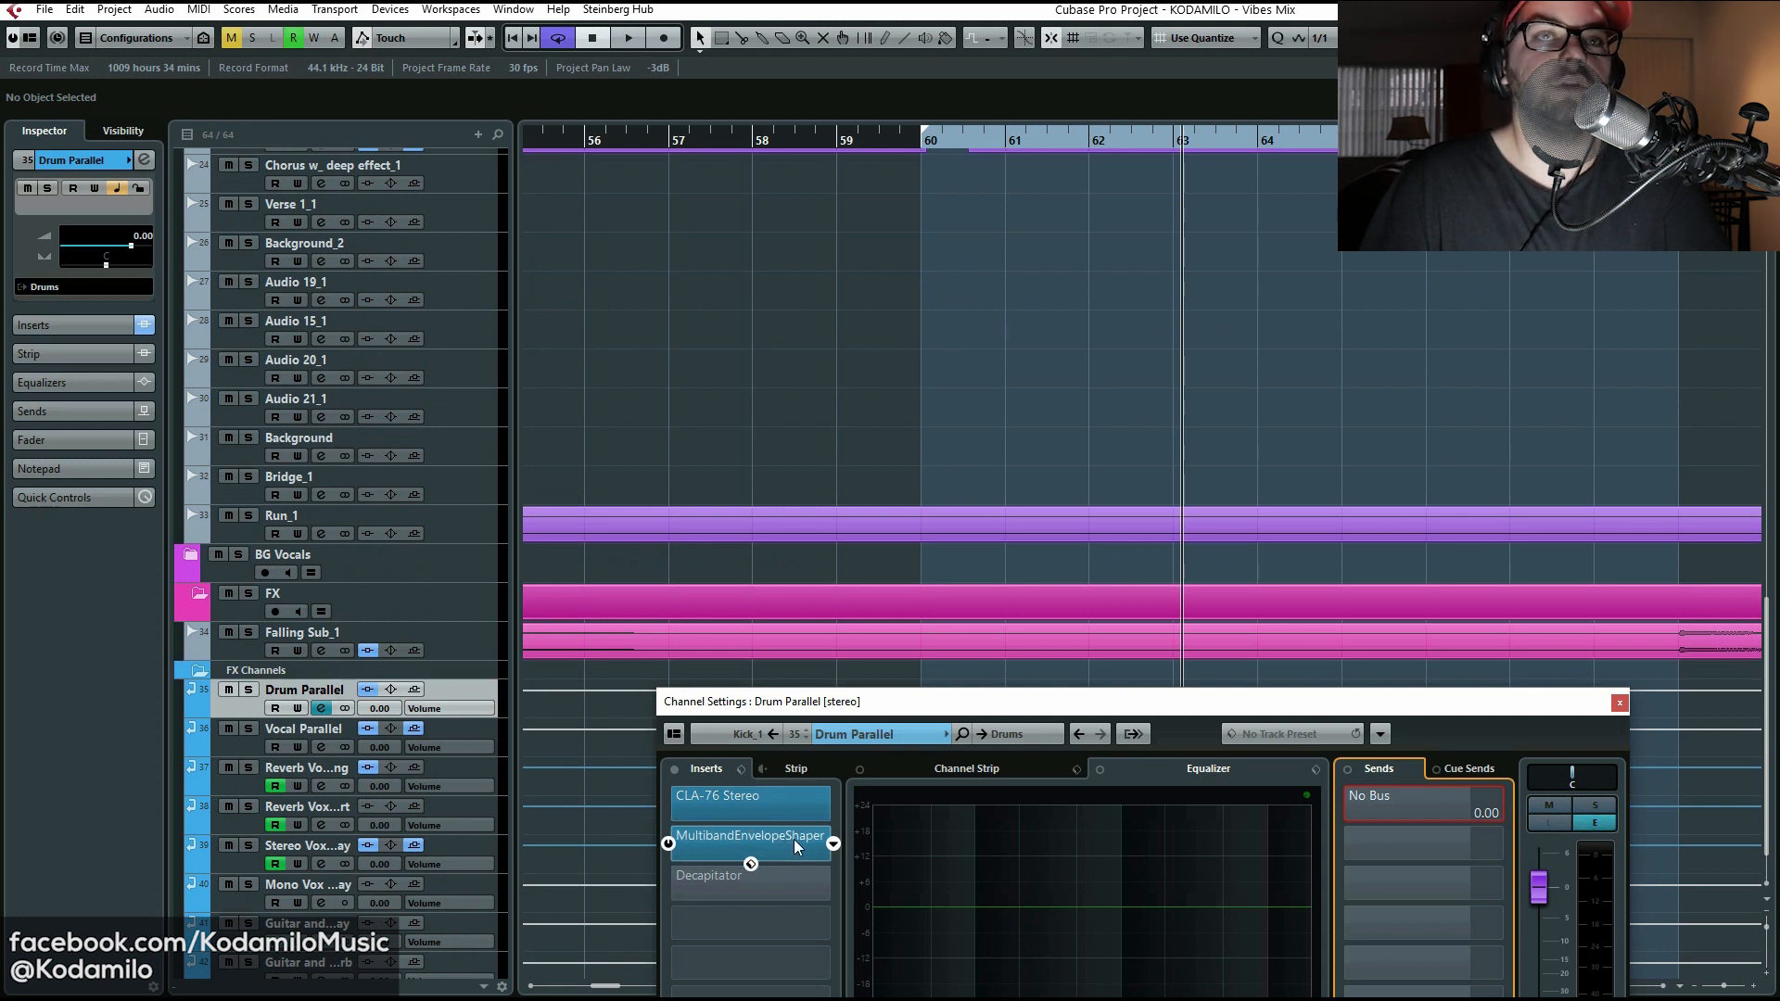
scroll(1057, 278, "up", 15)
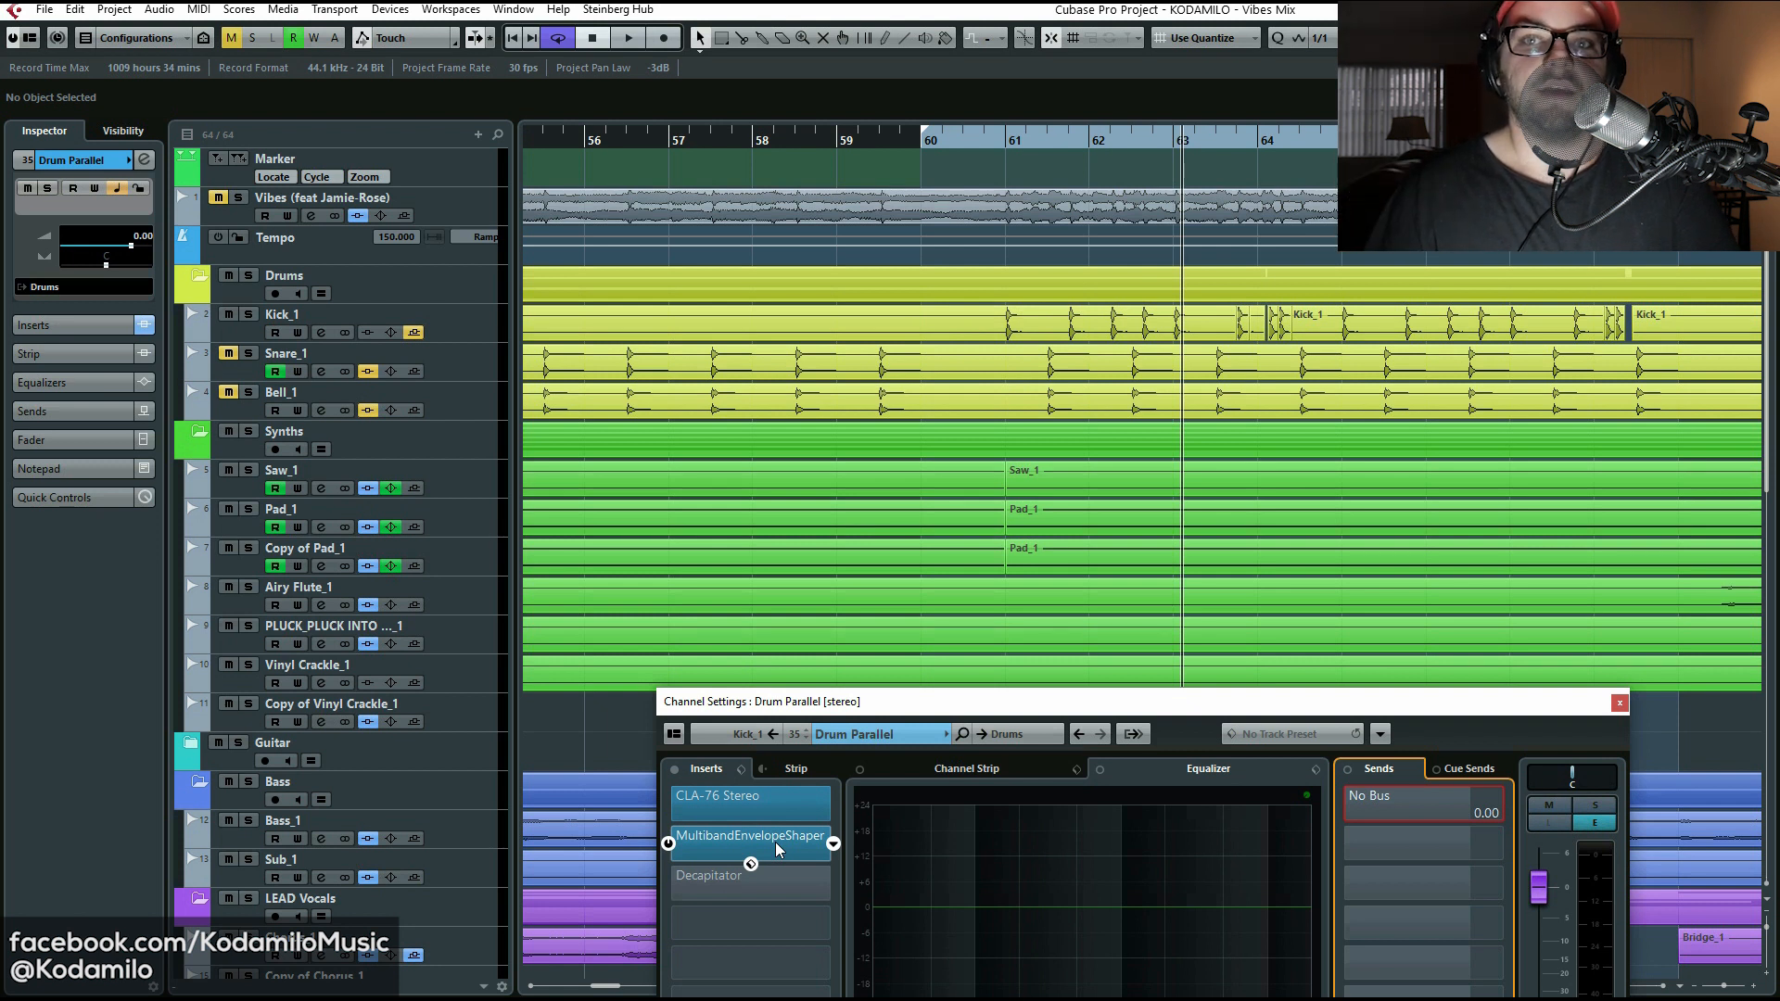
left_click(987, 139)
scroll(758, 631, "down", 4)
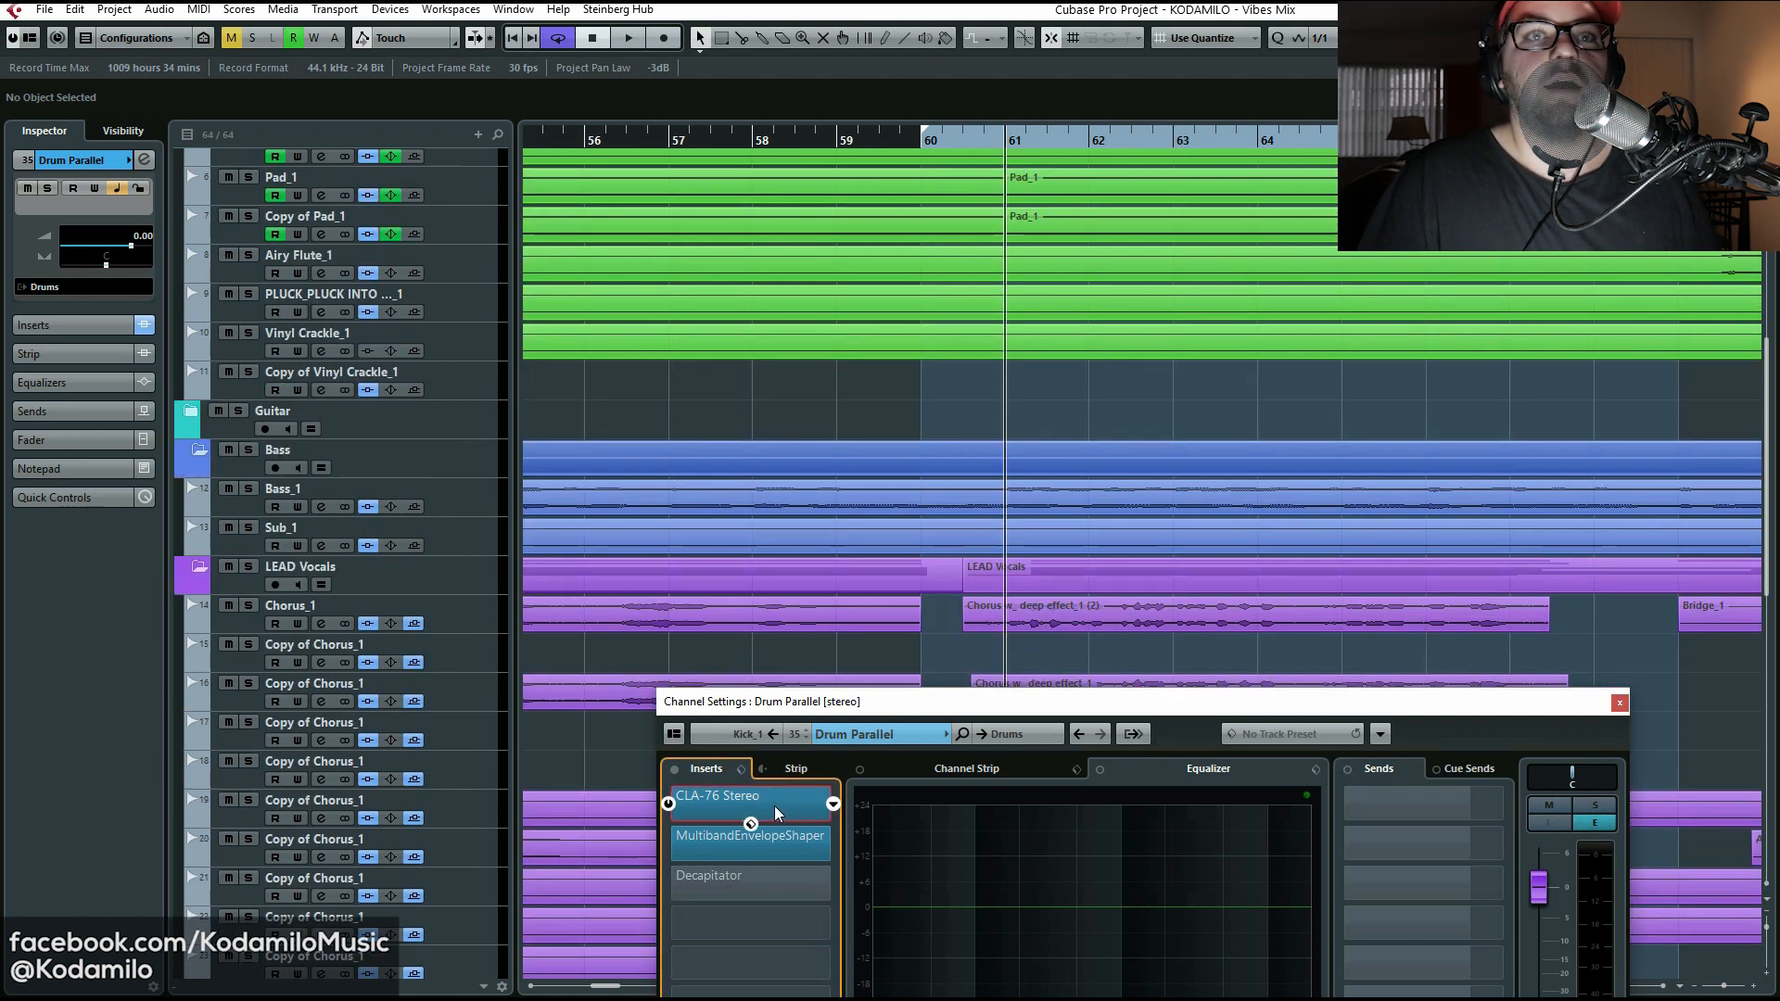
Step: Open the CLA-76 Stereo insert on Drum Parallel, examine its input, output, attack, release and ratio settings, and close it
left_click(775, 801)
left_click_drag(809, 655, 846, 397)
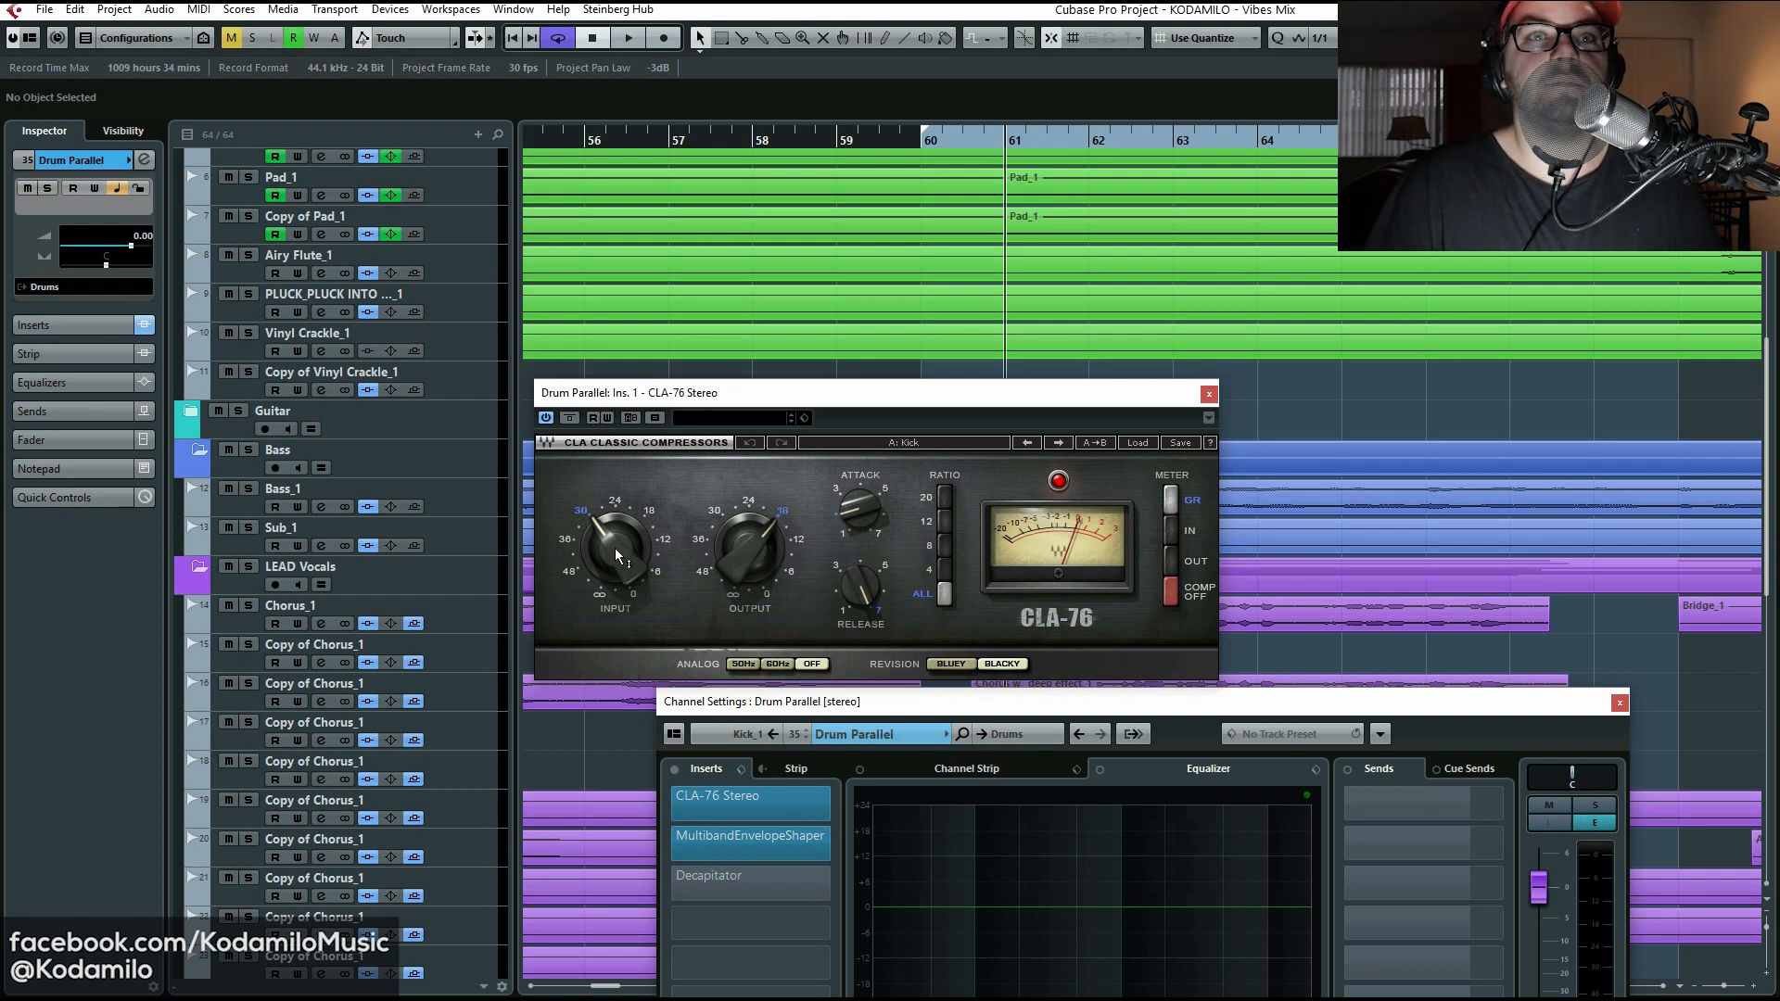
mouse_move(753, 564)
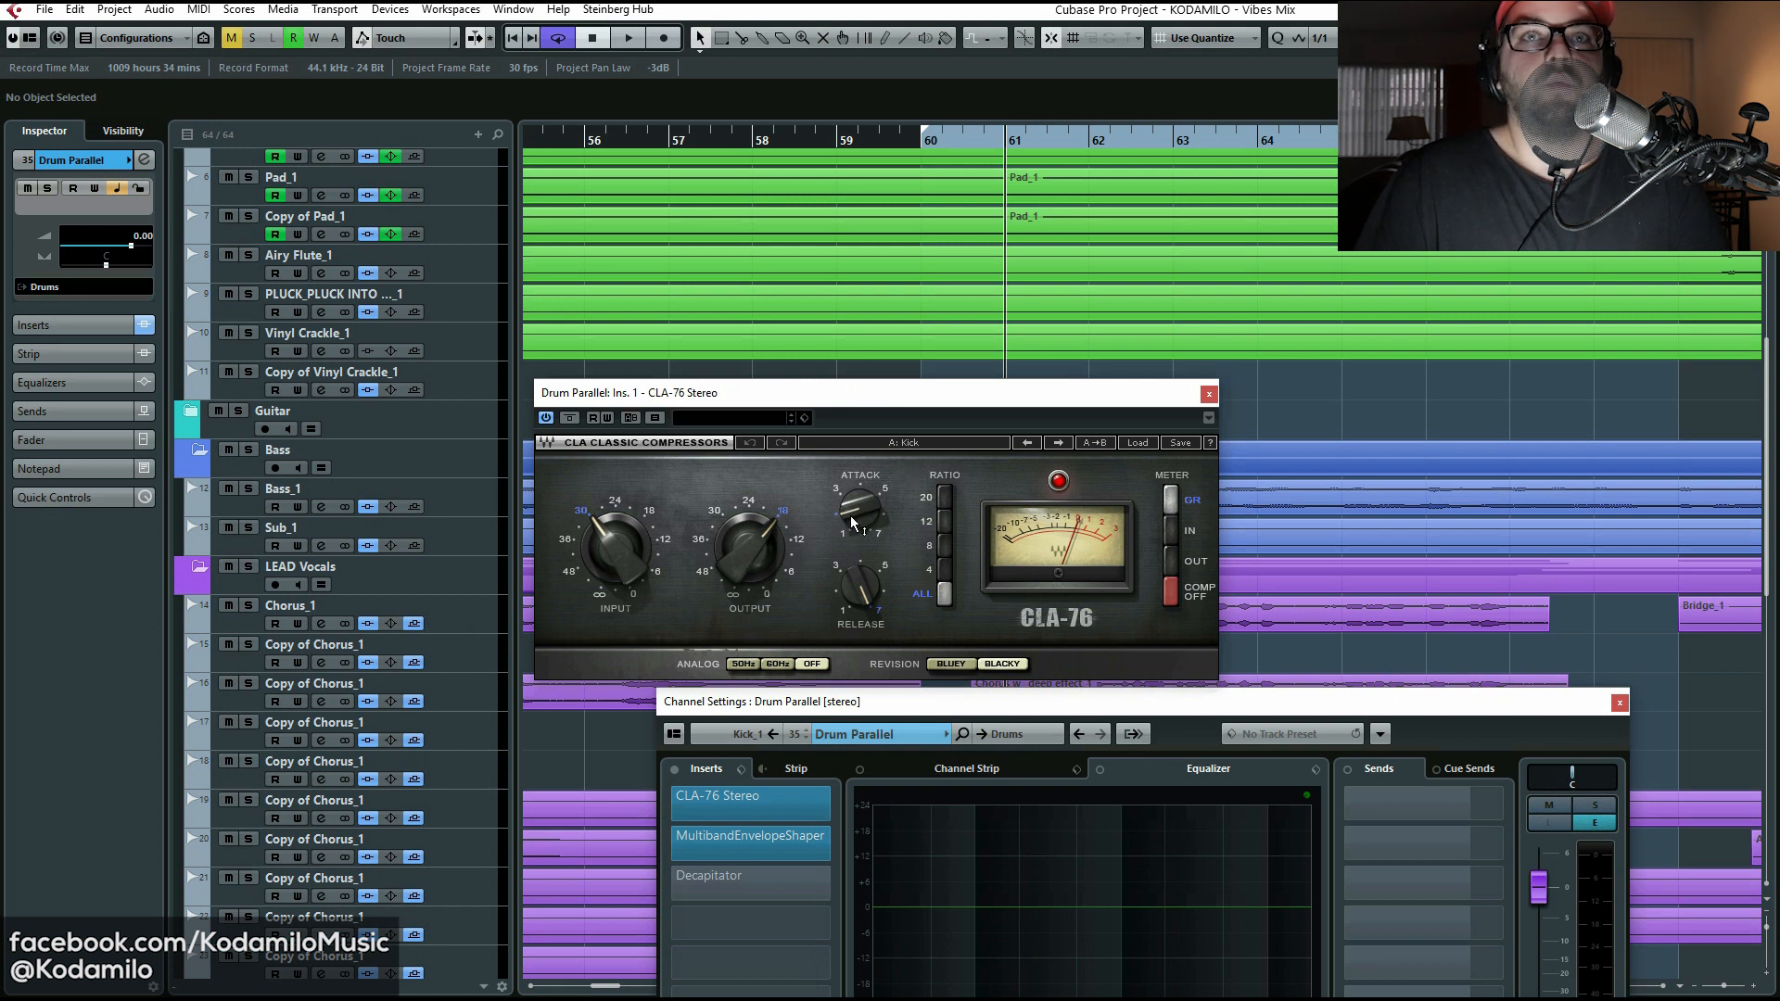
mouse_move(849, 517)
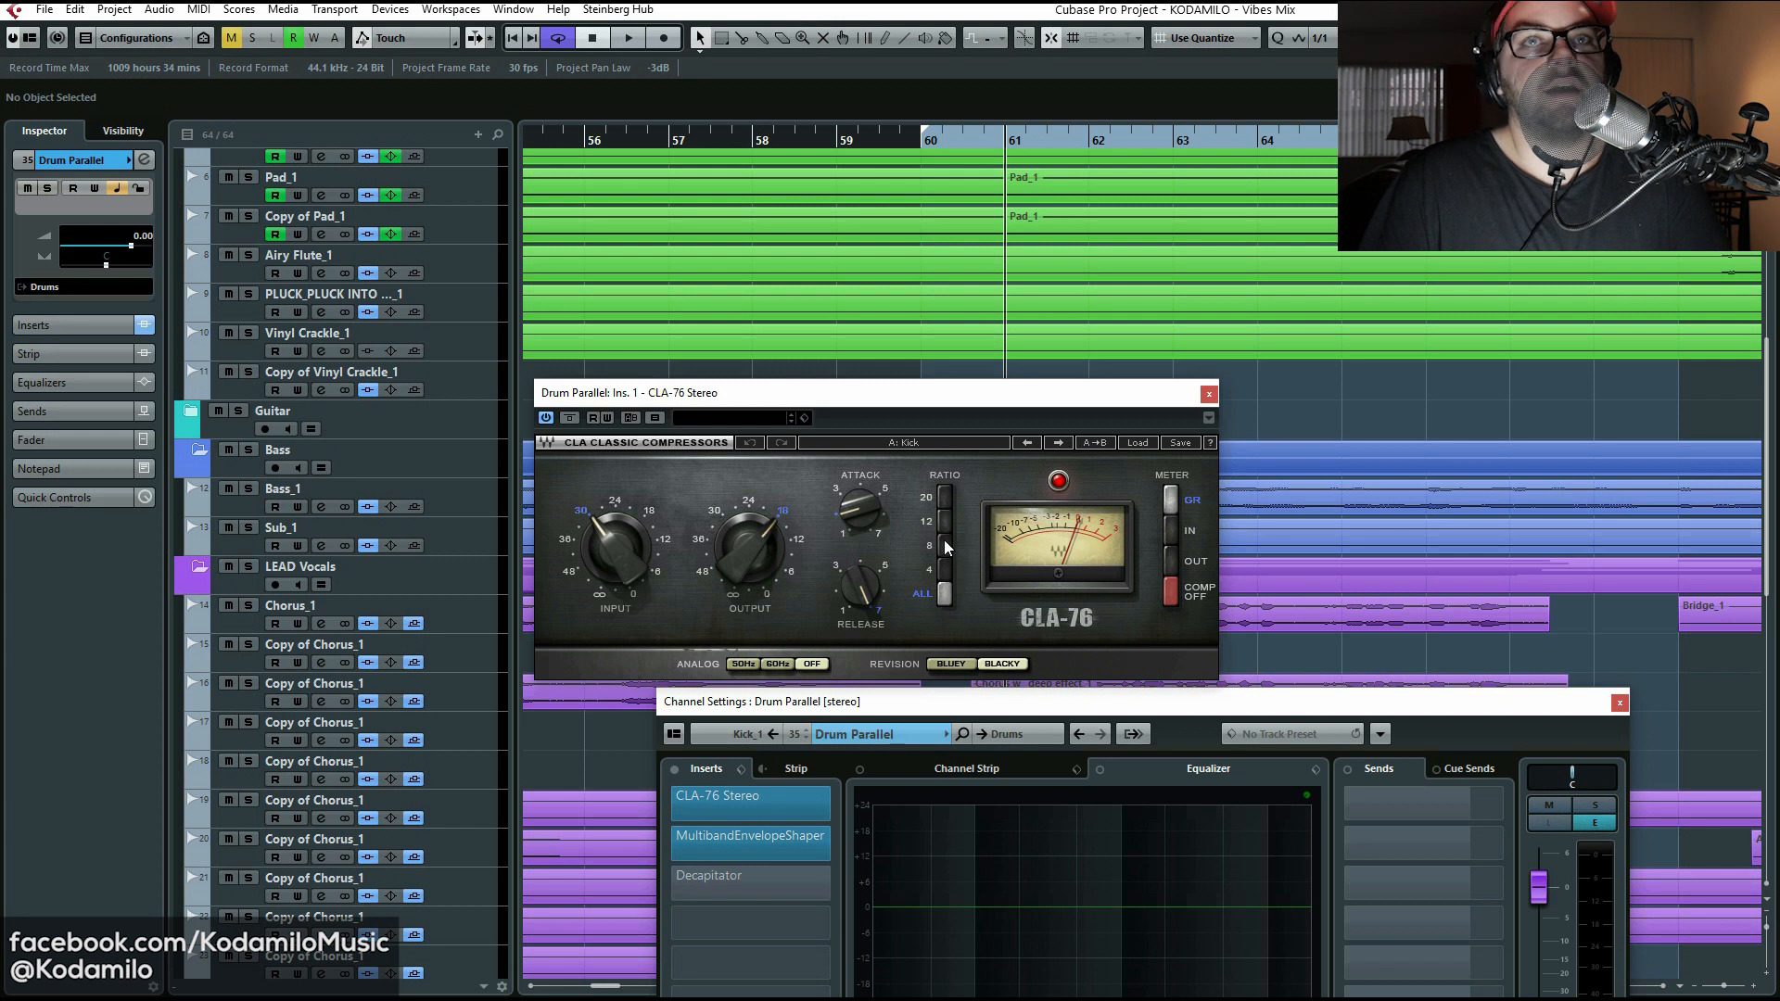
left_click(948, 595)
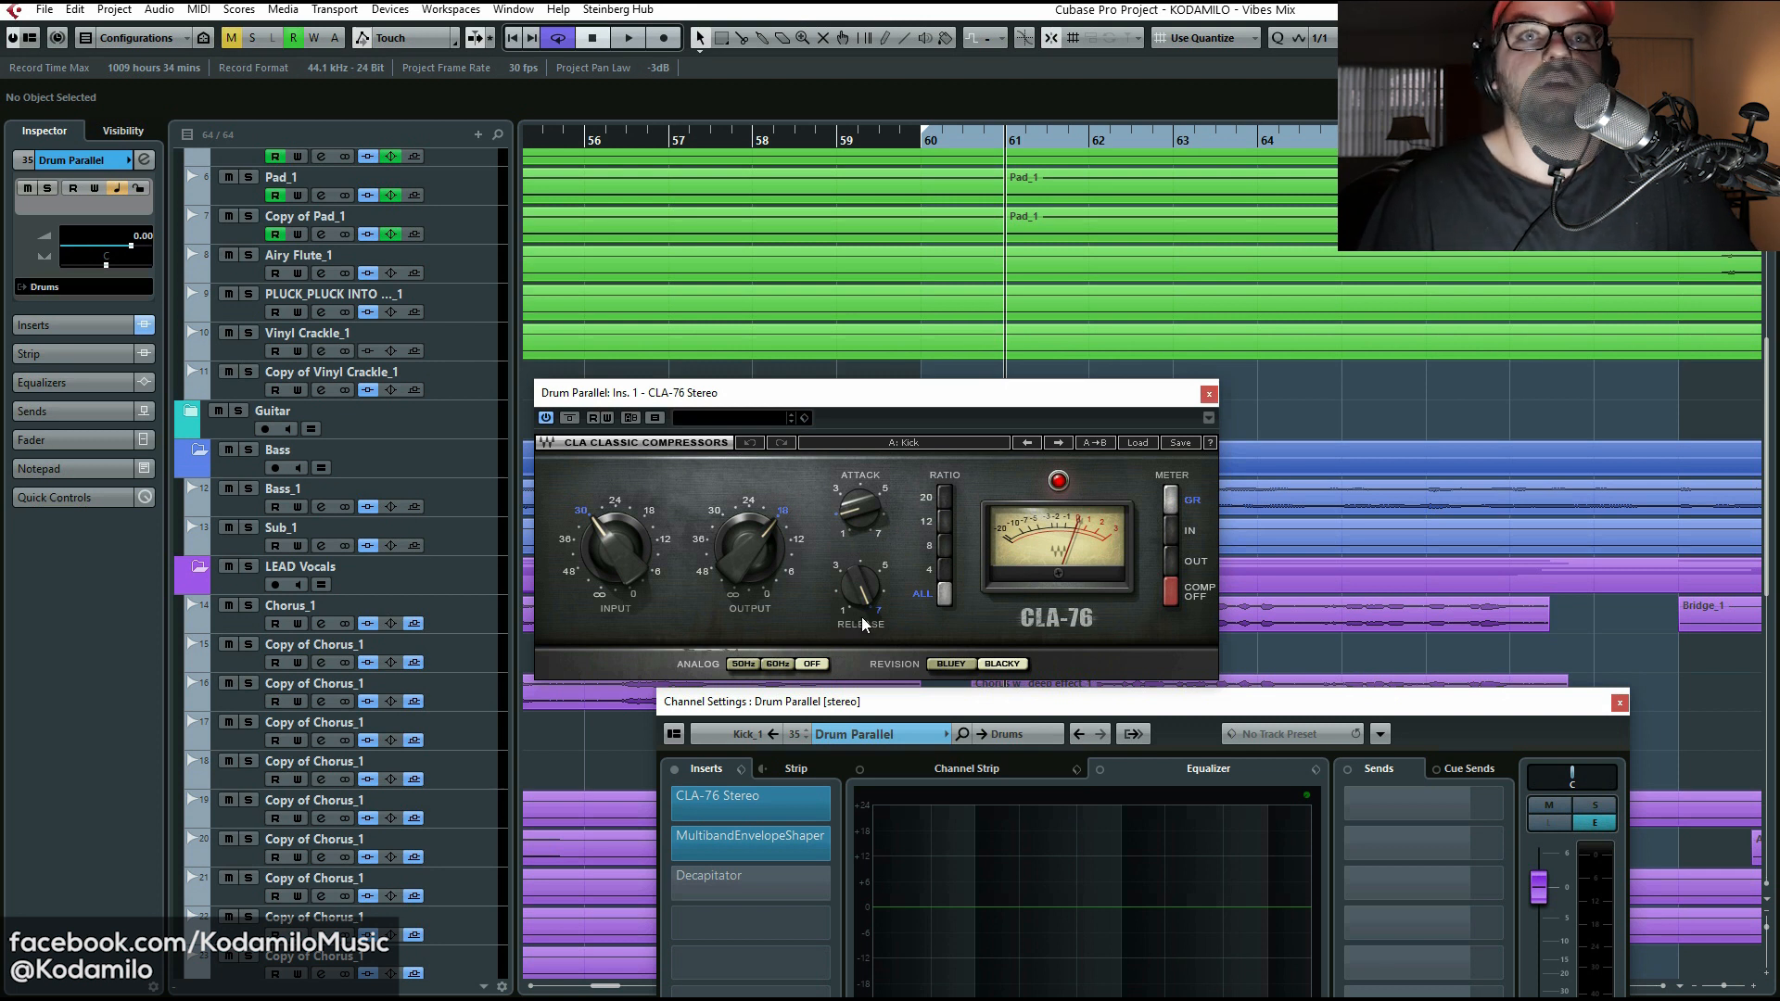
left_click(1209, 394)
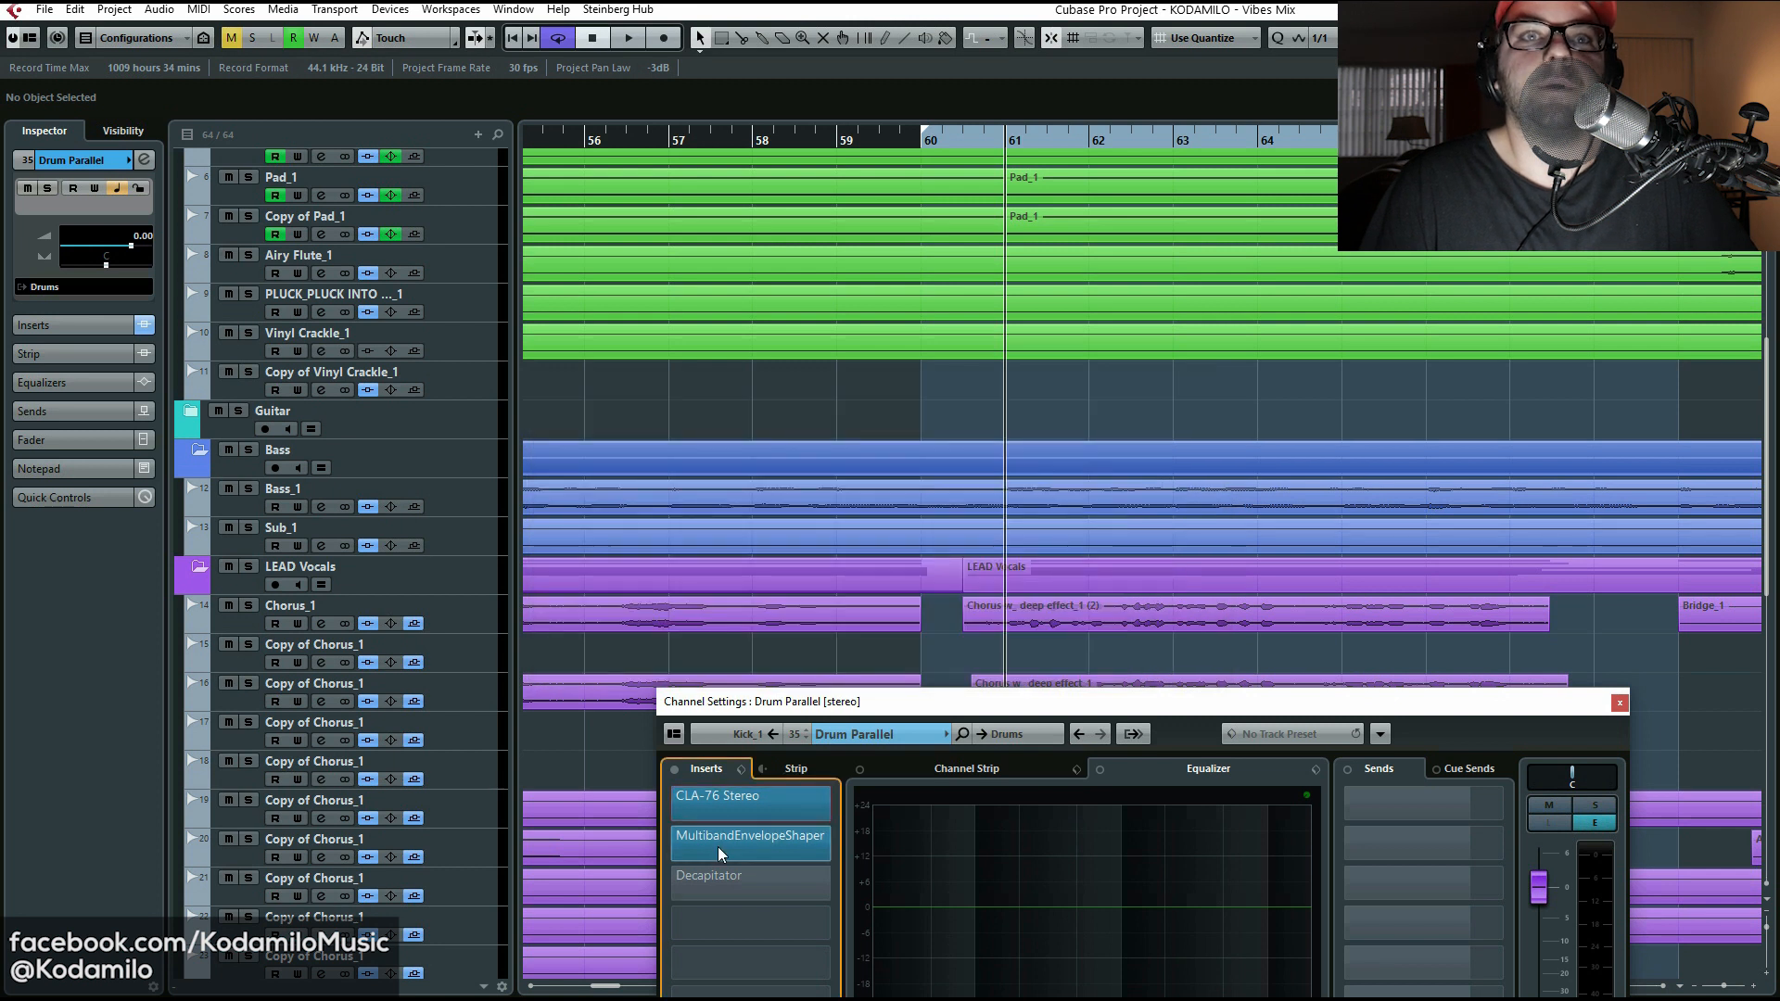
Step: Open the MultibandEnvelopeShaper insert on Drum Parallel, examine its envelope shape settings per band, and close it
left_click(798, 838)
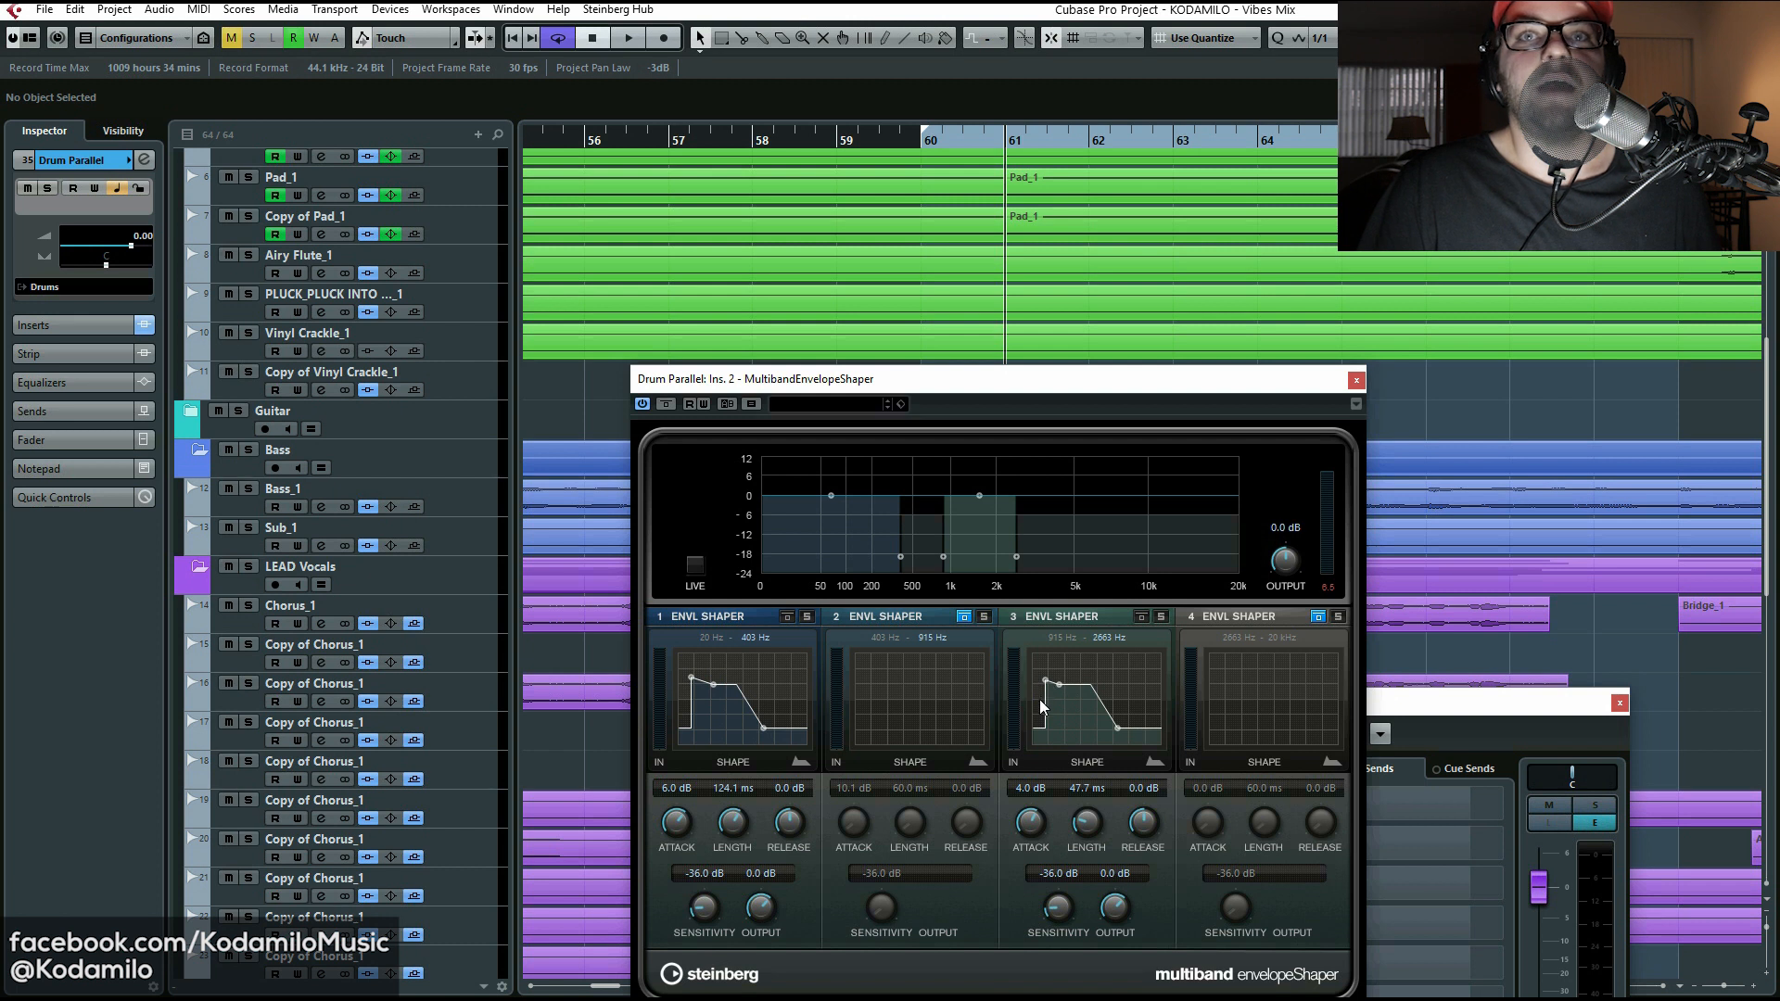
left_click(1356, 381)
Step: On the Kick_1 channel, lower the Drum Parallel send fully, play from bar 60, and gradually raise the send to 3.69
scroll(1065, 552, "up", 5)
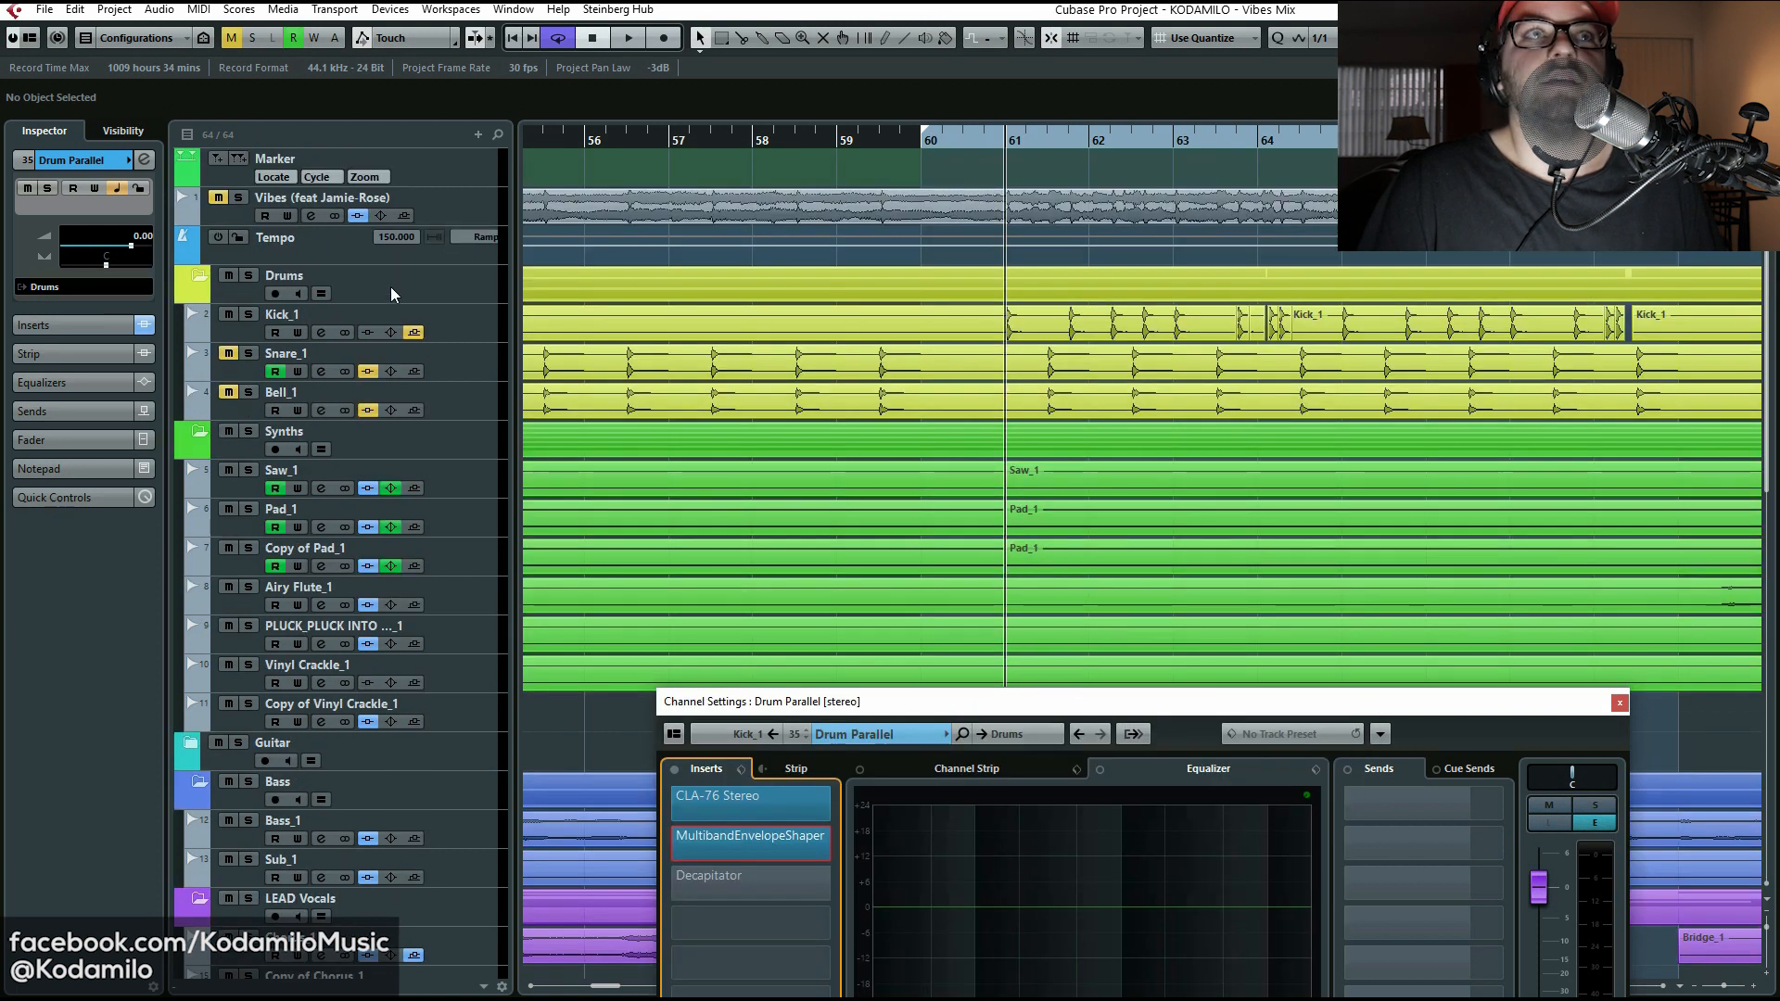
left_click(454, 323)
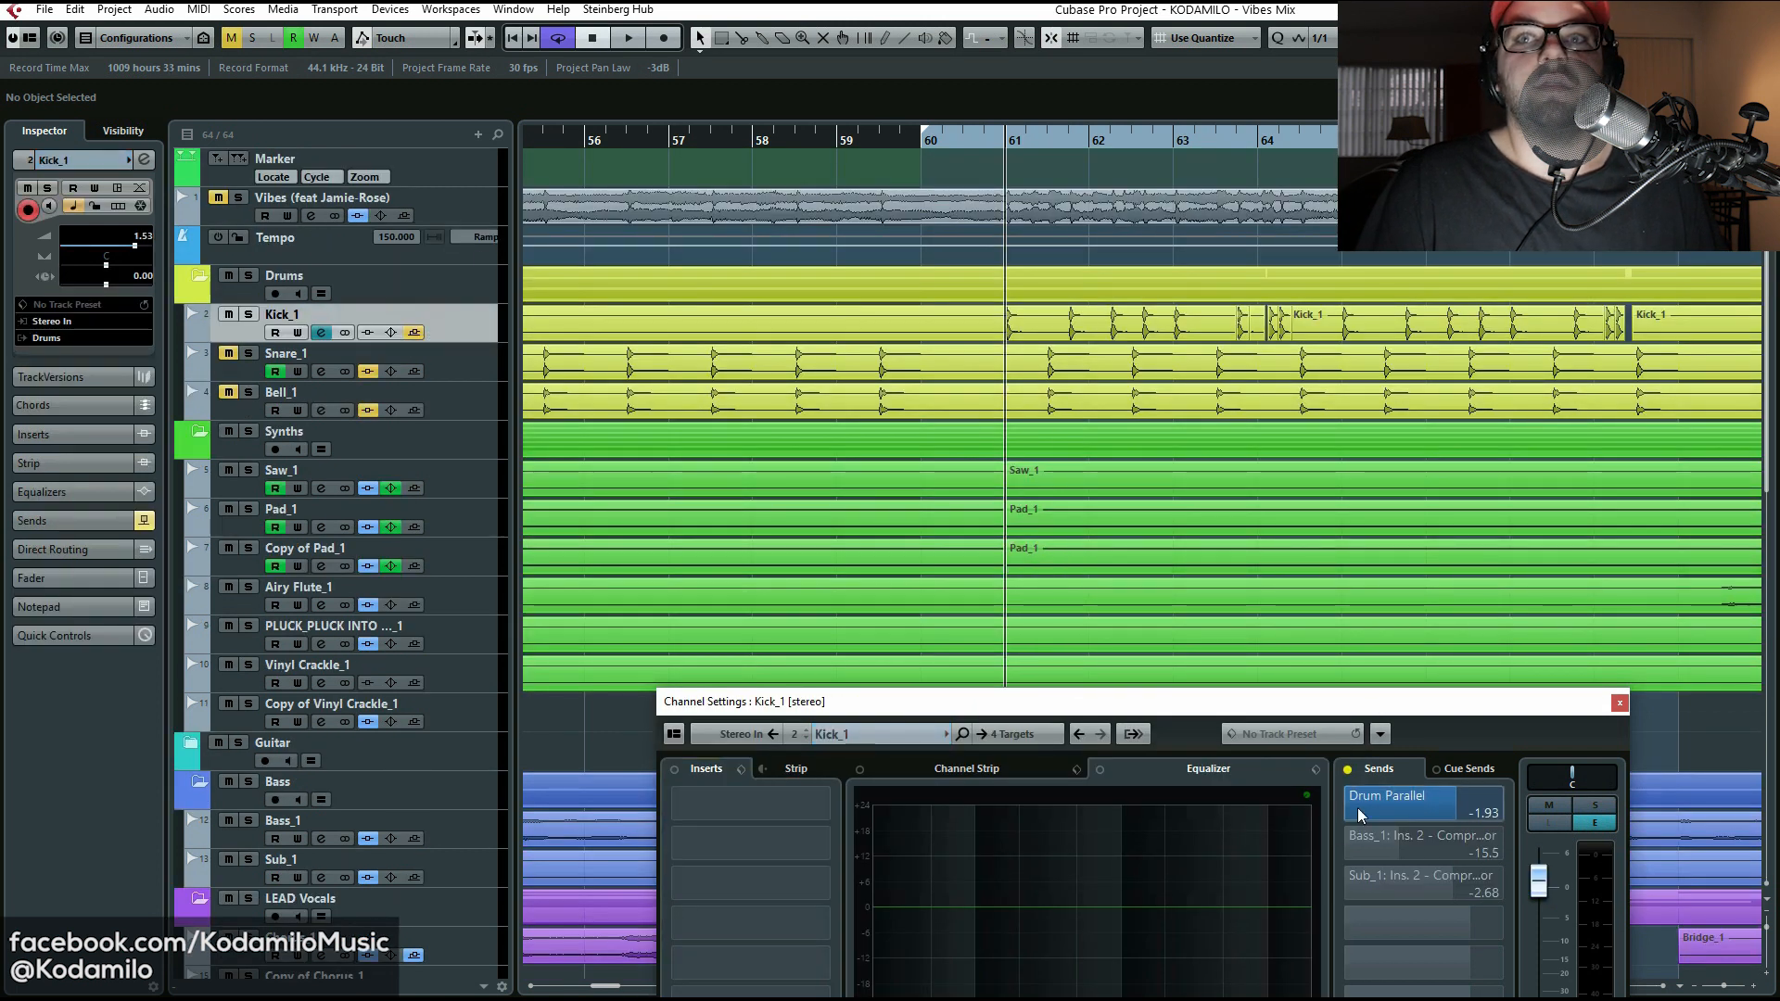
left_click(932, 143)
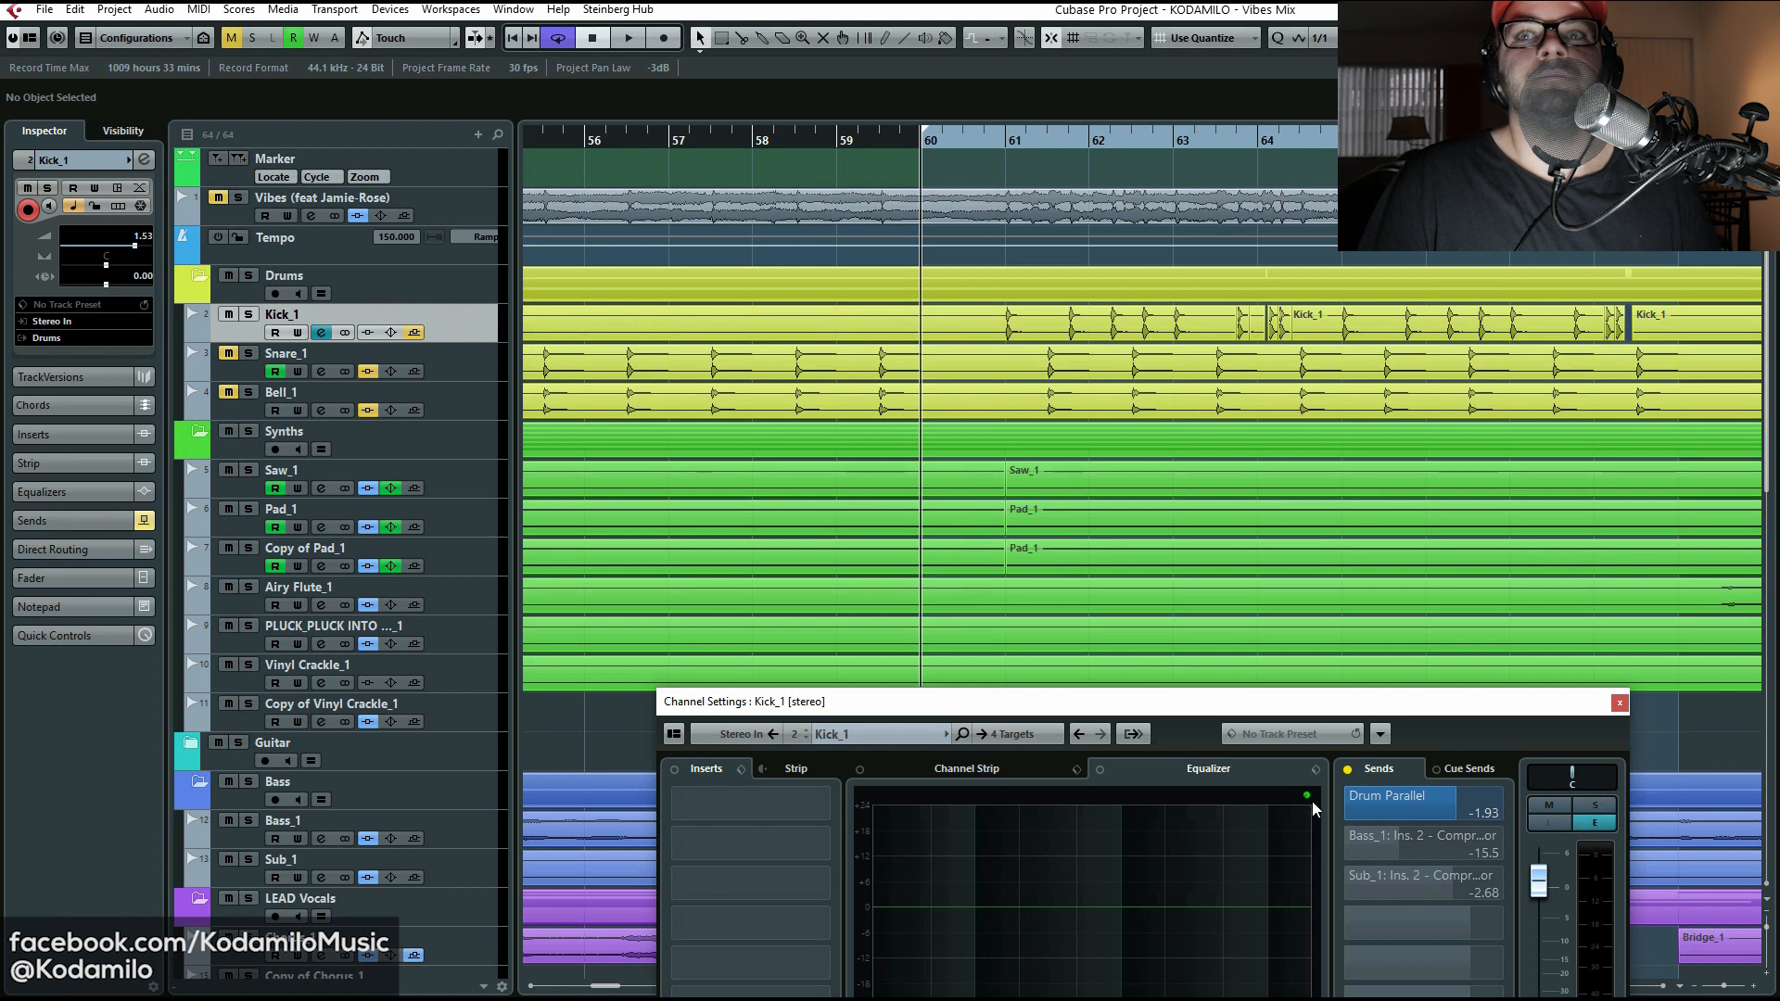
left_click_drag(1382, 806, 1166, 847)
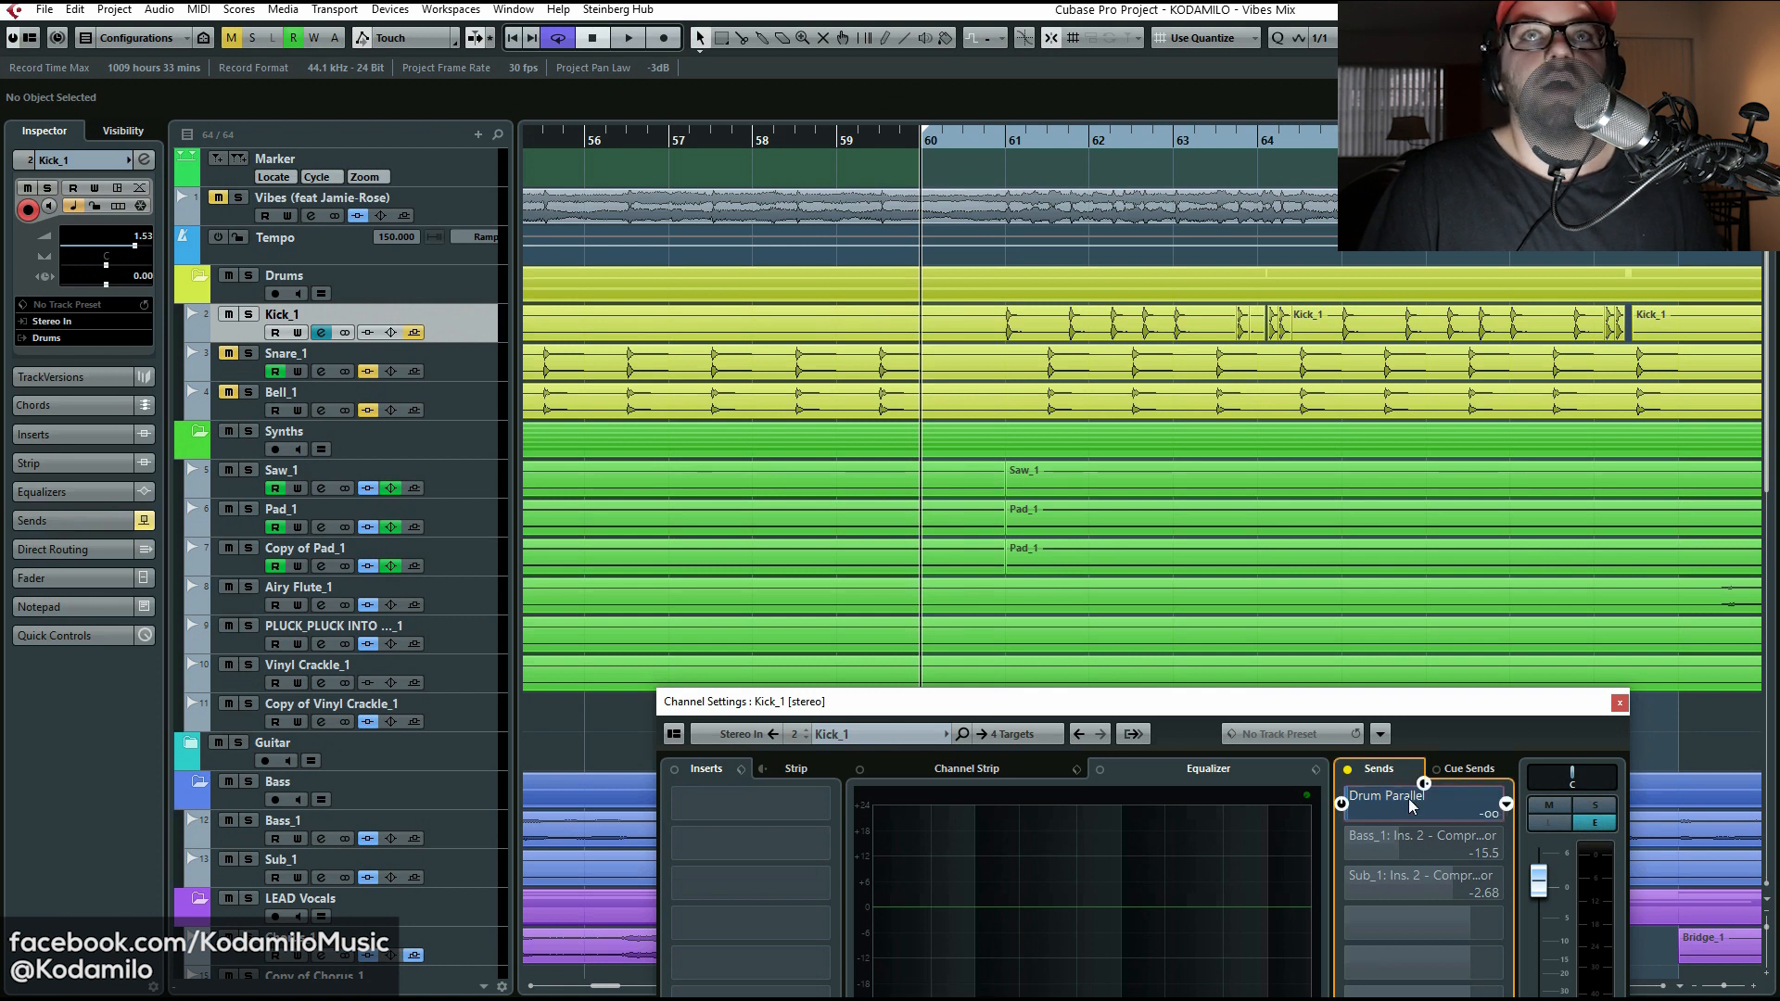
key("space")
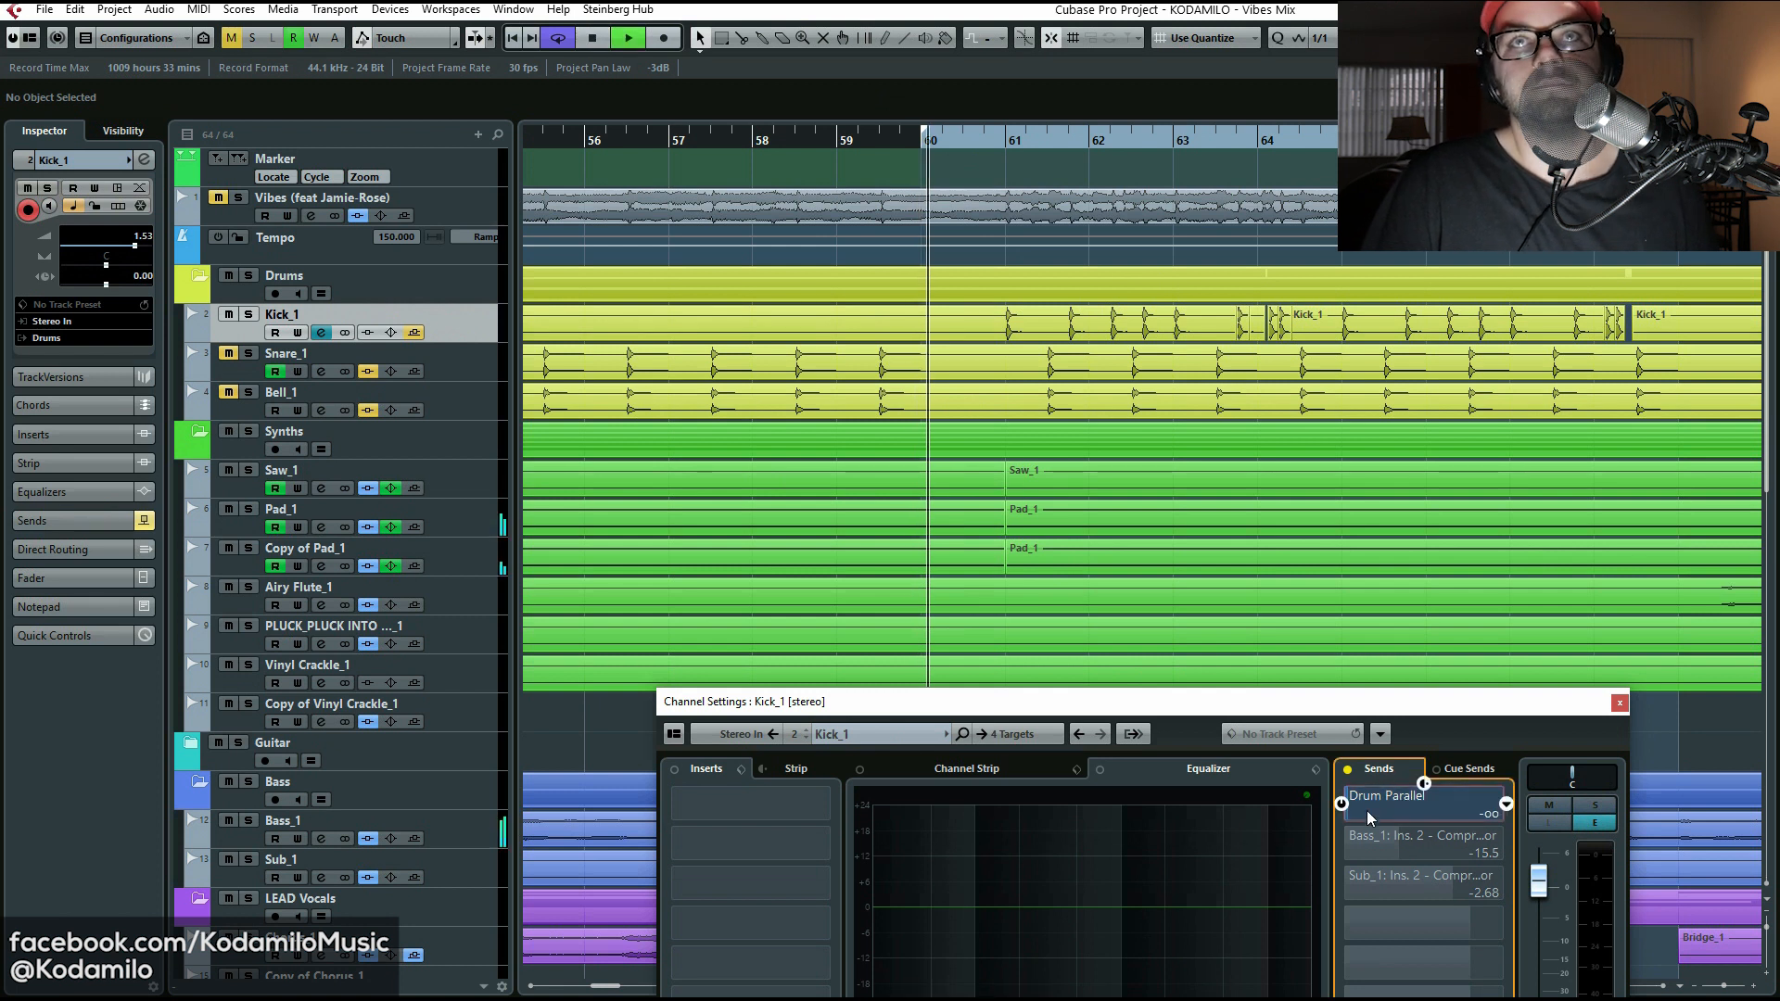
left_click_drag(1368, 809, 1409, 799)
left_click_drag(1421, 786, 1477, 685)
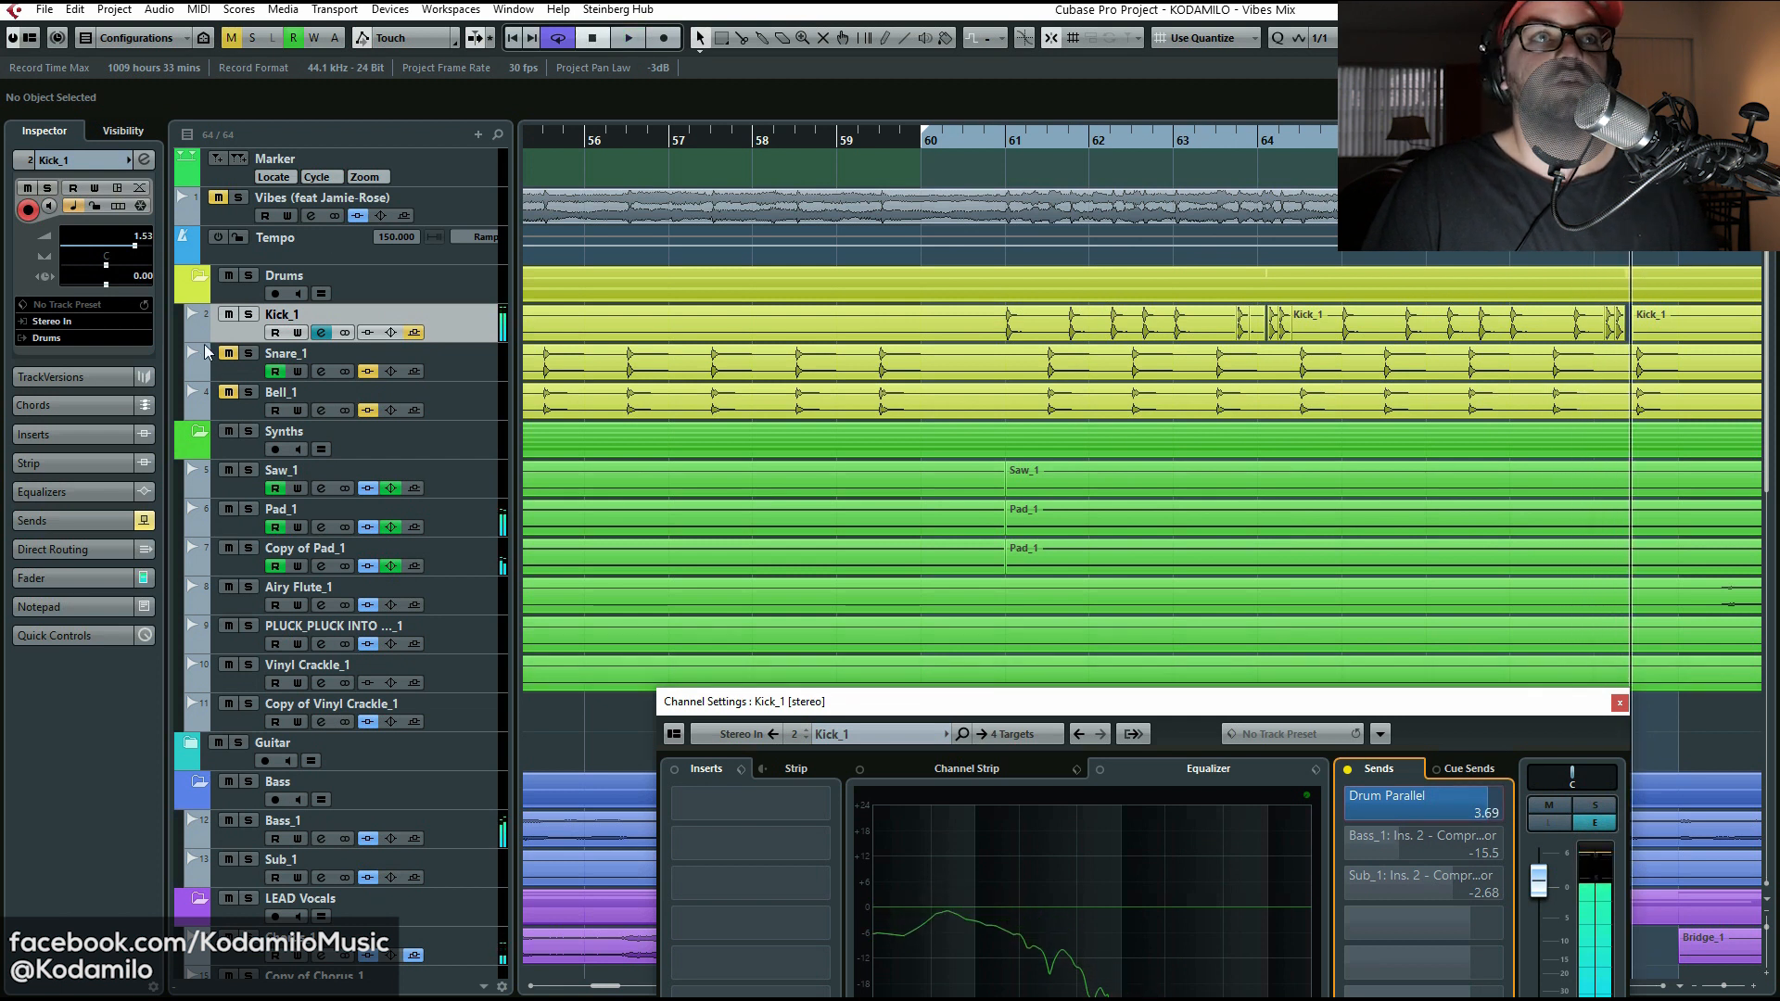
Step: Solo the Kick_1 track and play it from bar 61 to hear the heavily compressed kick alone
left_click(247, 316)
left_click(994, 143)
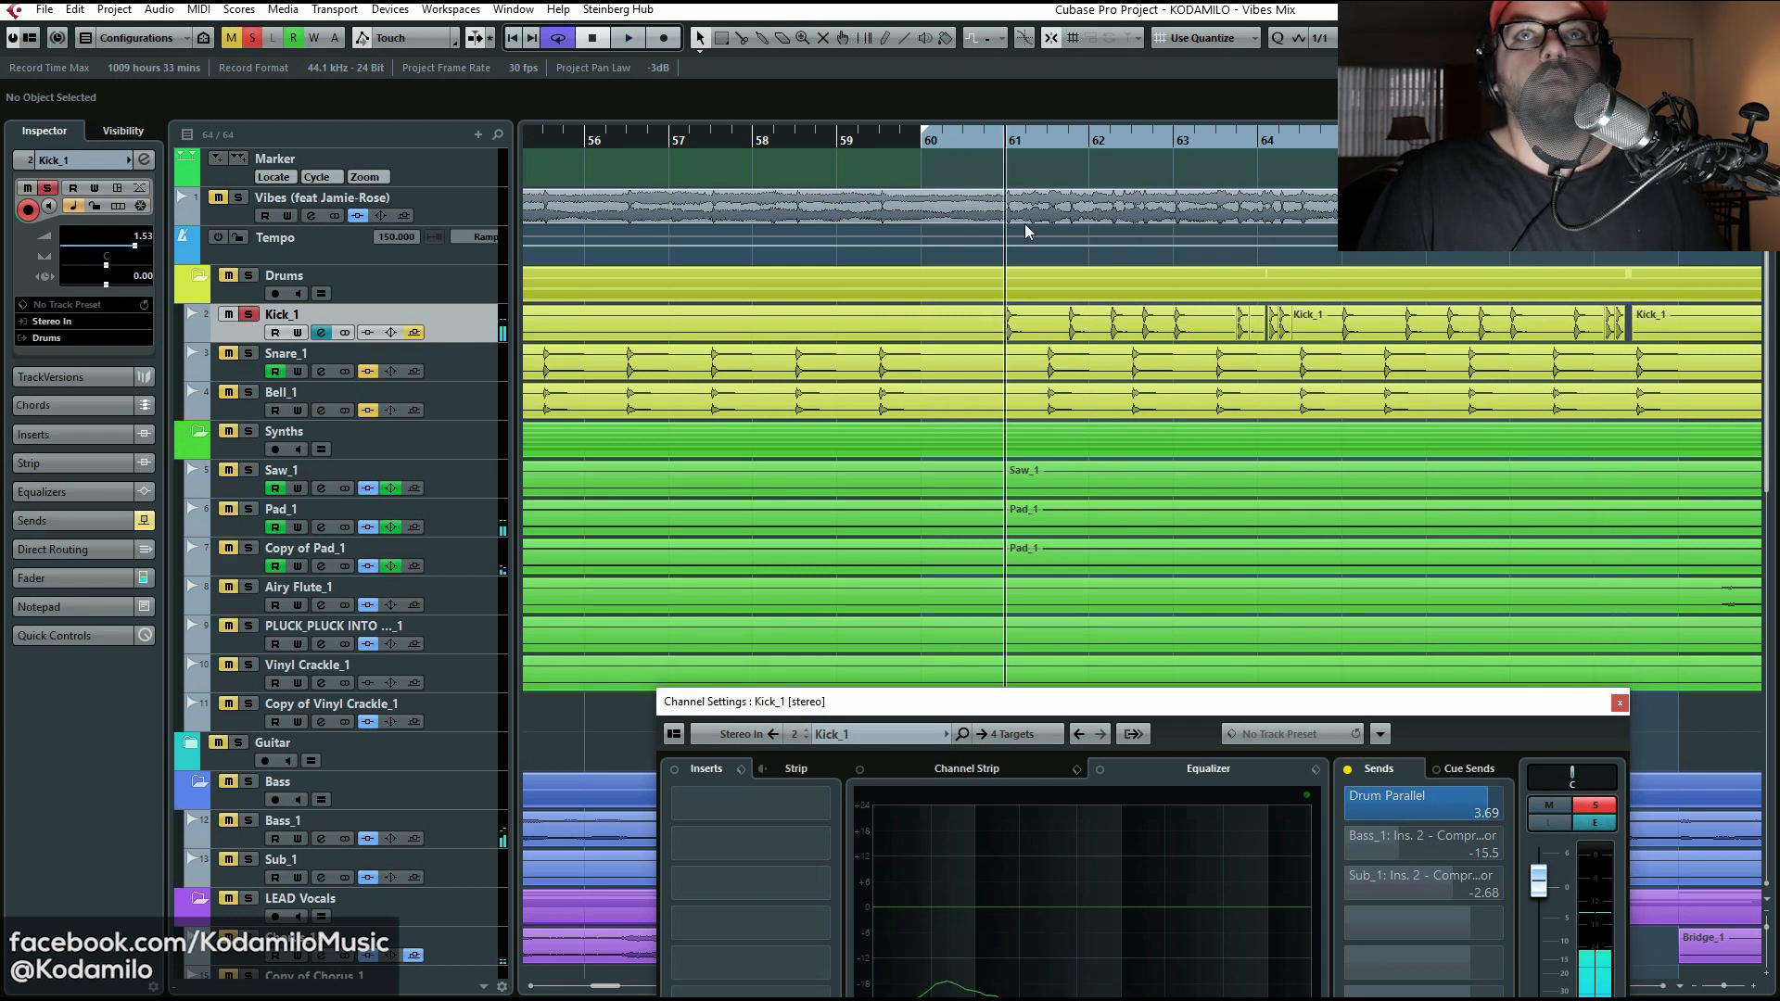
key("space")
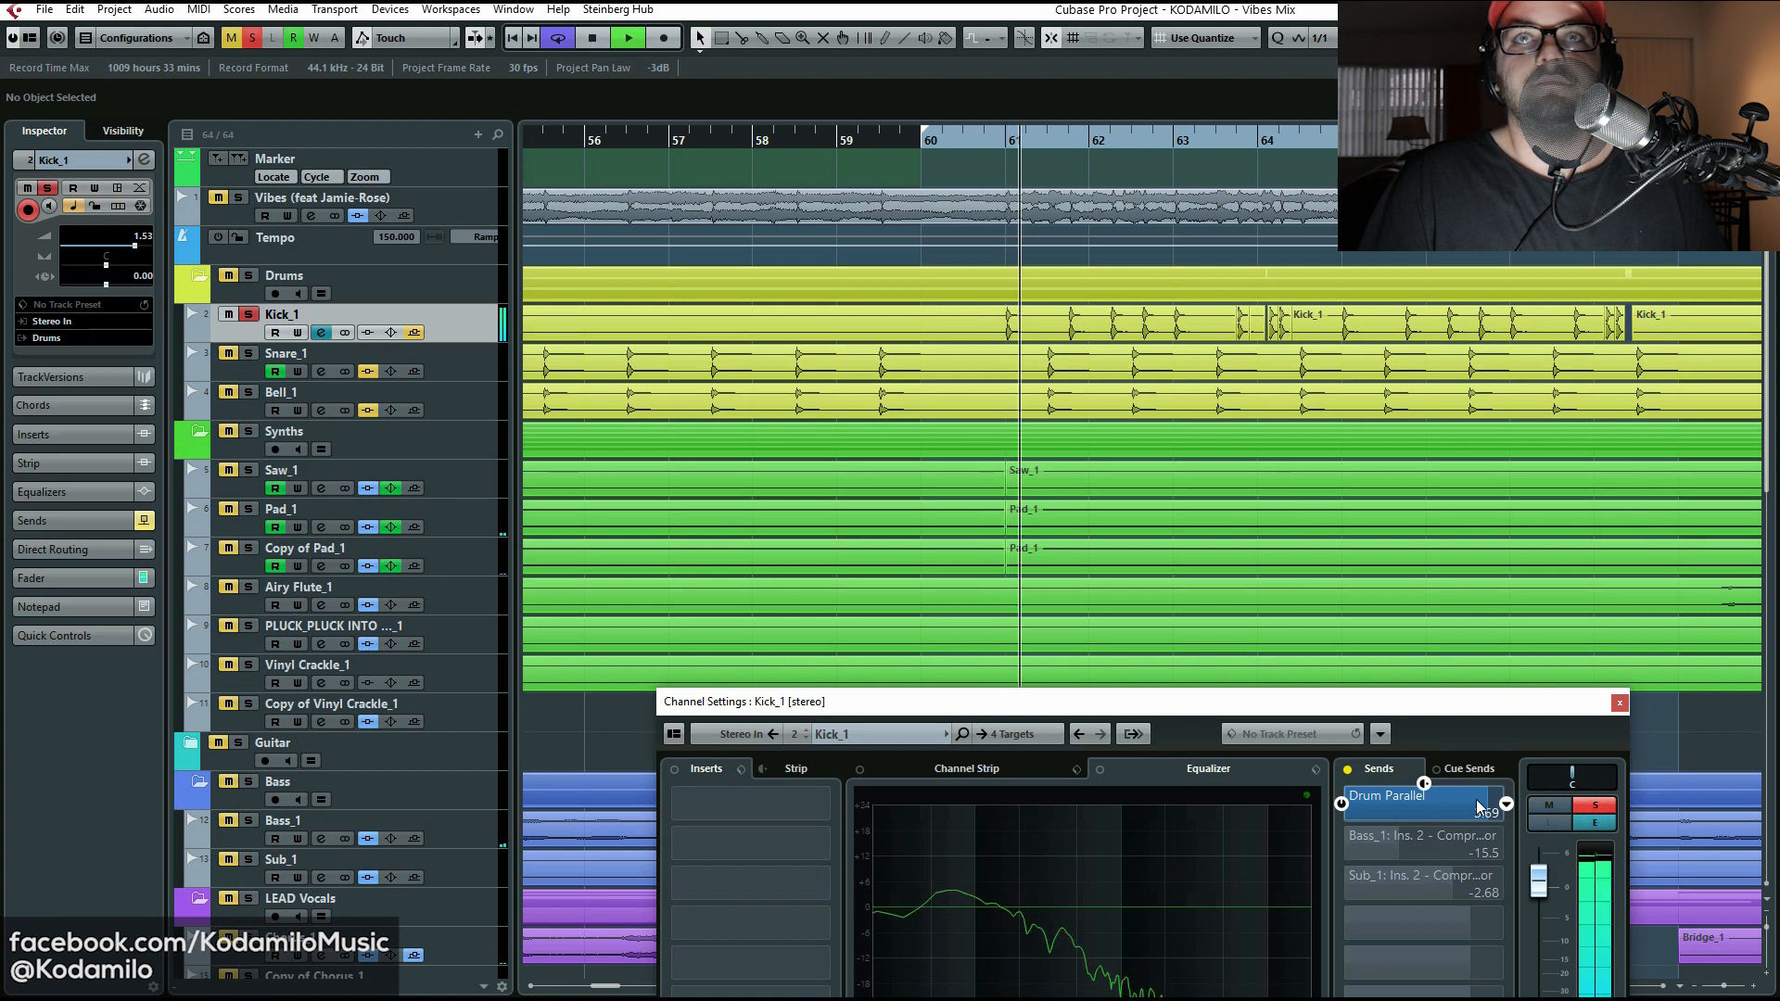
key("space")
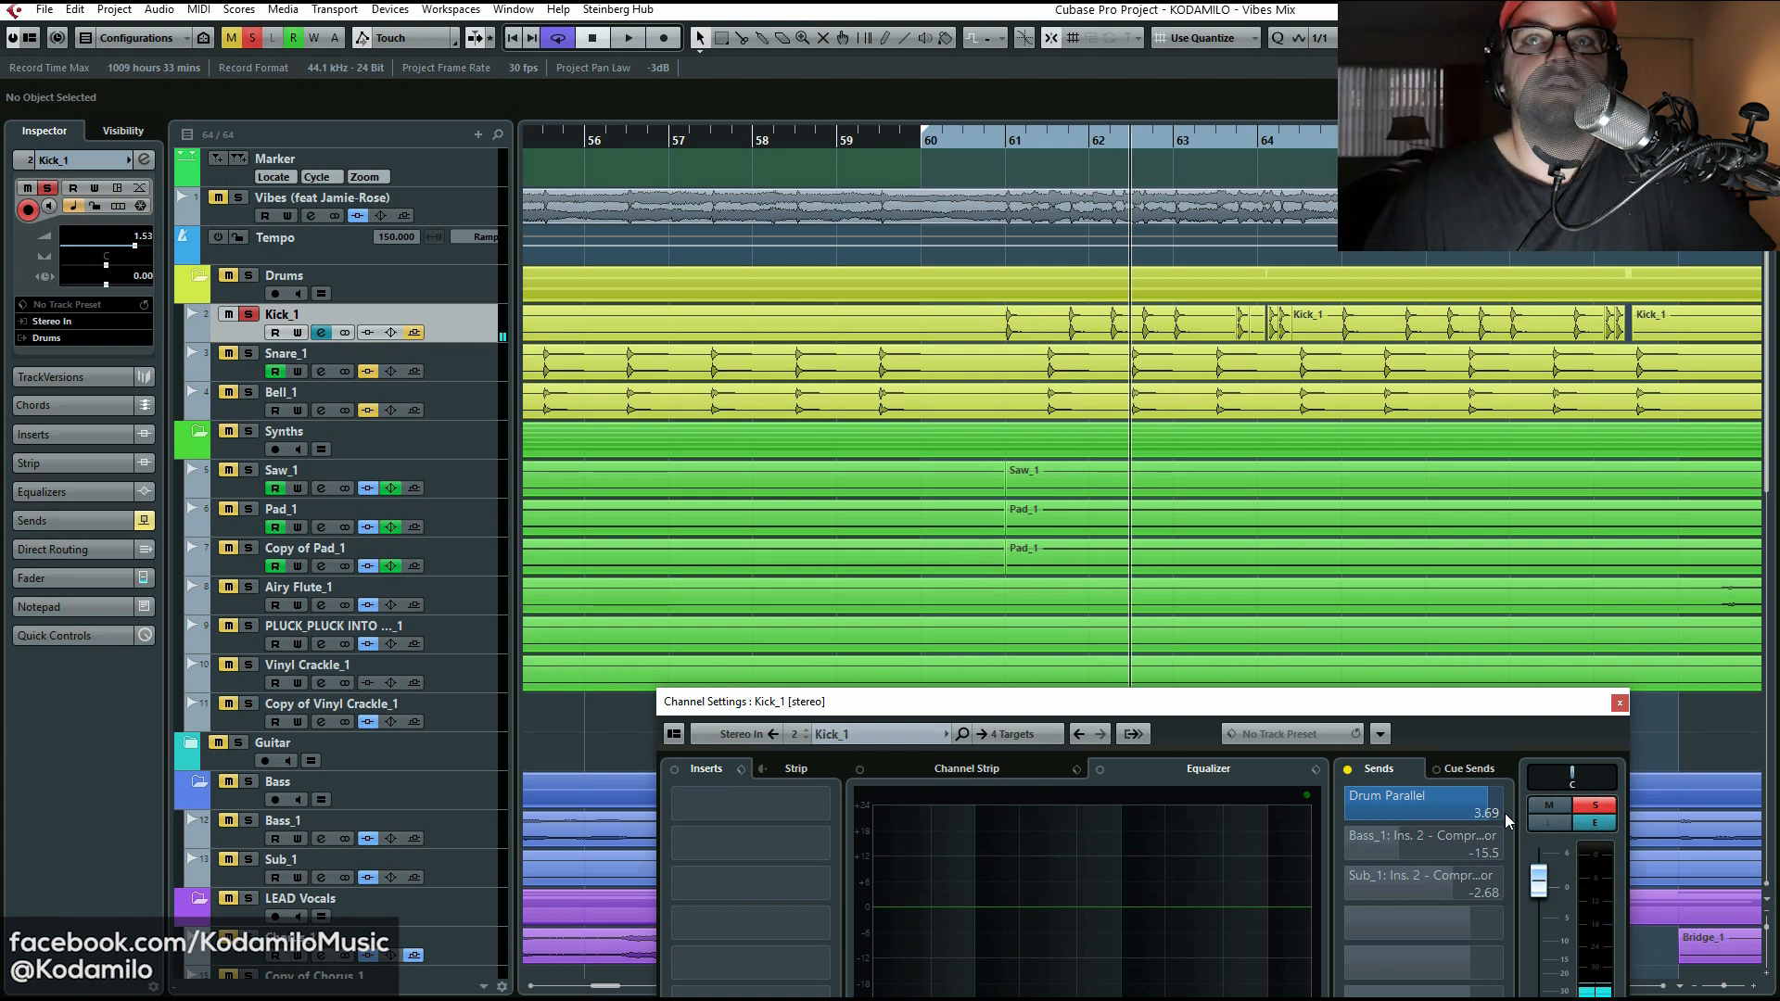
Step: Reduce the Drum Parallel send on Kick_1 to about -22.3 while auditioning the soloed kick from bar 61
mouse_move(1462, 803)
left_click_drag(1461, 802, 1305, 813)
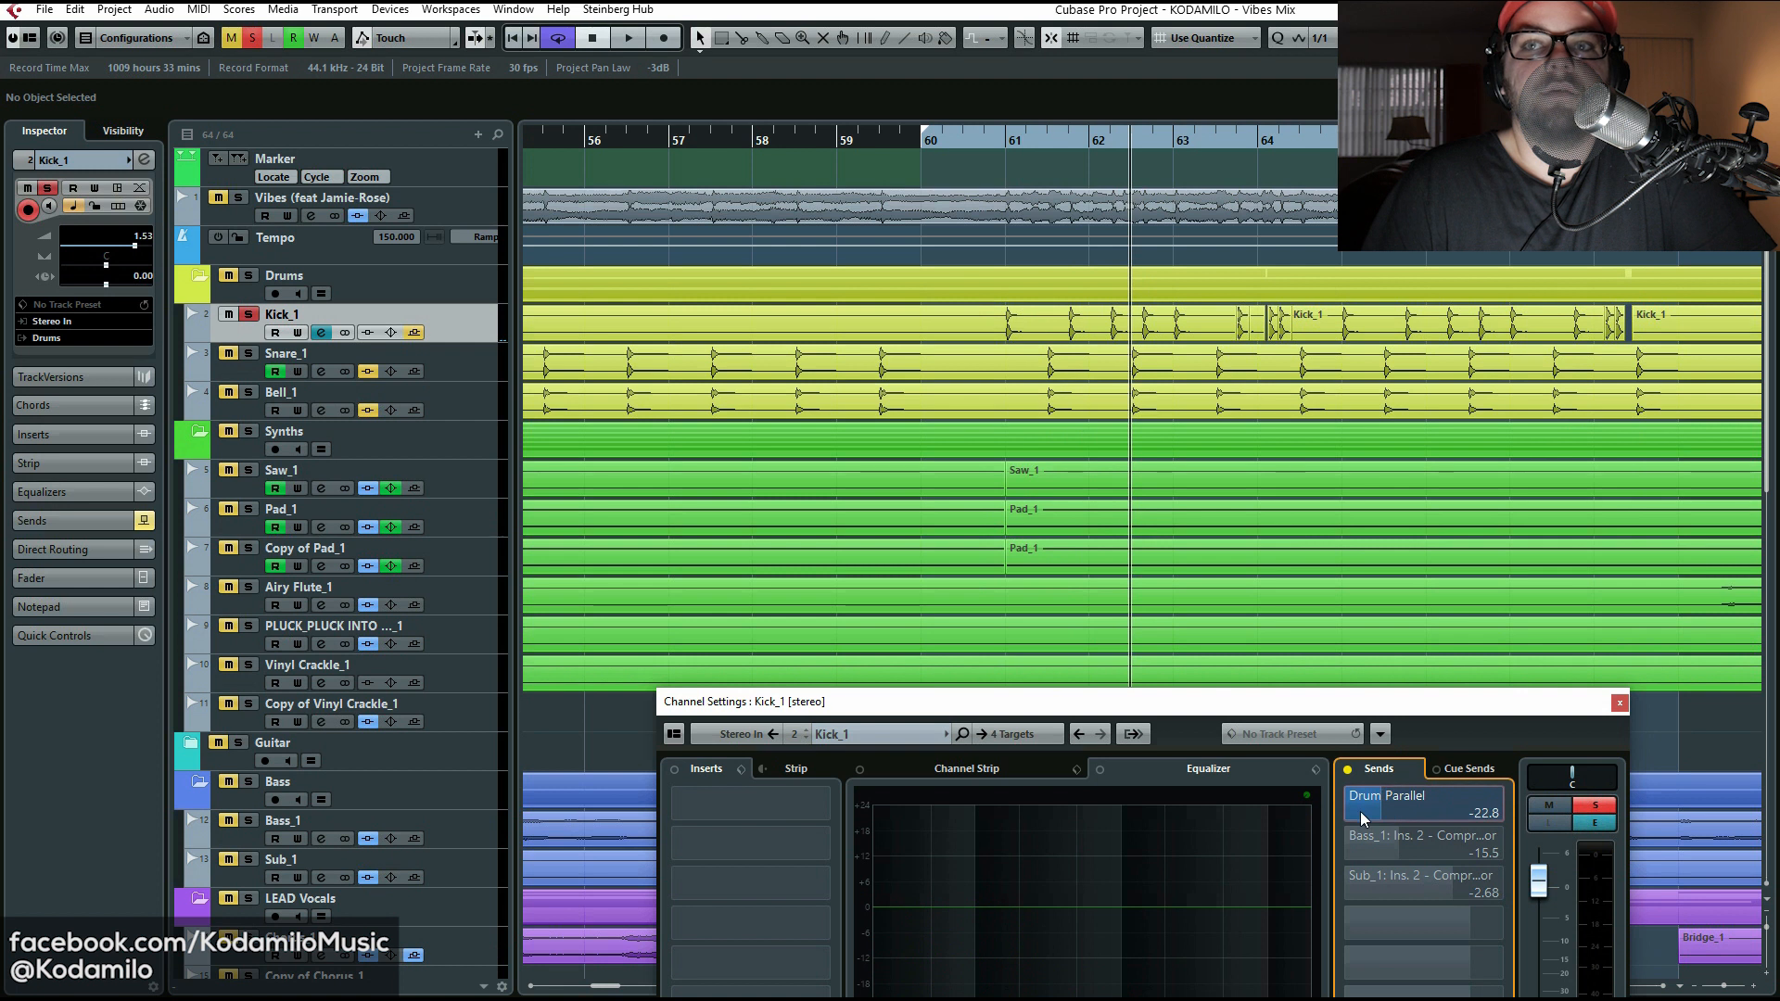
left_click(976, 138)
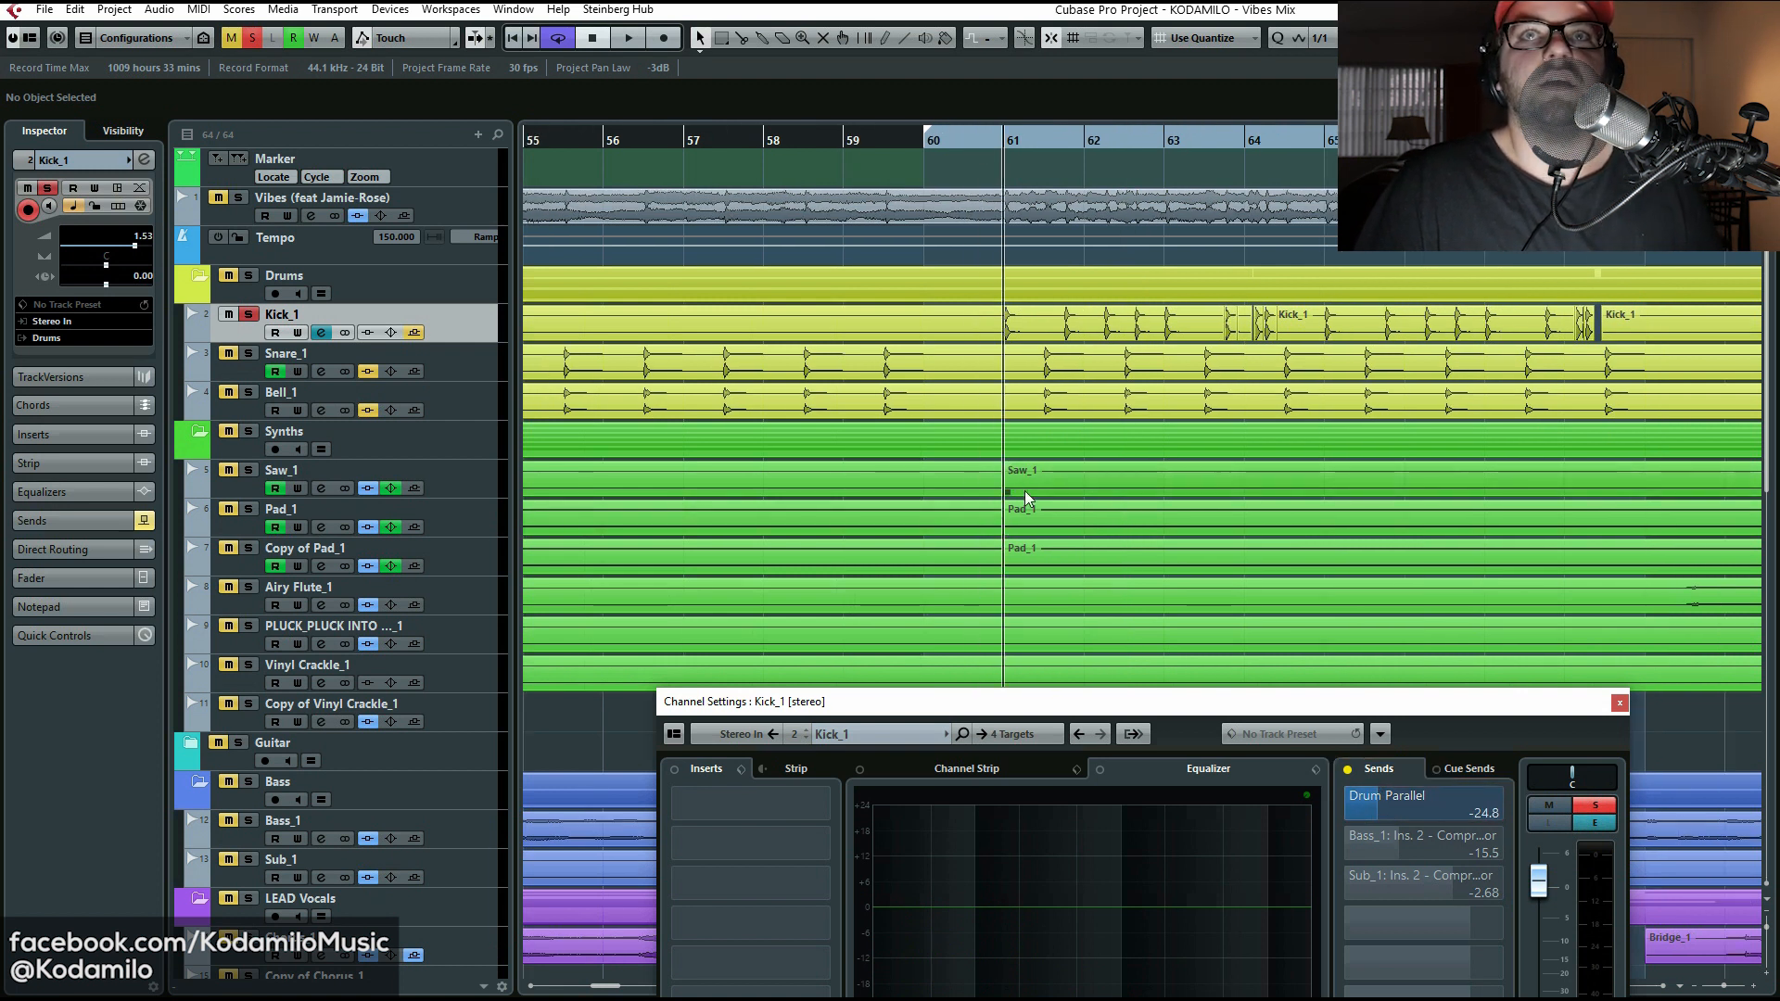
key("space")
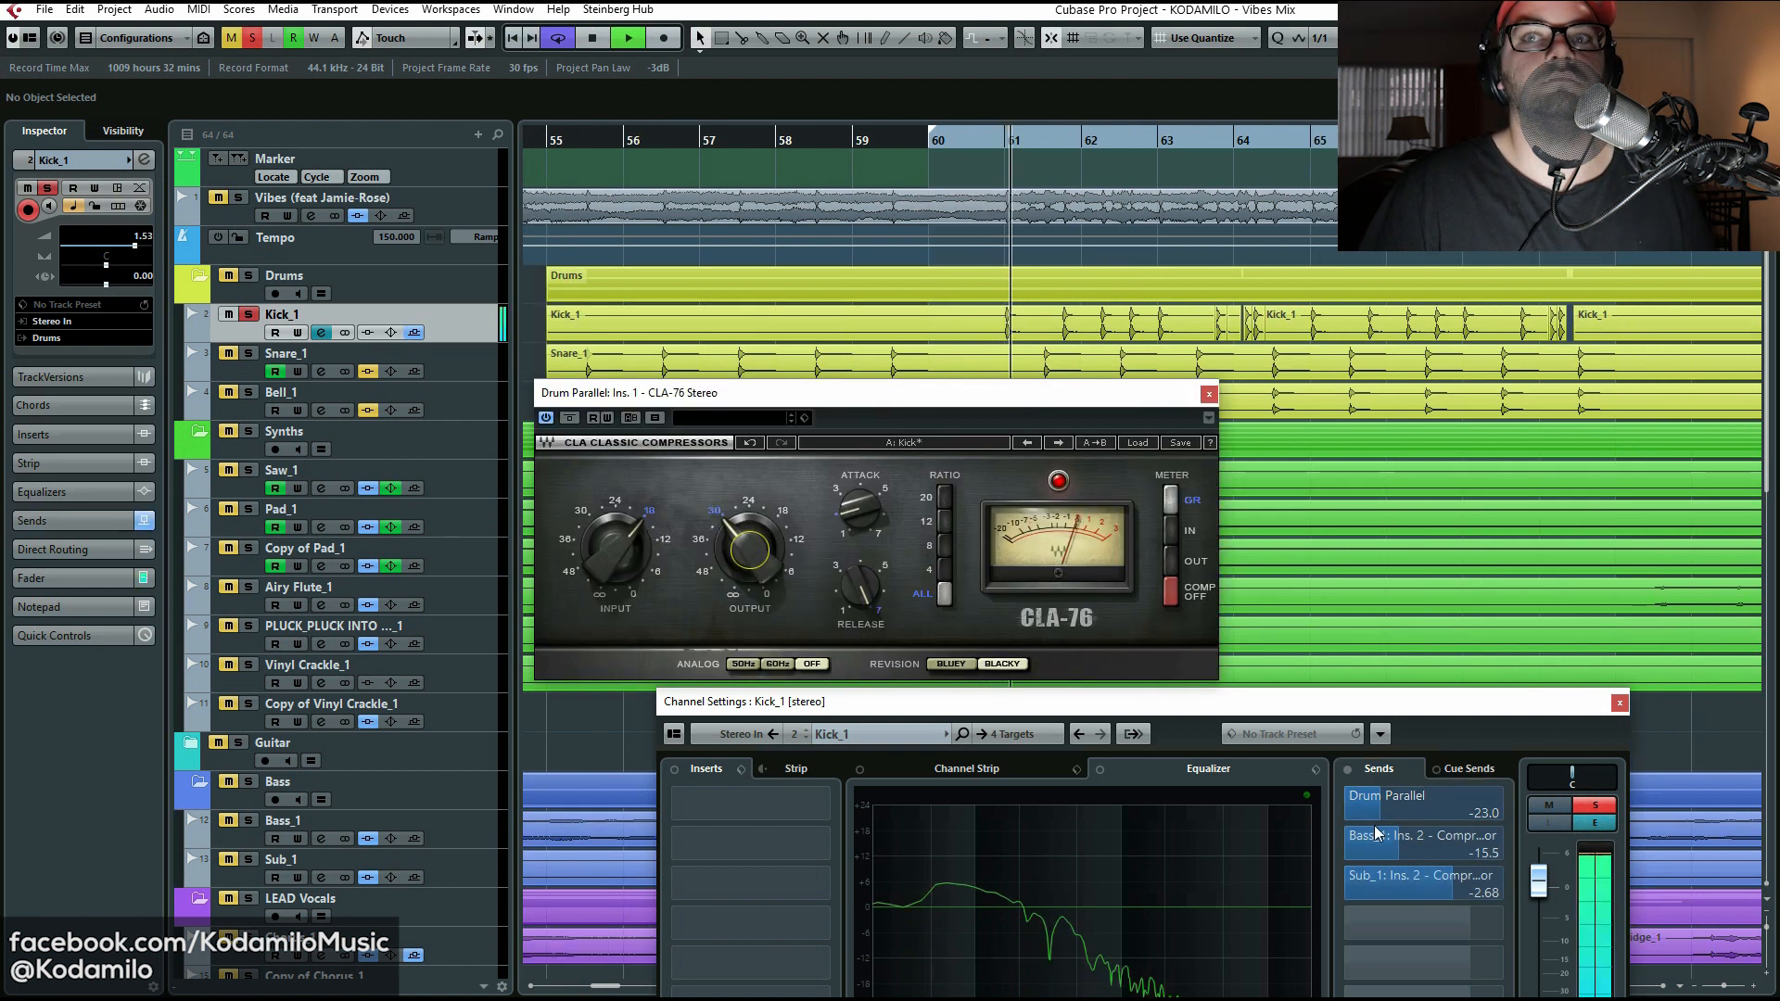
left_click_drag(1389, 816, 1425, 804)
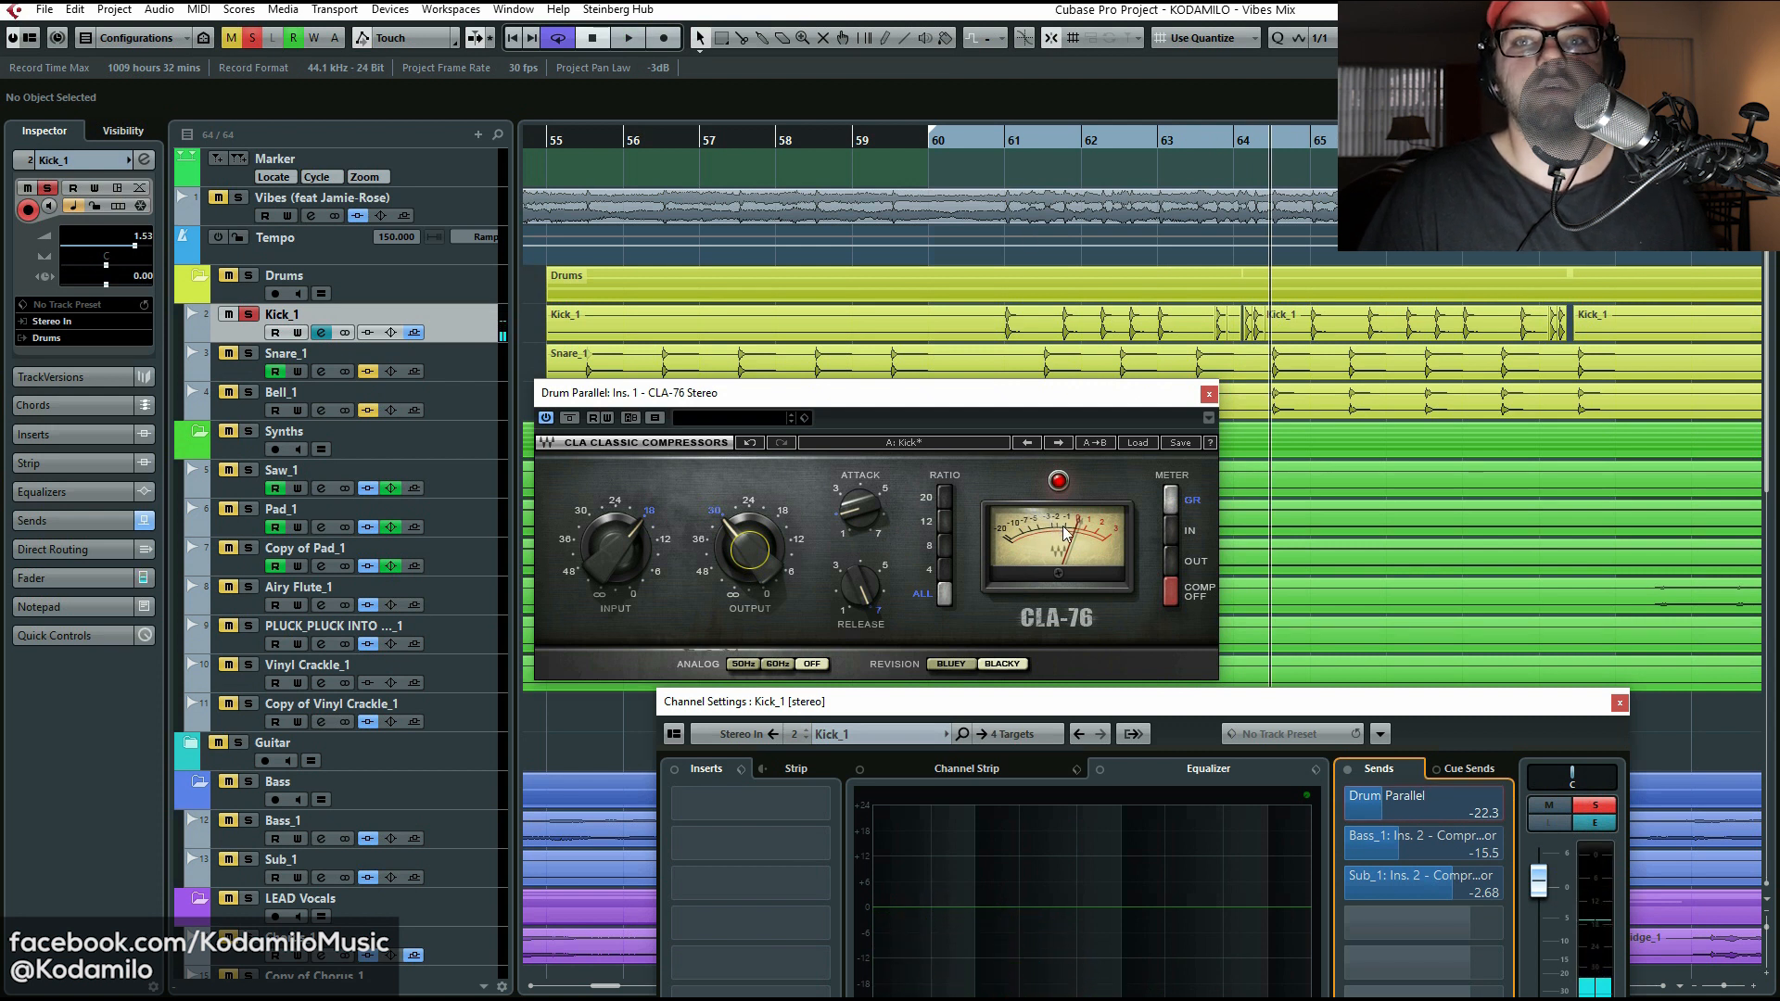
Step: Play the soloed kick from bar 60 and compare it with the Drum Parallel send switched off and on
double_click(941, 140)
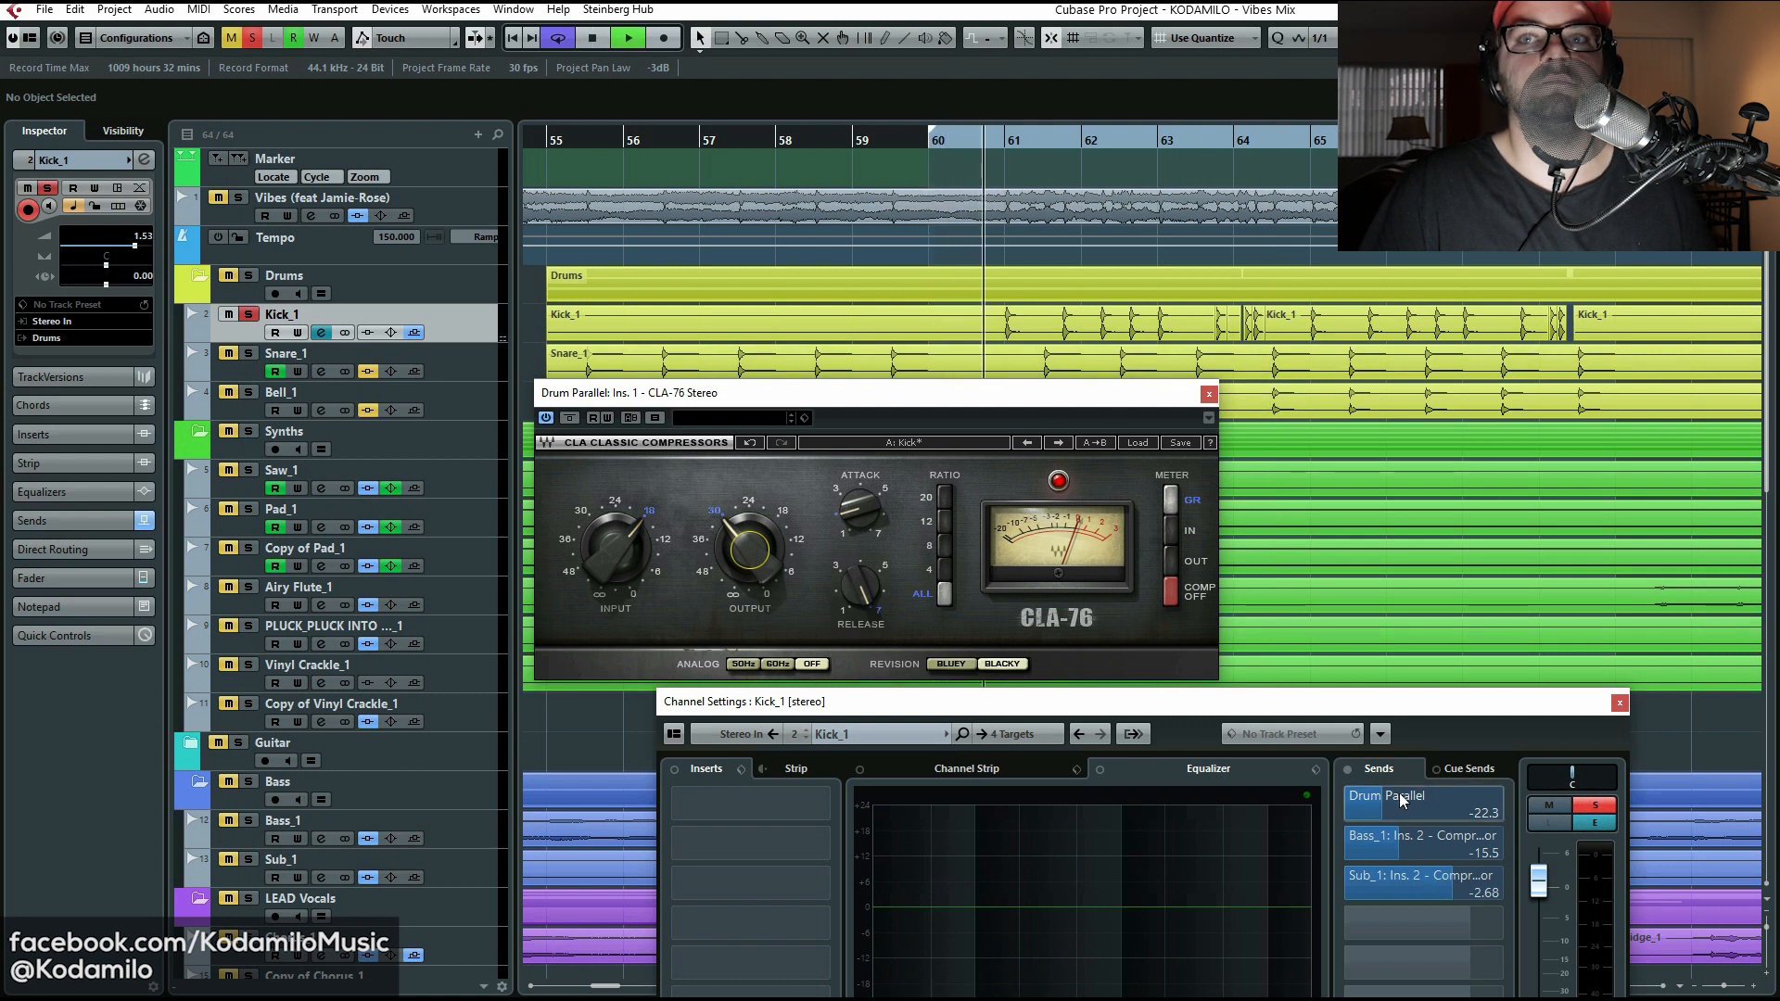
left_click(1344, 803)
left_click(1343, 804)
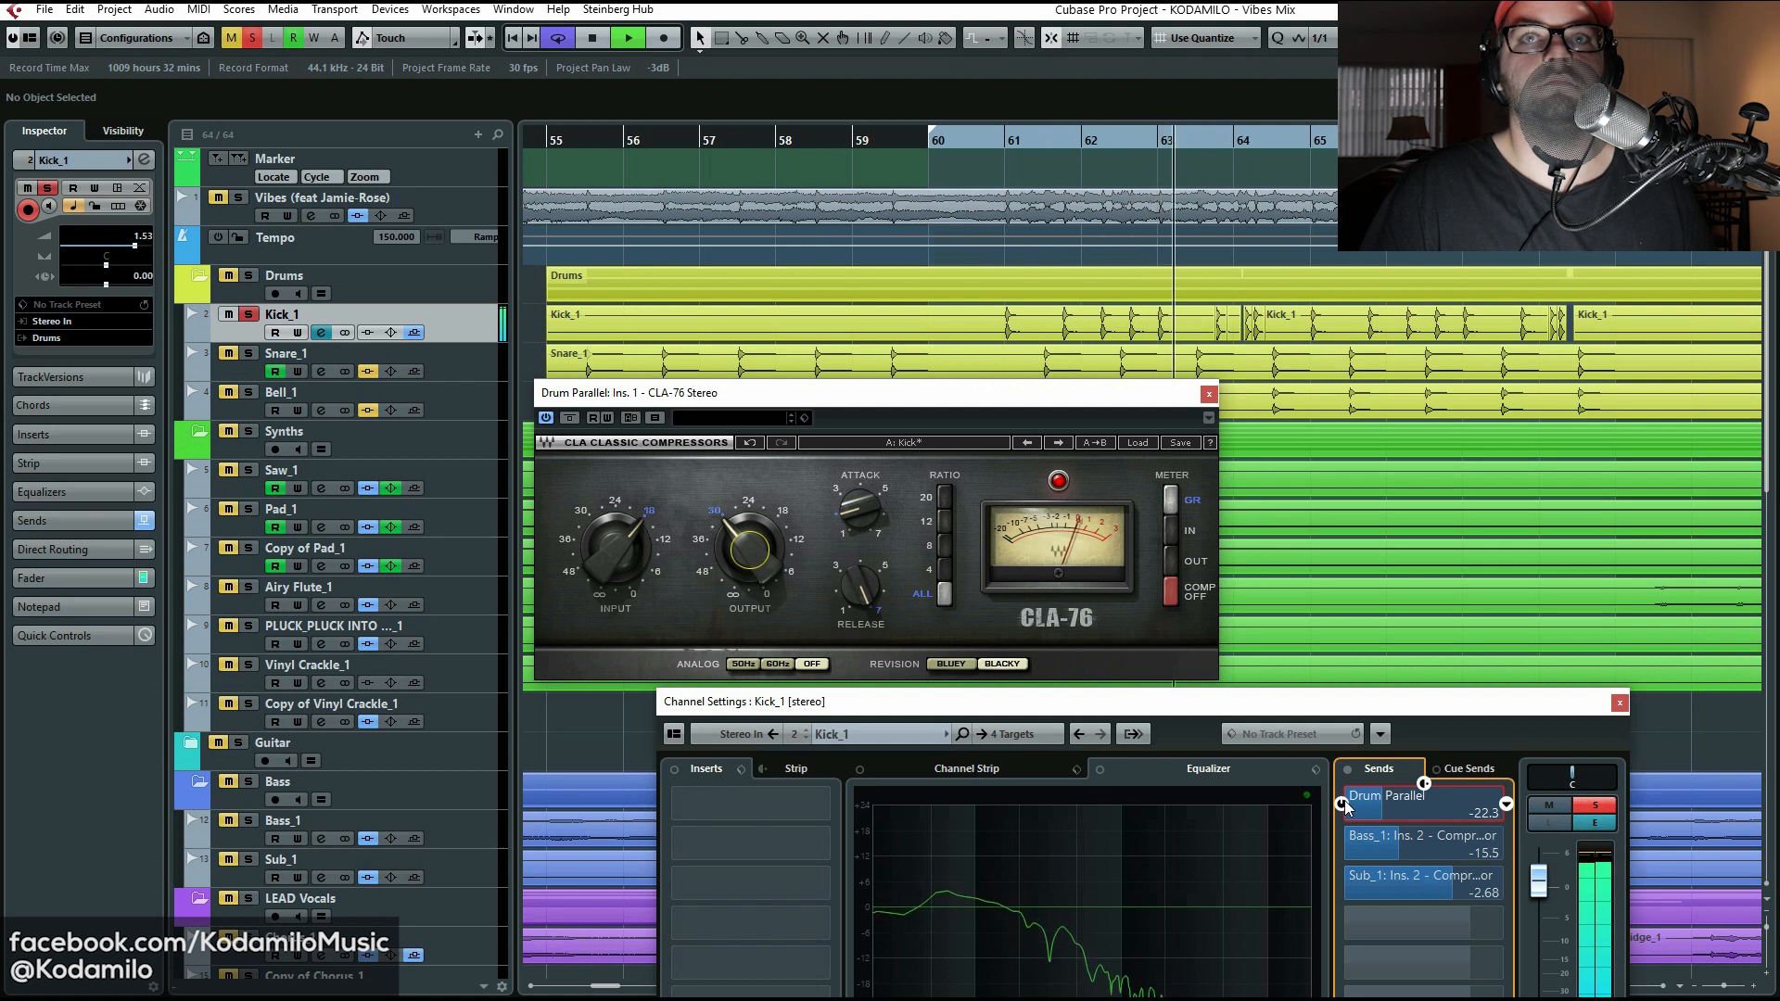
left_click(1343, 803)
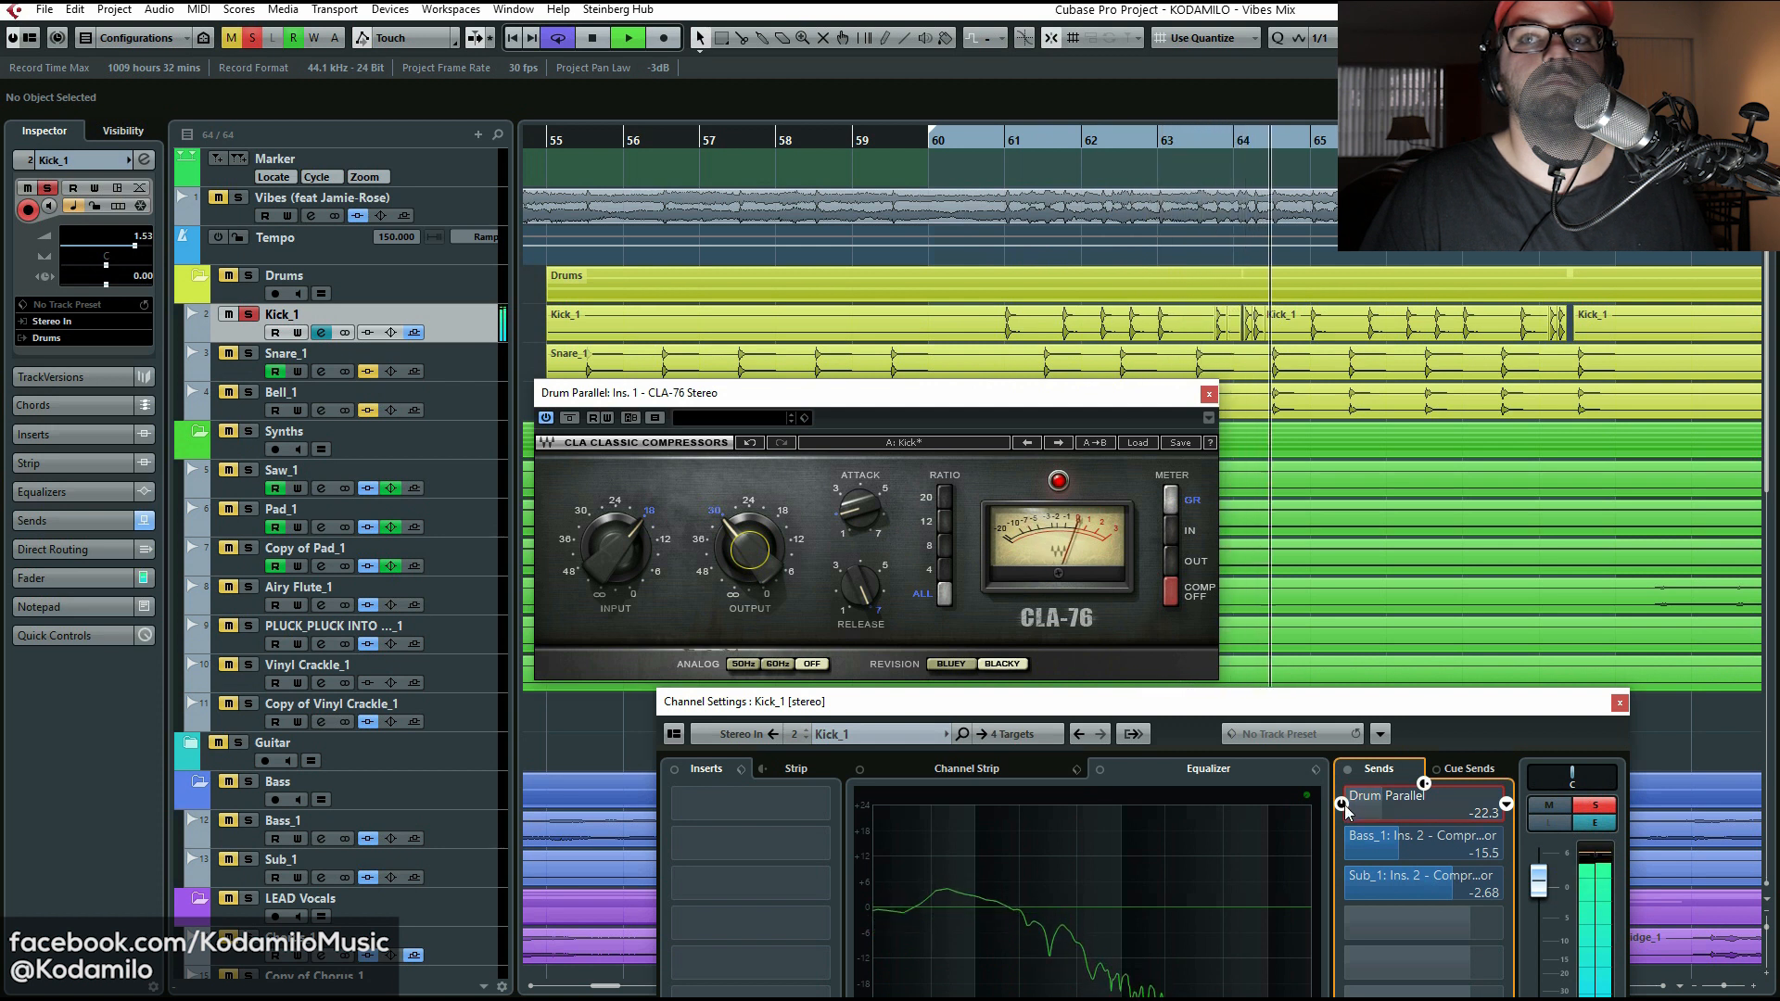
left_click(1343, 803)
key("space")
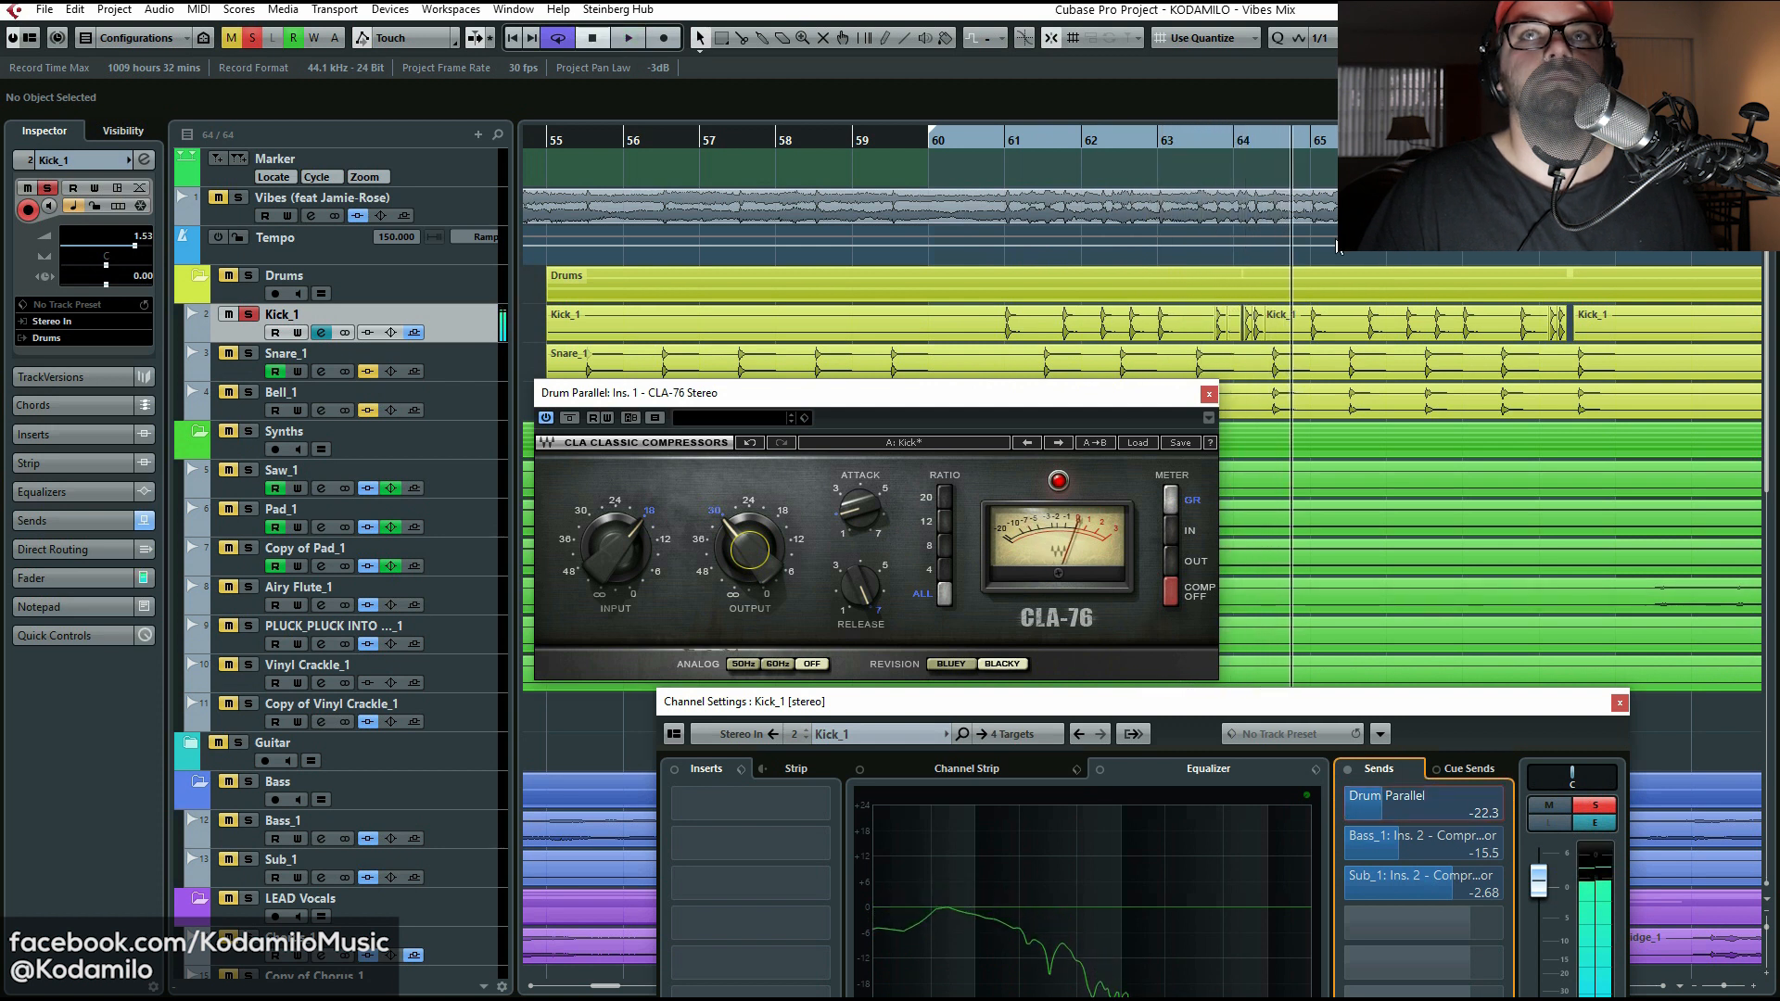
Step: Unsolo Kick_1, then close the CLA-76 Stereo plug-in and the Kick_1 channel settings
left_click(248, 319)
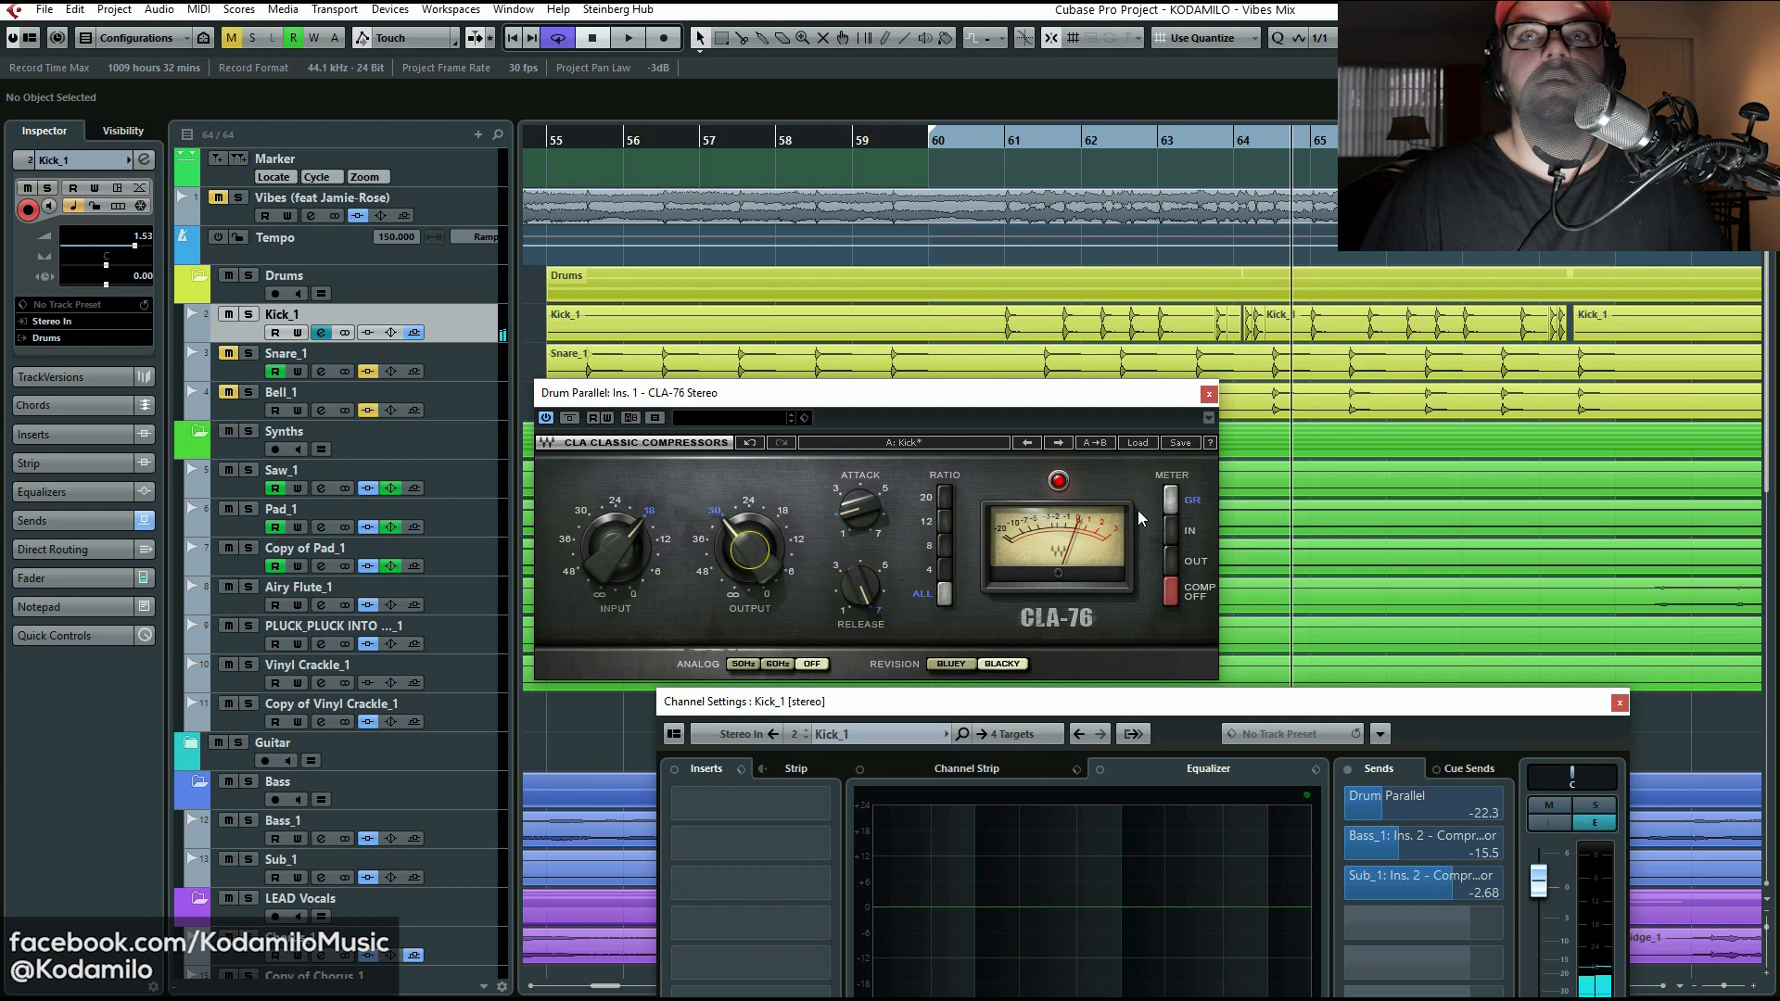
left_click(1209, 393)
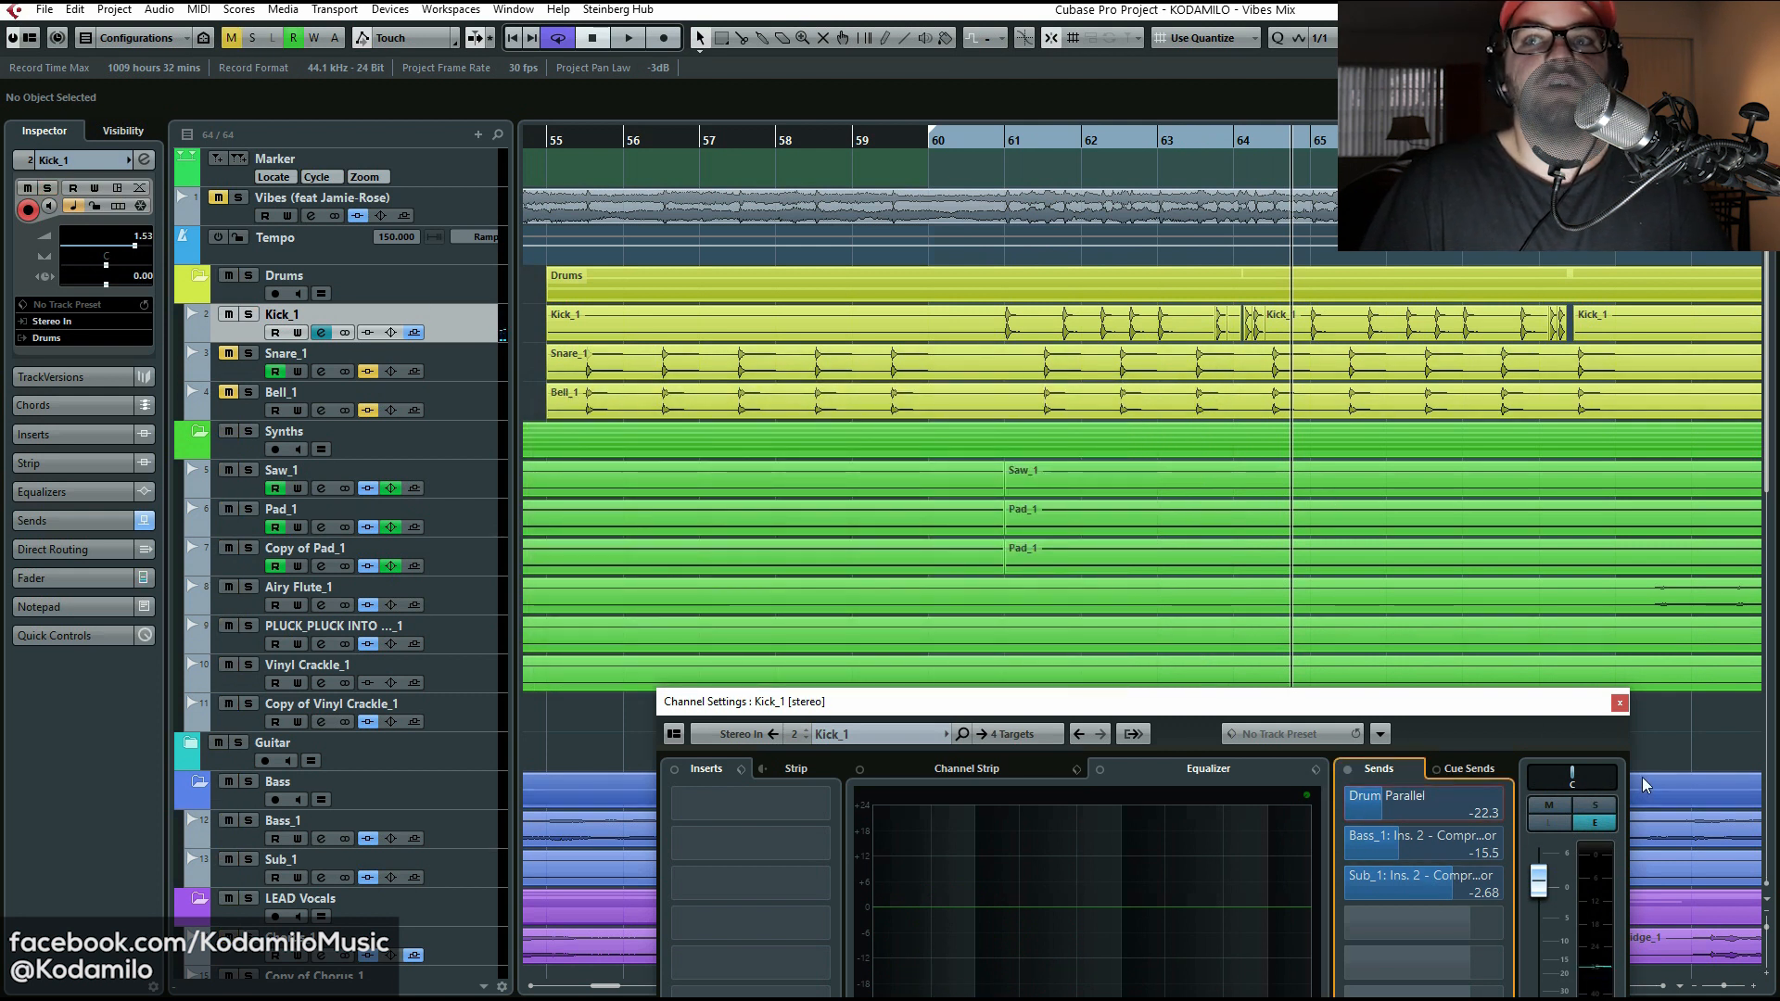
left_click(1619, 703)
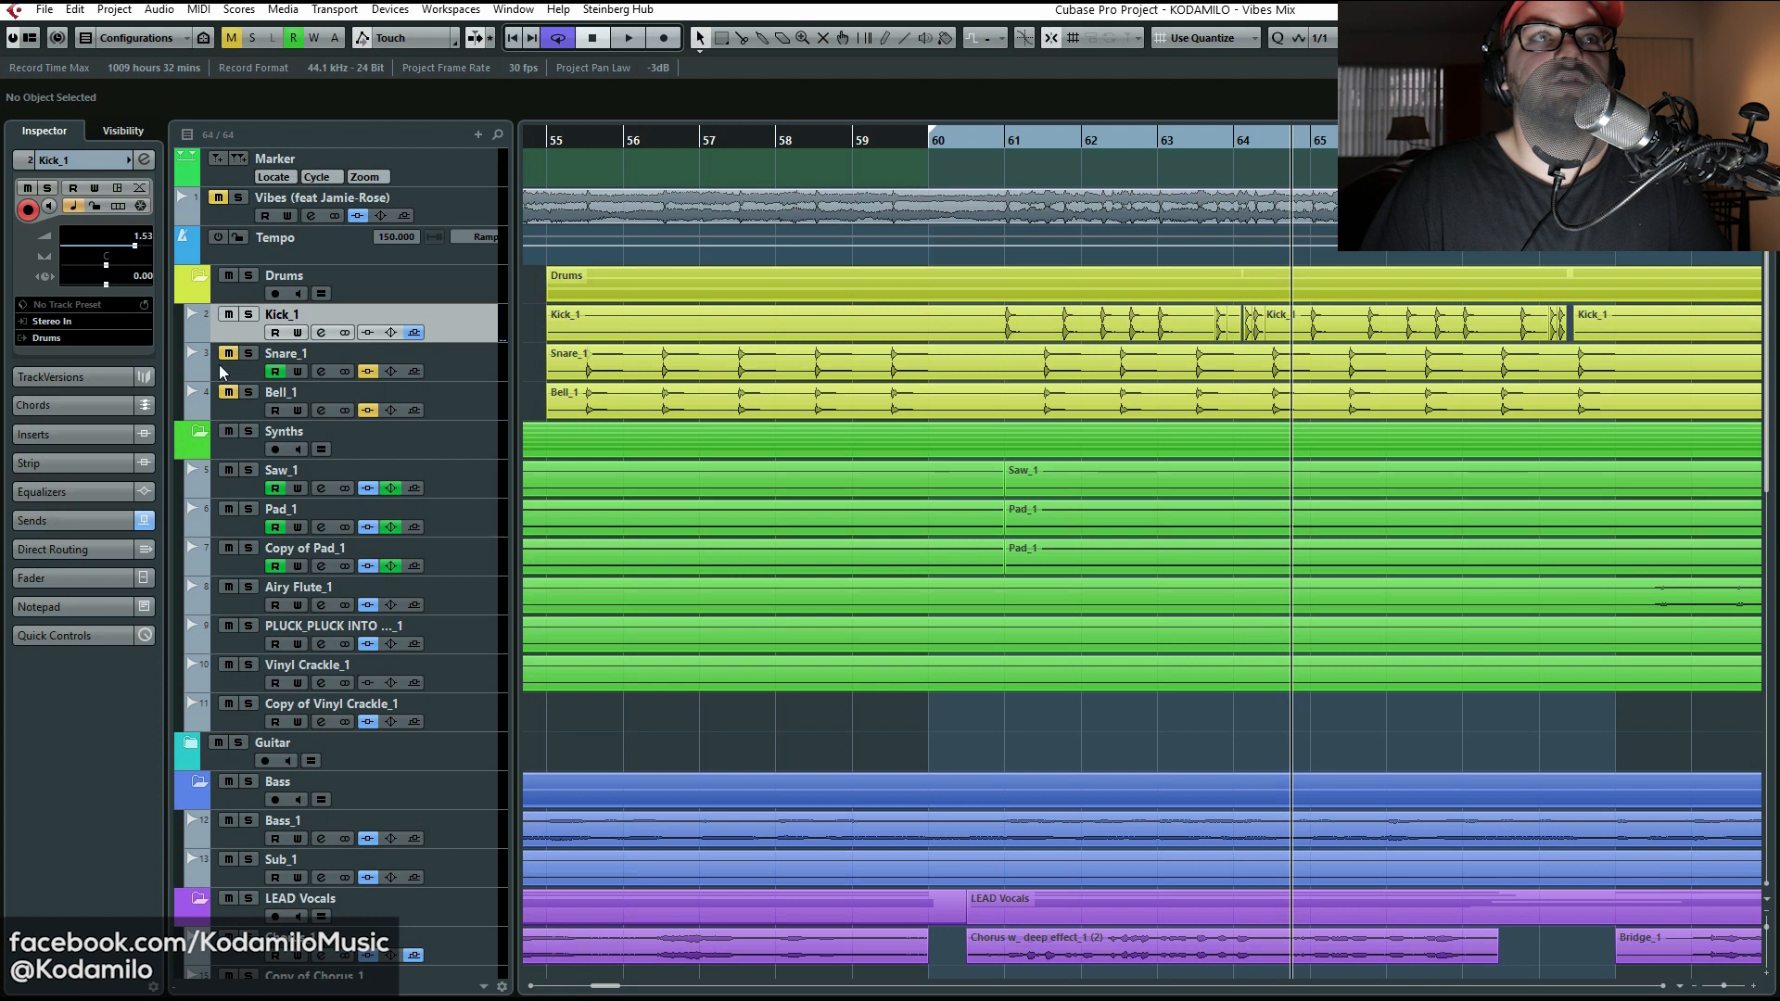
Step: Unmute and solo the Snare_1 track, and play it with its inserts bypassed
left_click(495, 371)
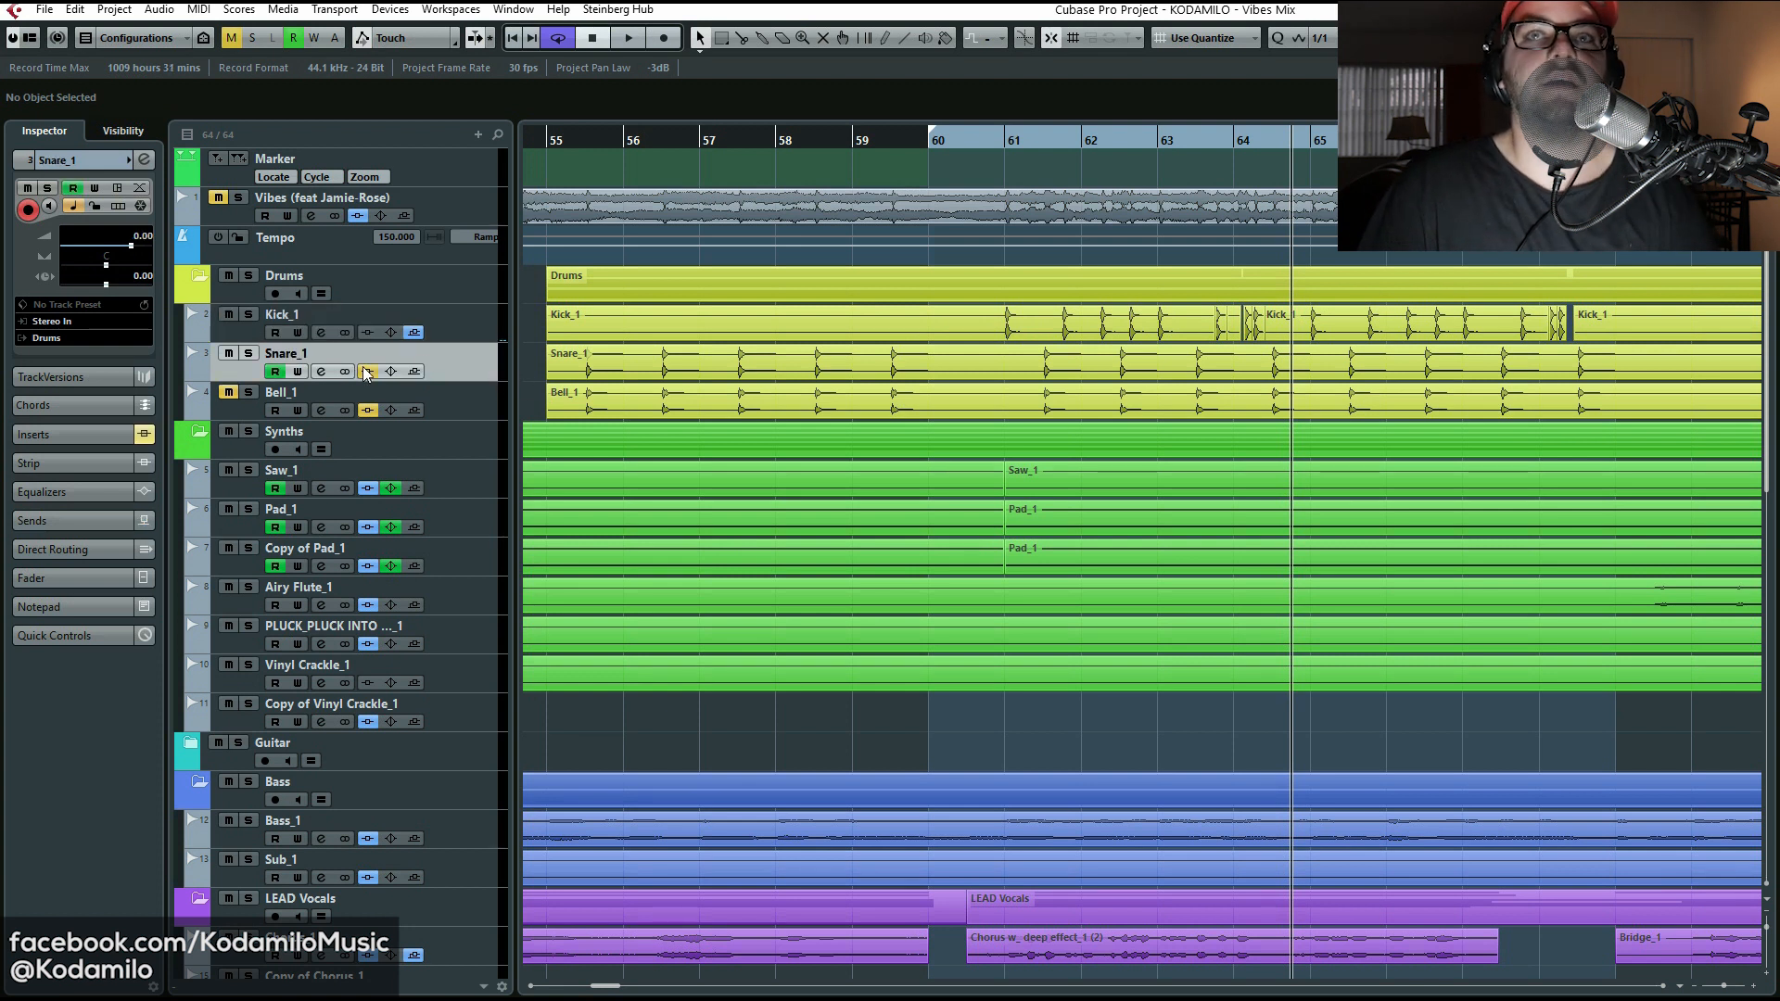
left_click(248, 353)
left_click(970, 151)
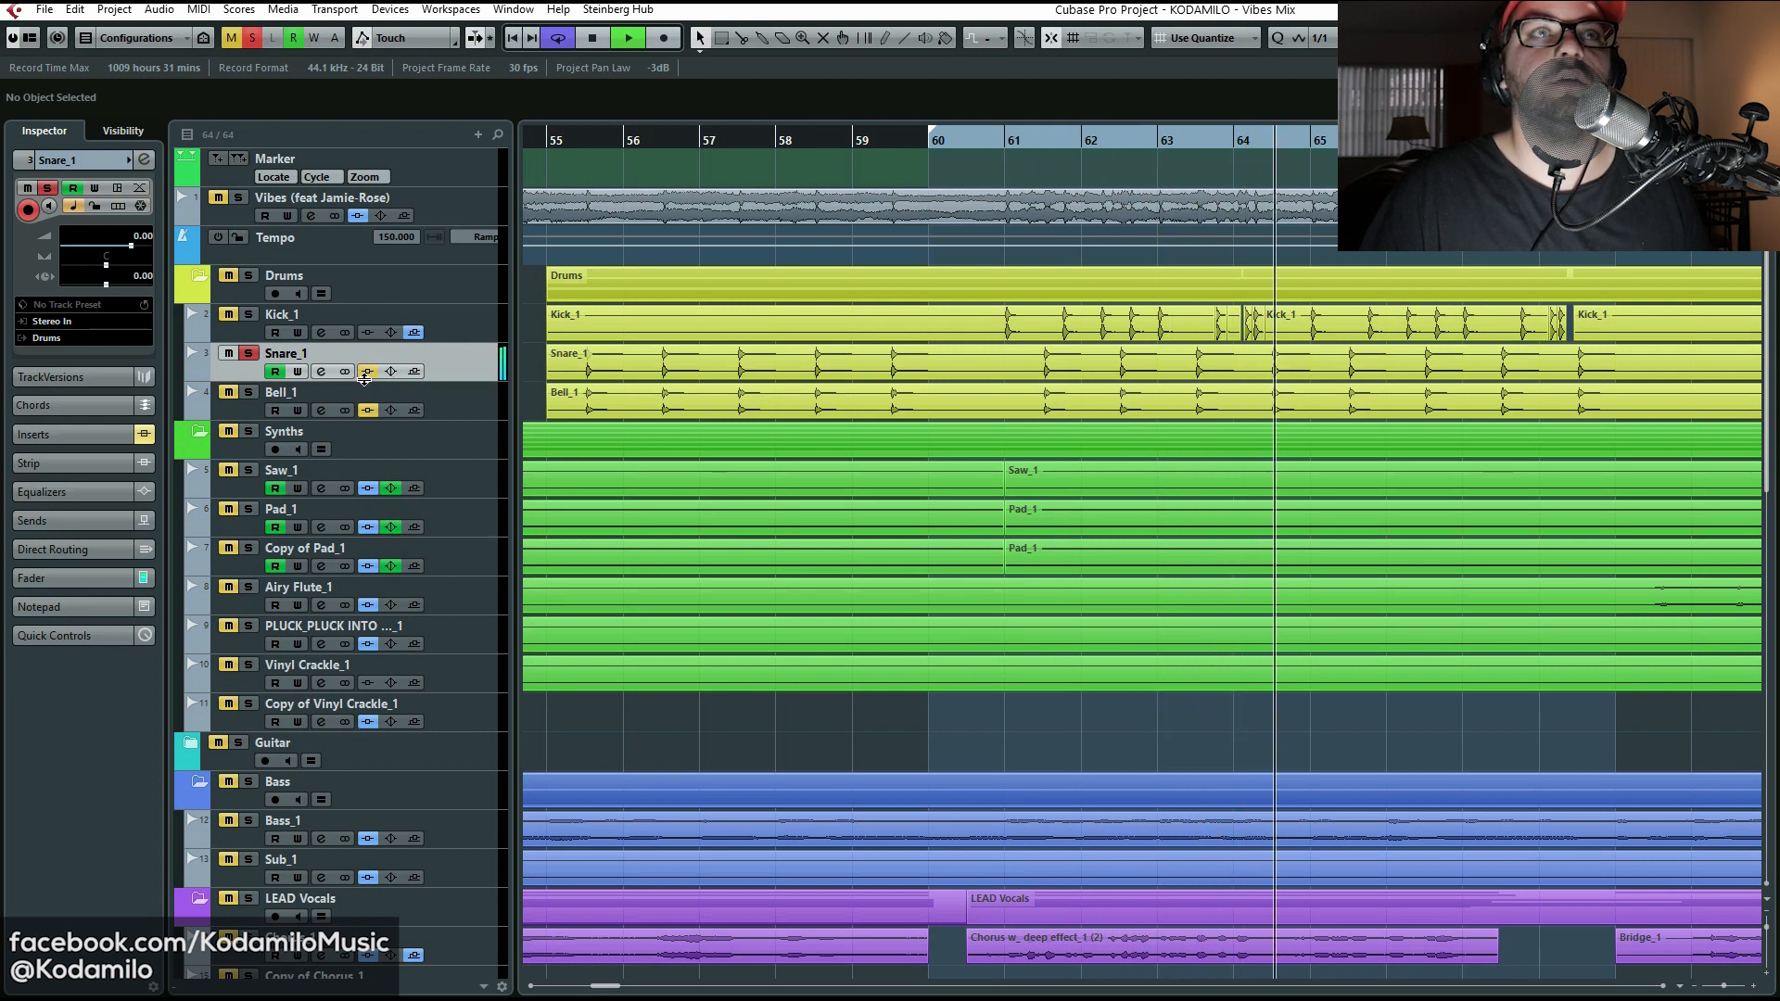
key("space")
Step: Open the Snare_1 channel settings, re-enable its inserts, and audition the snare from bar 61 with the CamelCrusher insert open
left_click(319, 372)
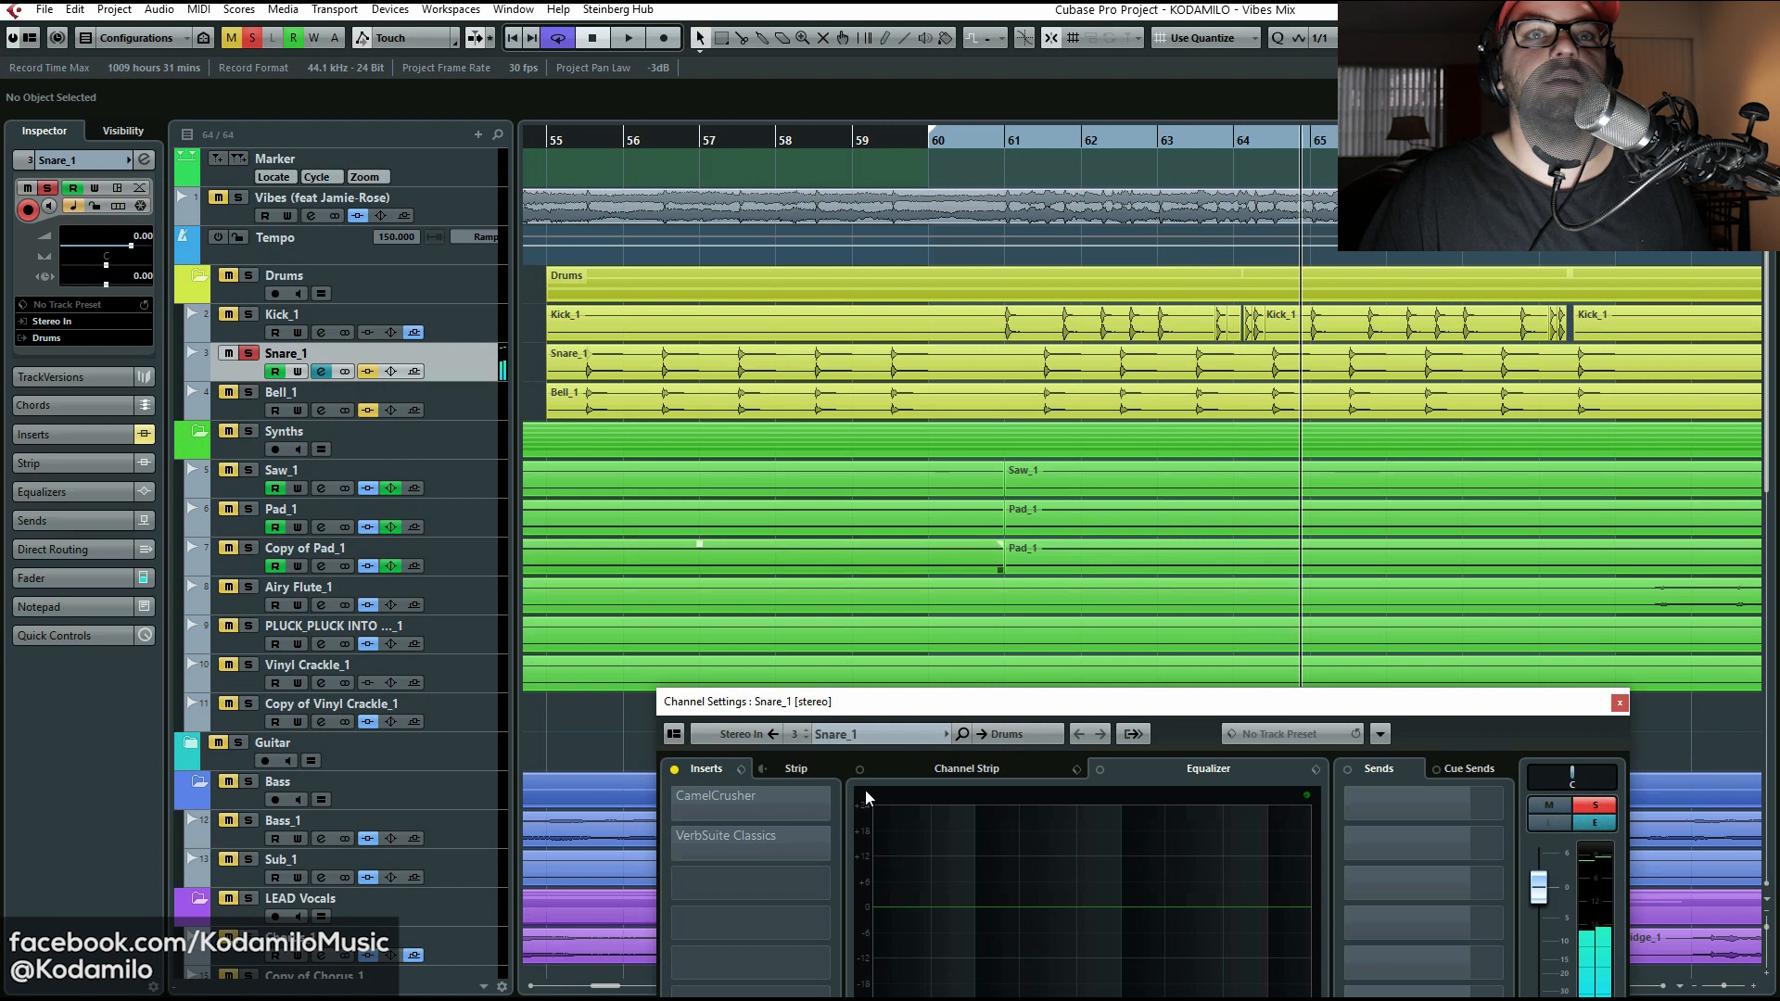
left_click(674, 769)
left_click(975, 159)
left_click(797, 791)
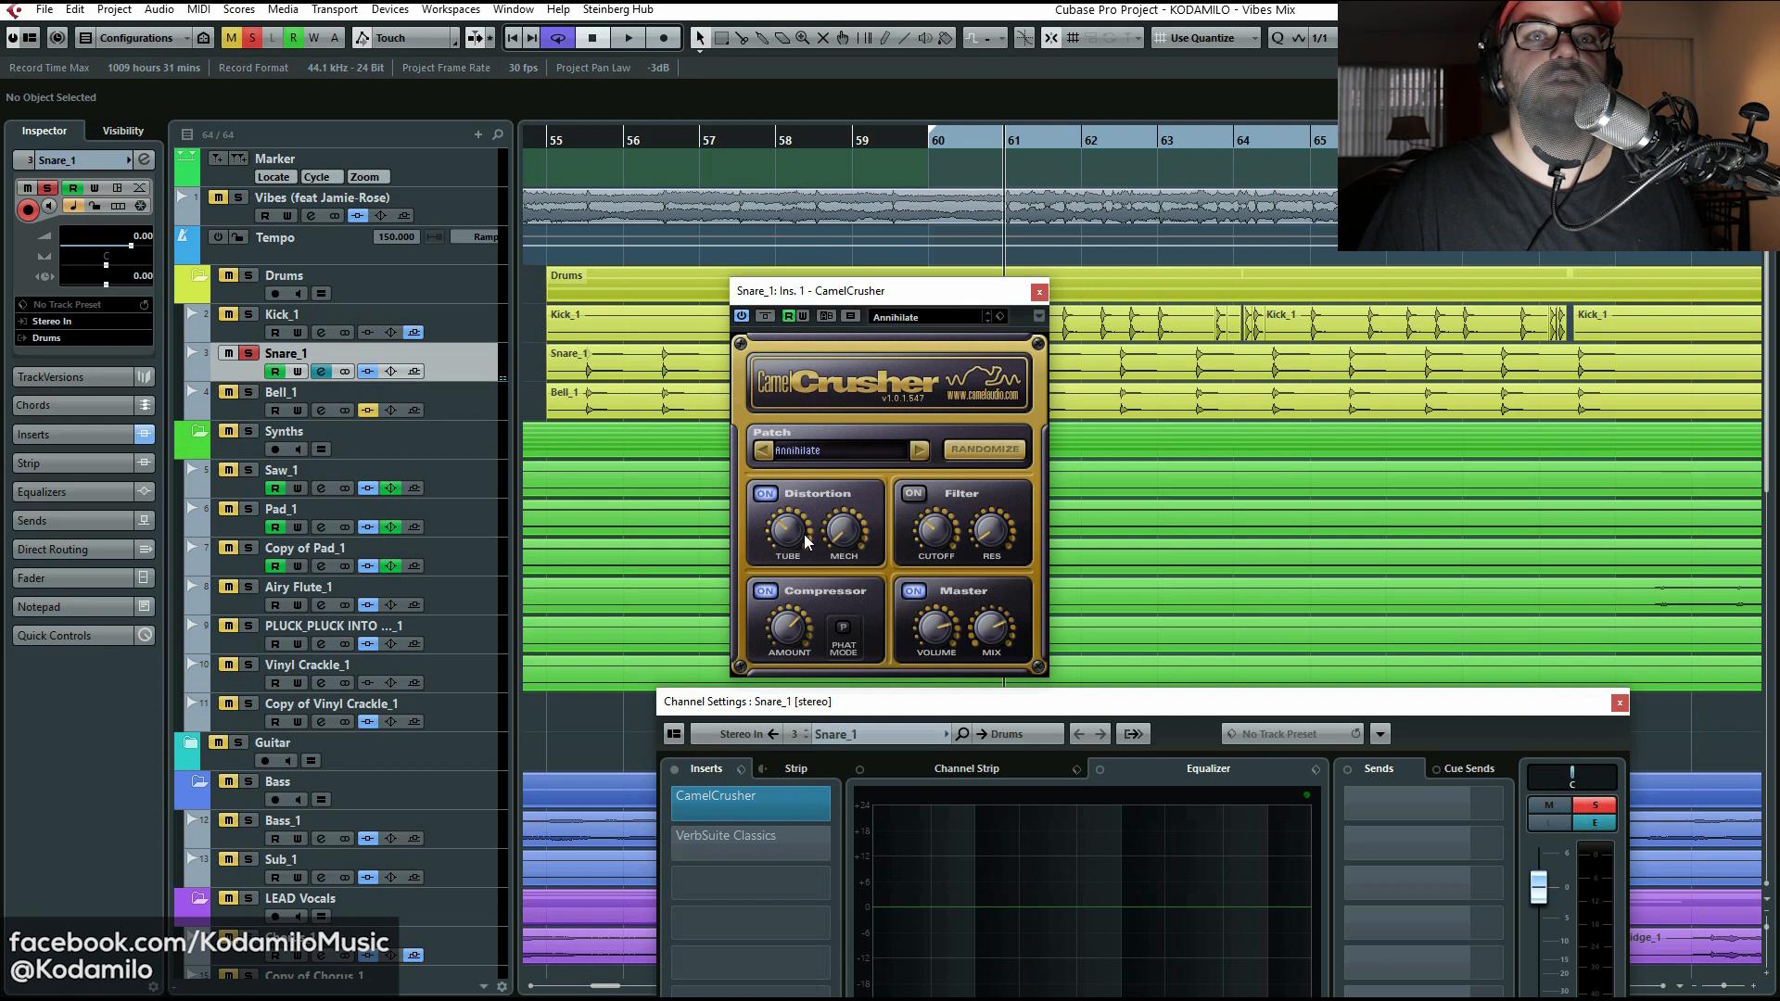
left_click_drag(871, 290, 747, 270)
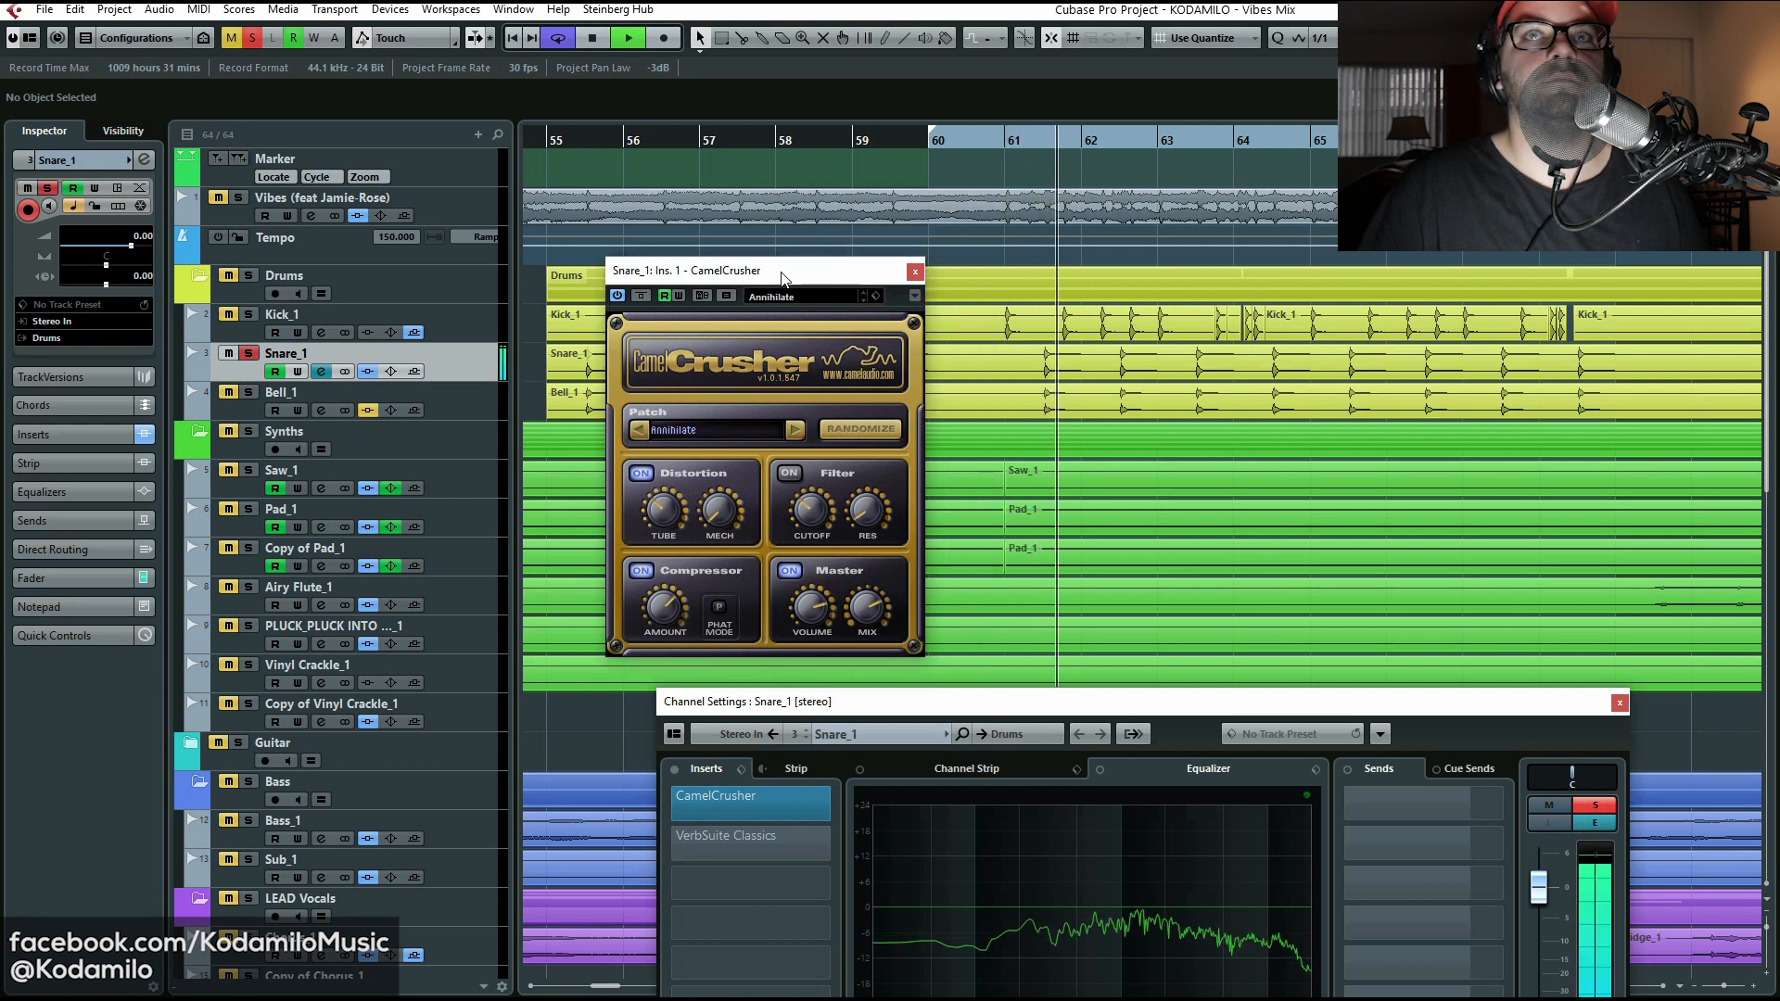
key("space")
Step: Open the VerbSuite Classics insert on Snare_1 and examine its reverb preset and dry/wet setting
left_click(690, 851)
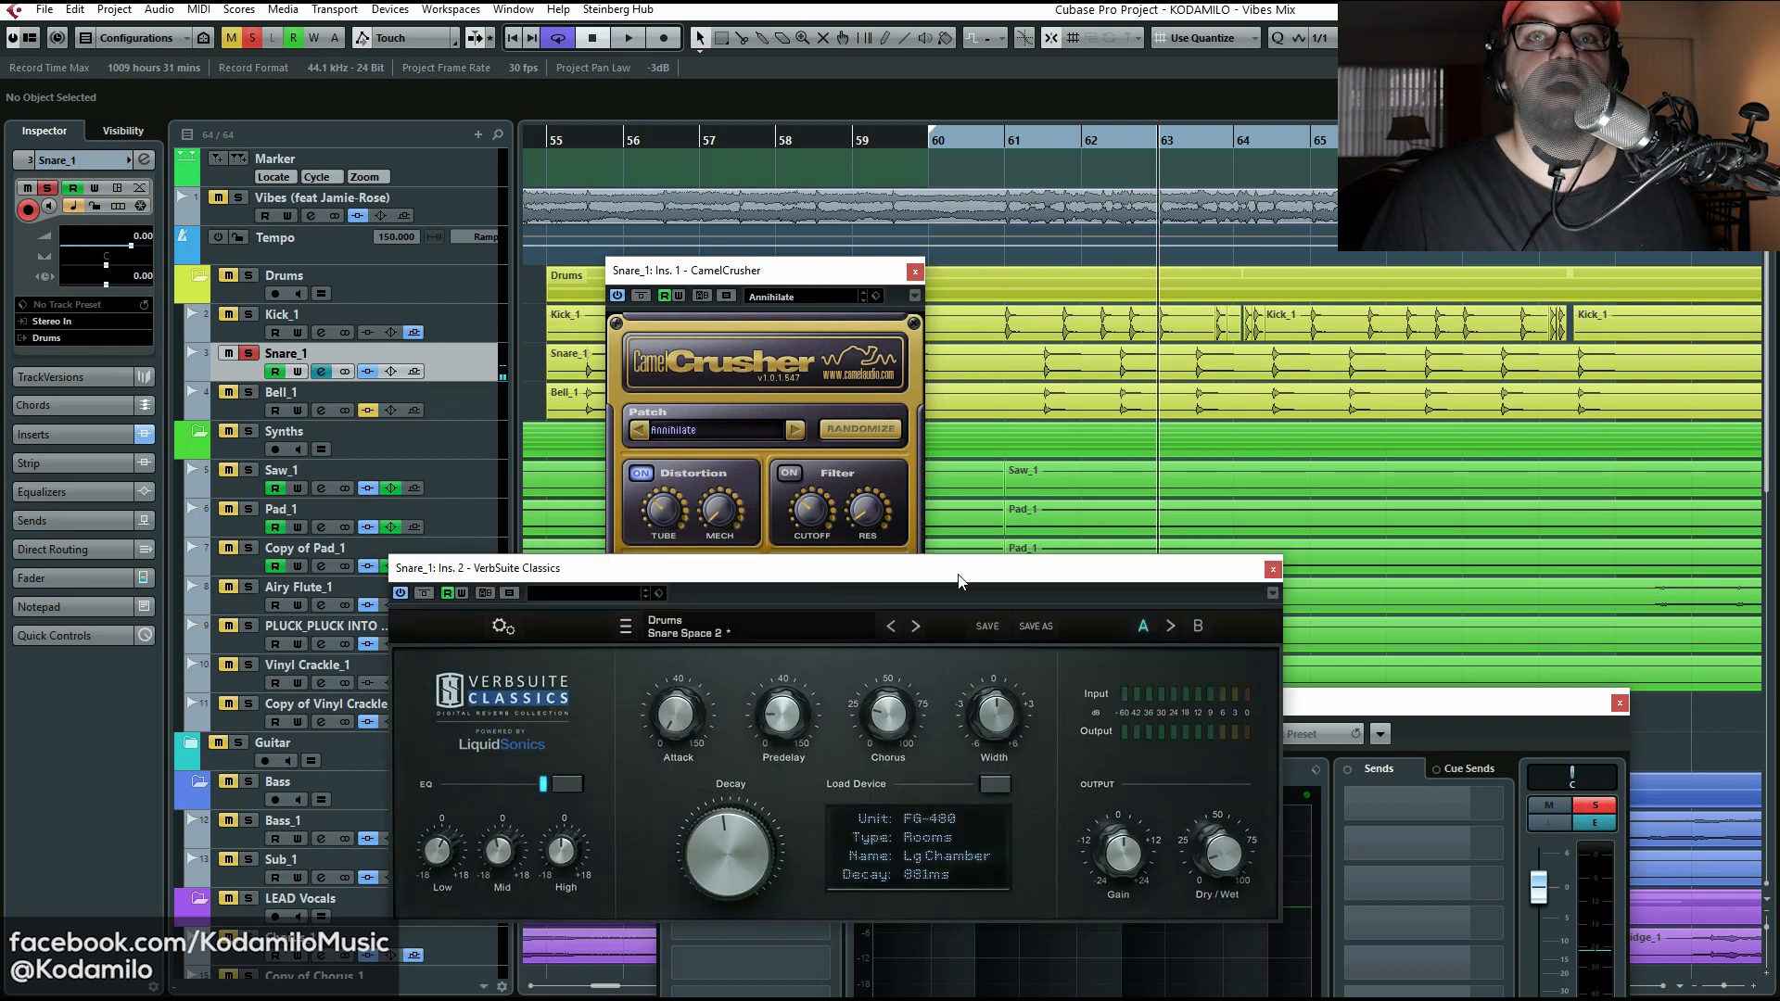
left_click_drag(958, 581, 949, 330)
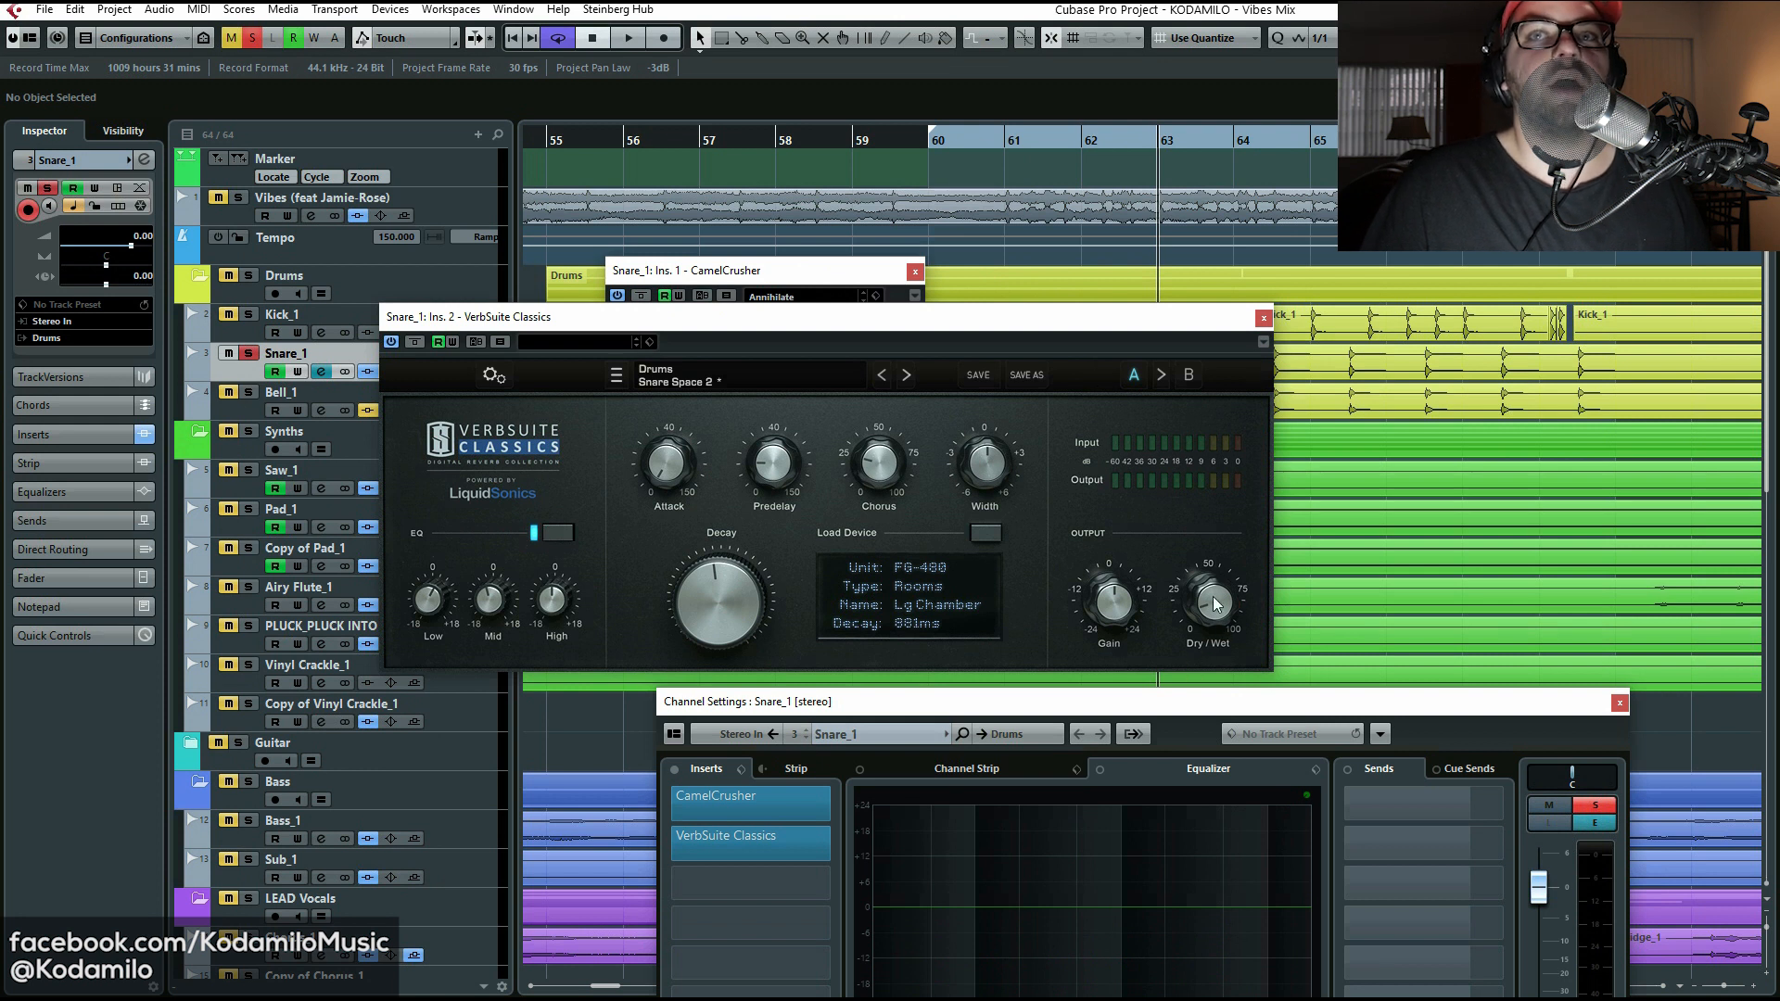
mouse_move(1398, 836)
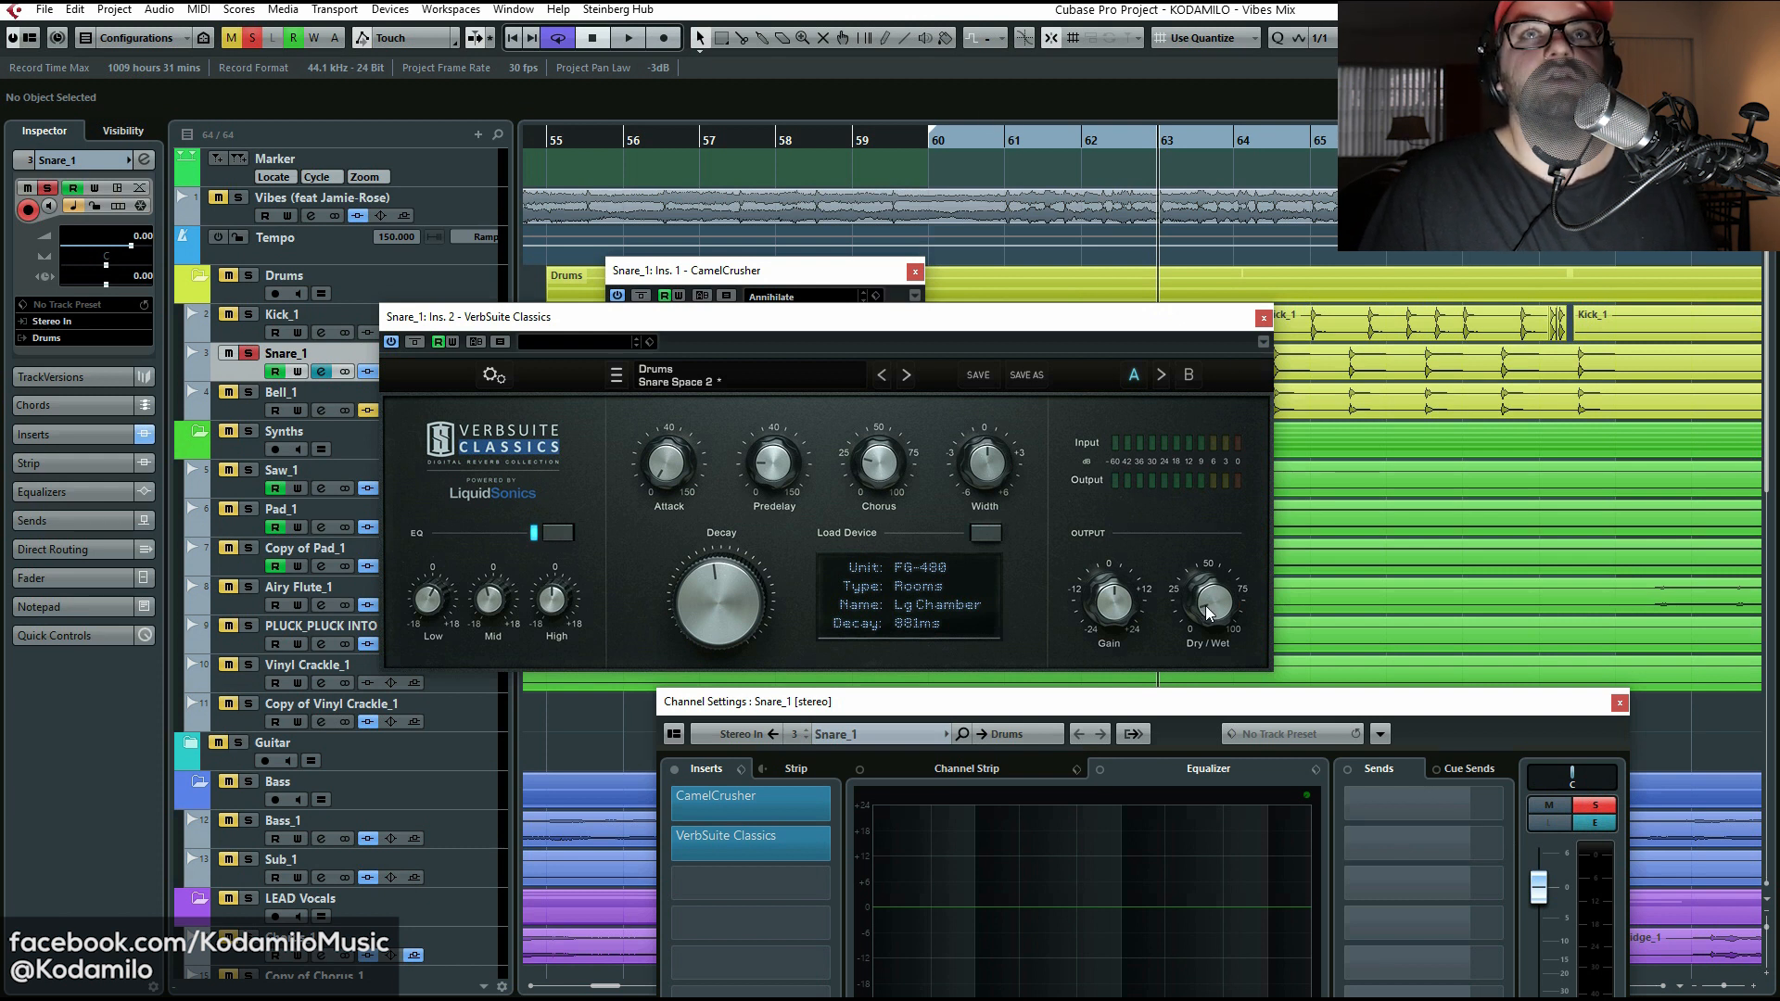
Step: Close CamelCrusher and play the soloed snare from bar 60 while watching the VerbSuite Classics reverb
left_click(929, 141)
left_click(915, 272)
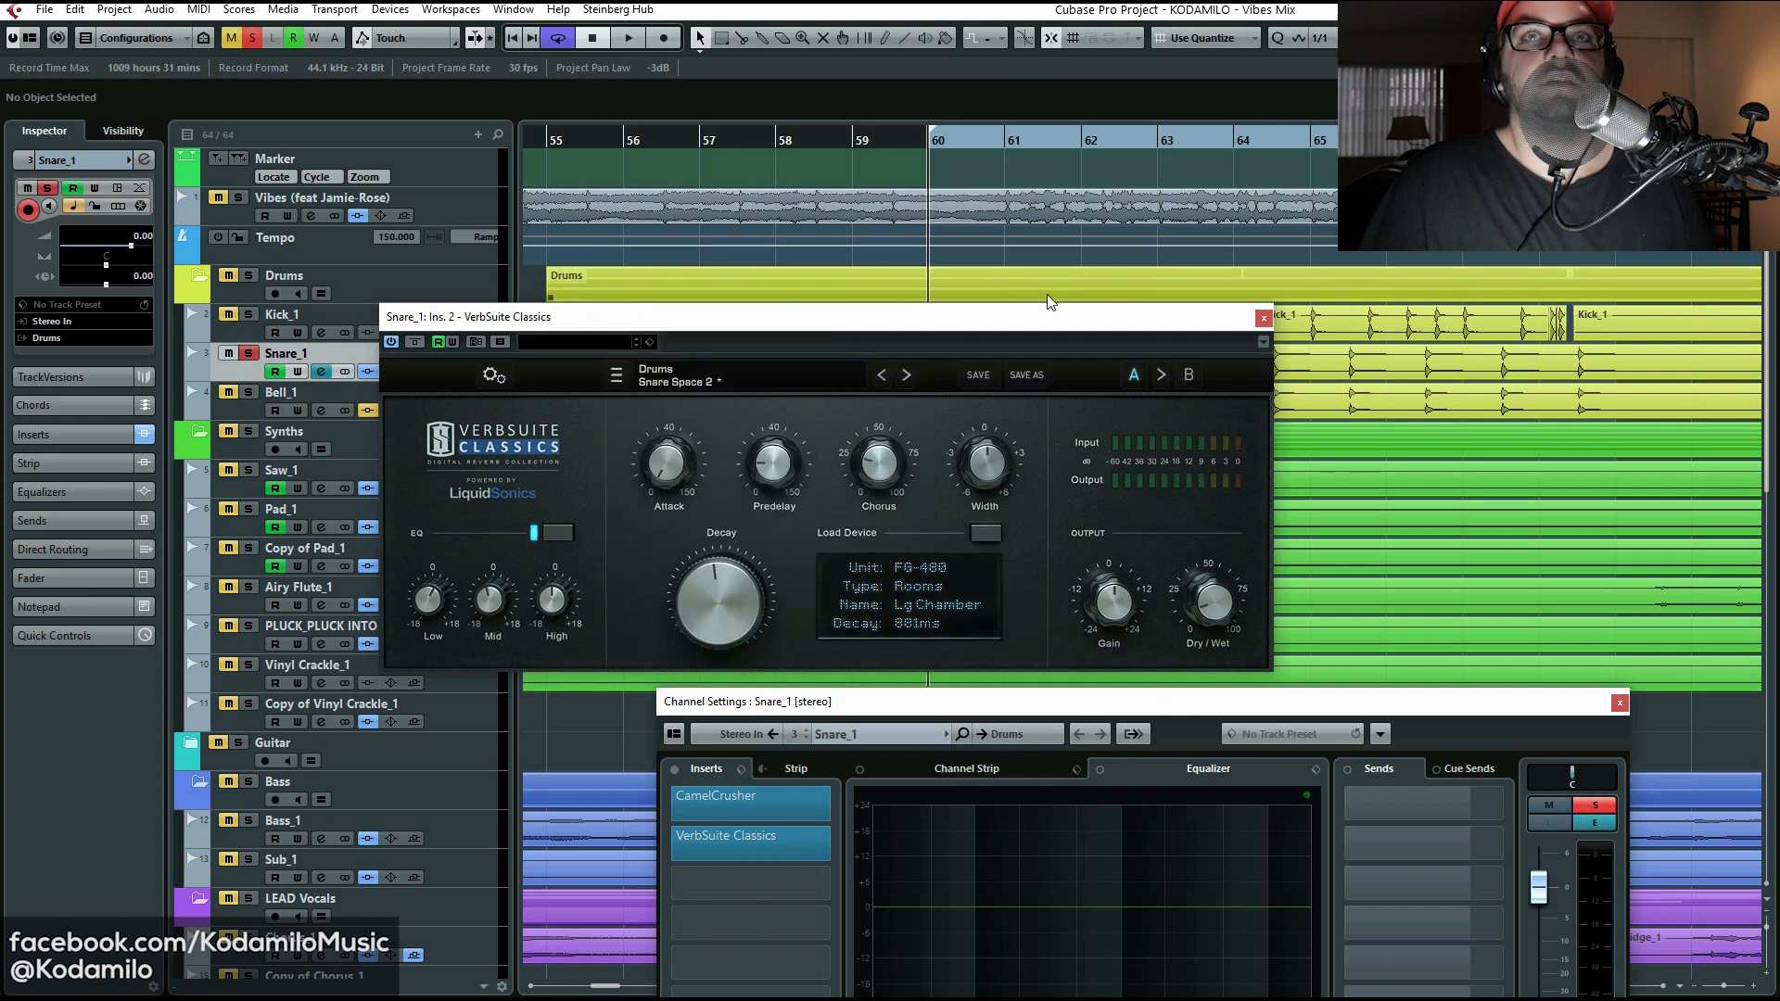
key("space")
left_click_drag(1101, 305, 1014, 431)
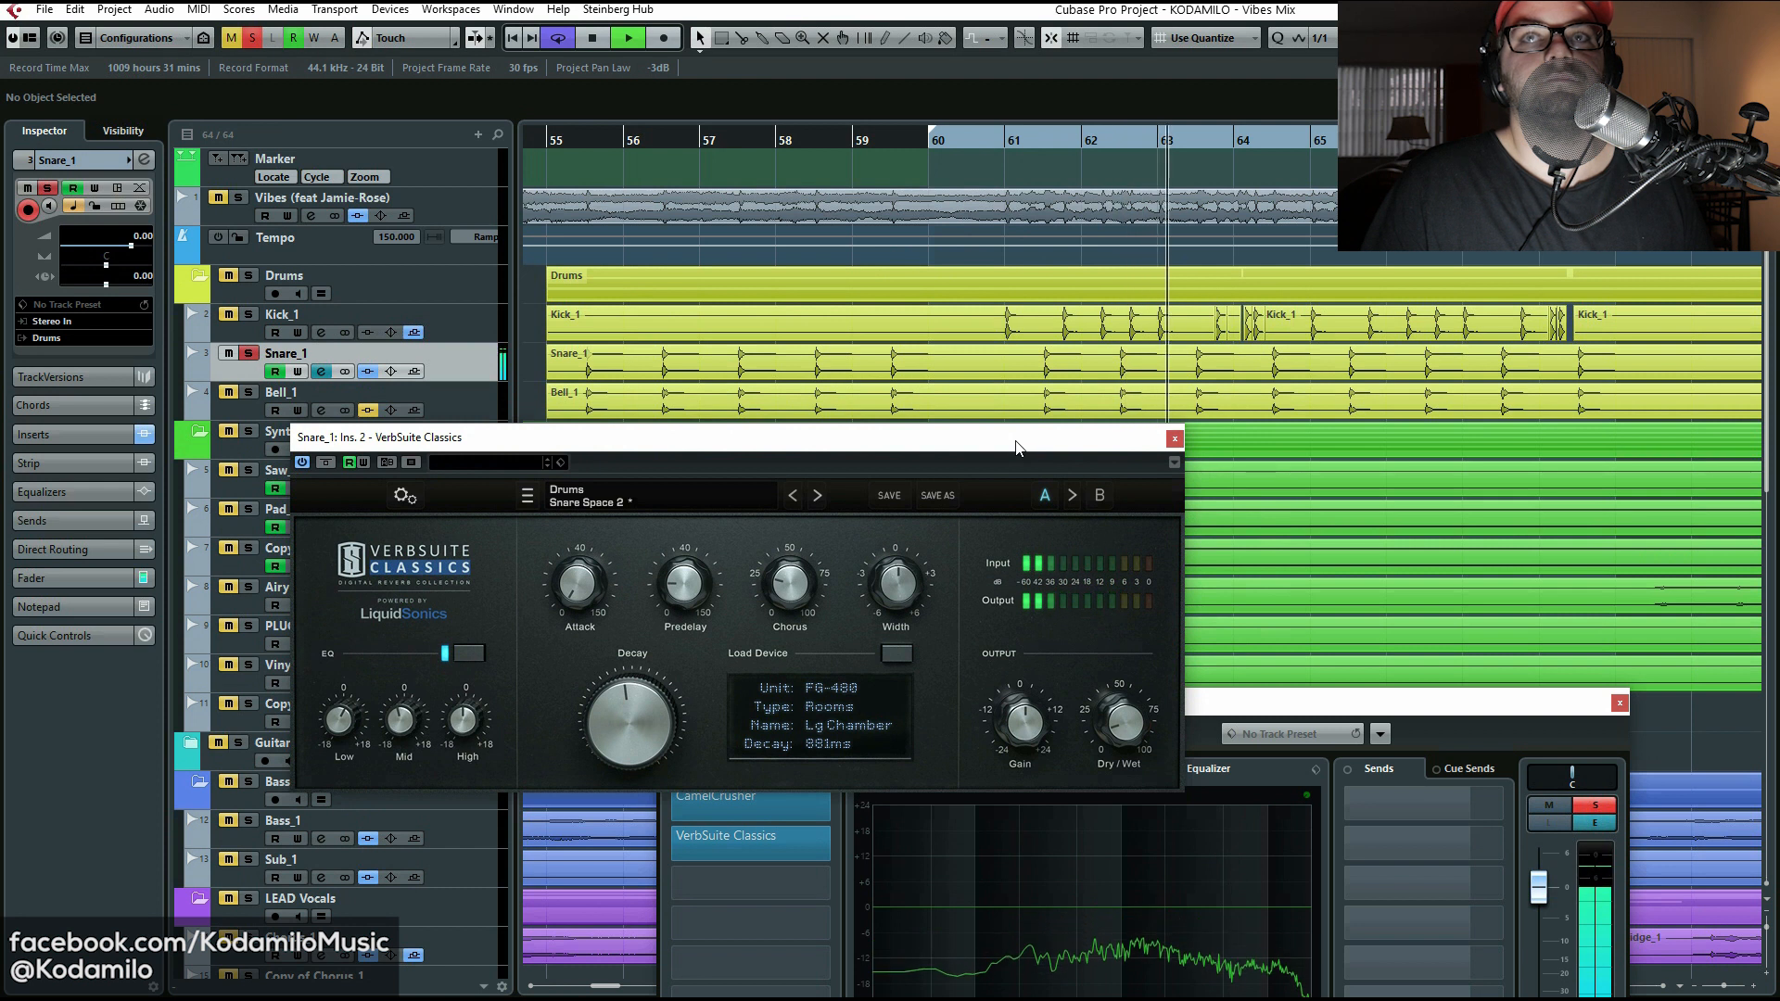
key("space")
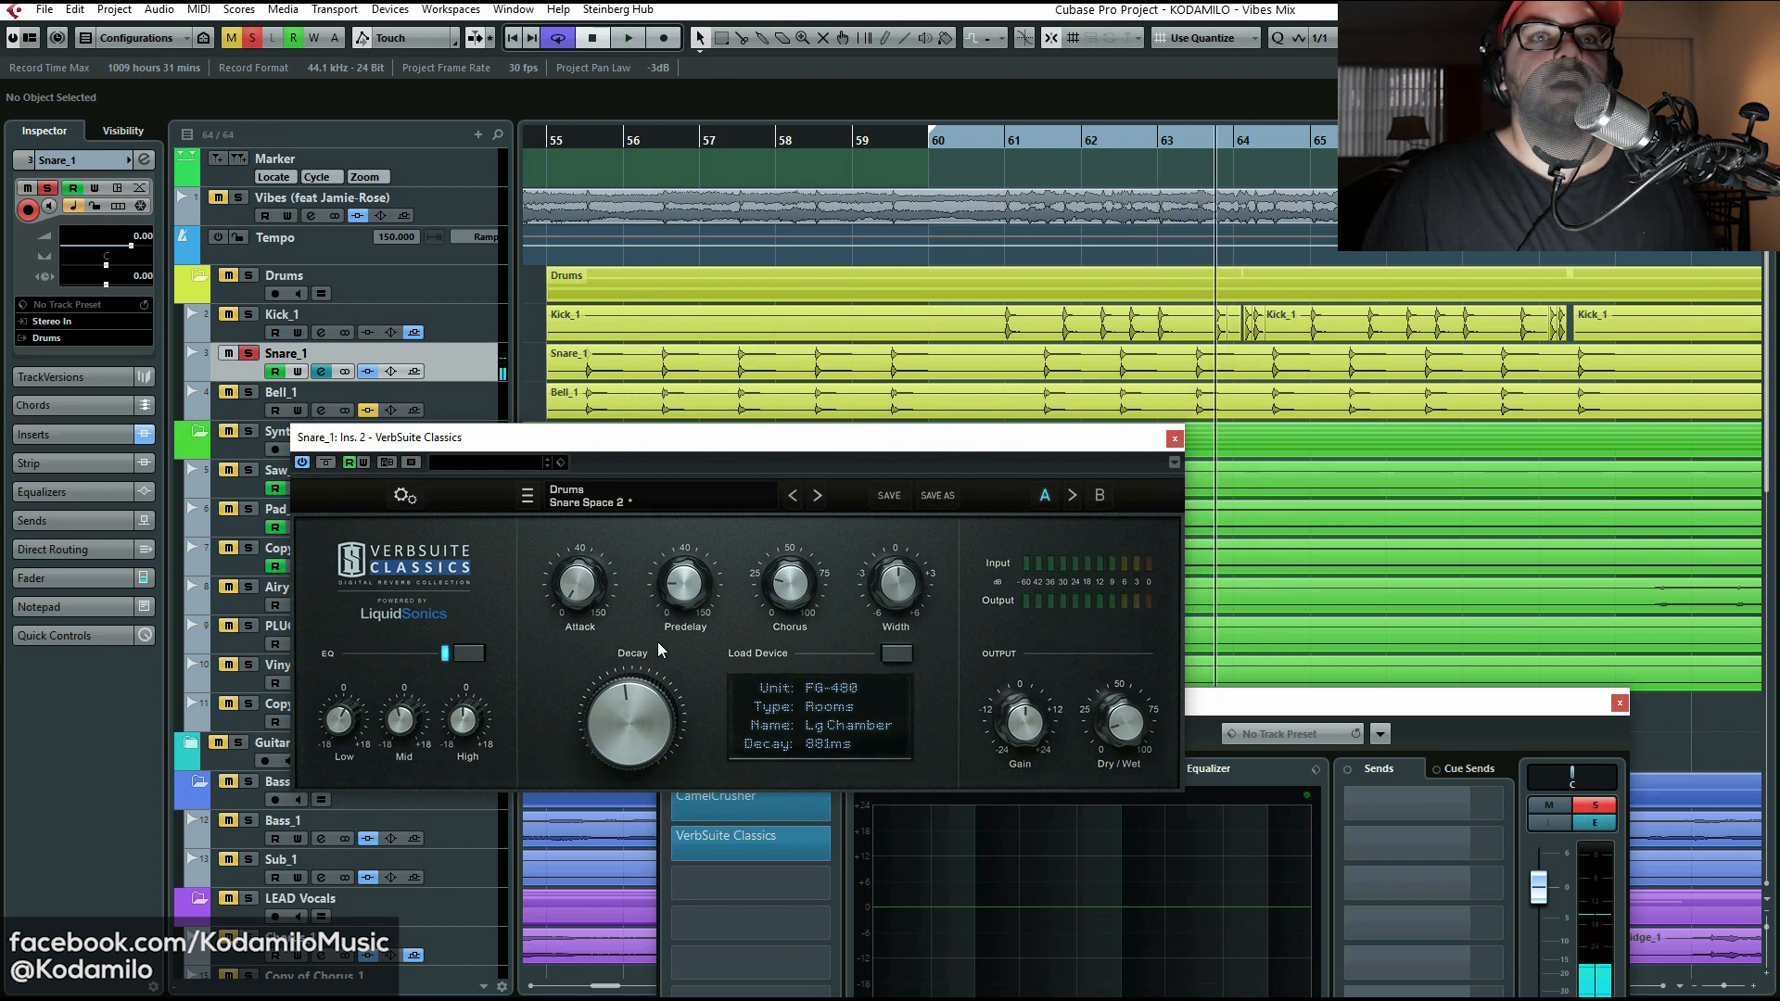
Step: Unsolo Snare_1 and play the mix, bypassing and re-enabling the snare's inserts to compare the sound
left_click(248, 357)
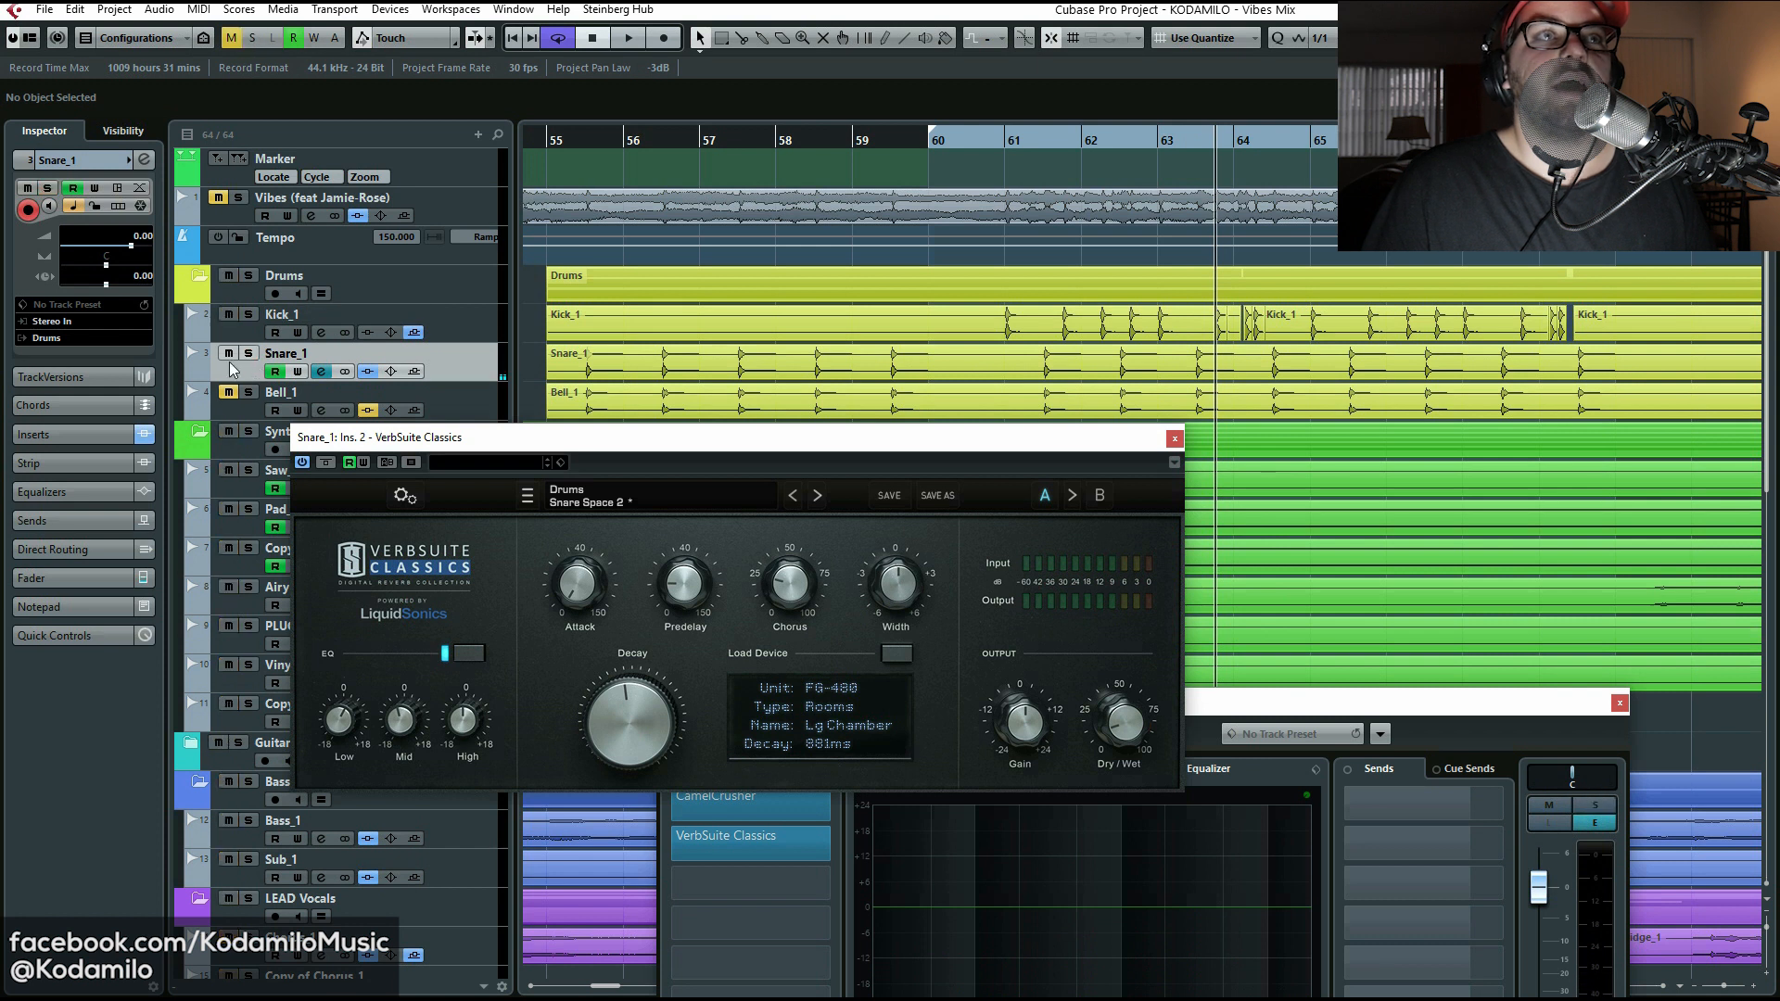
key("space")
left_click(365, 373)
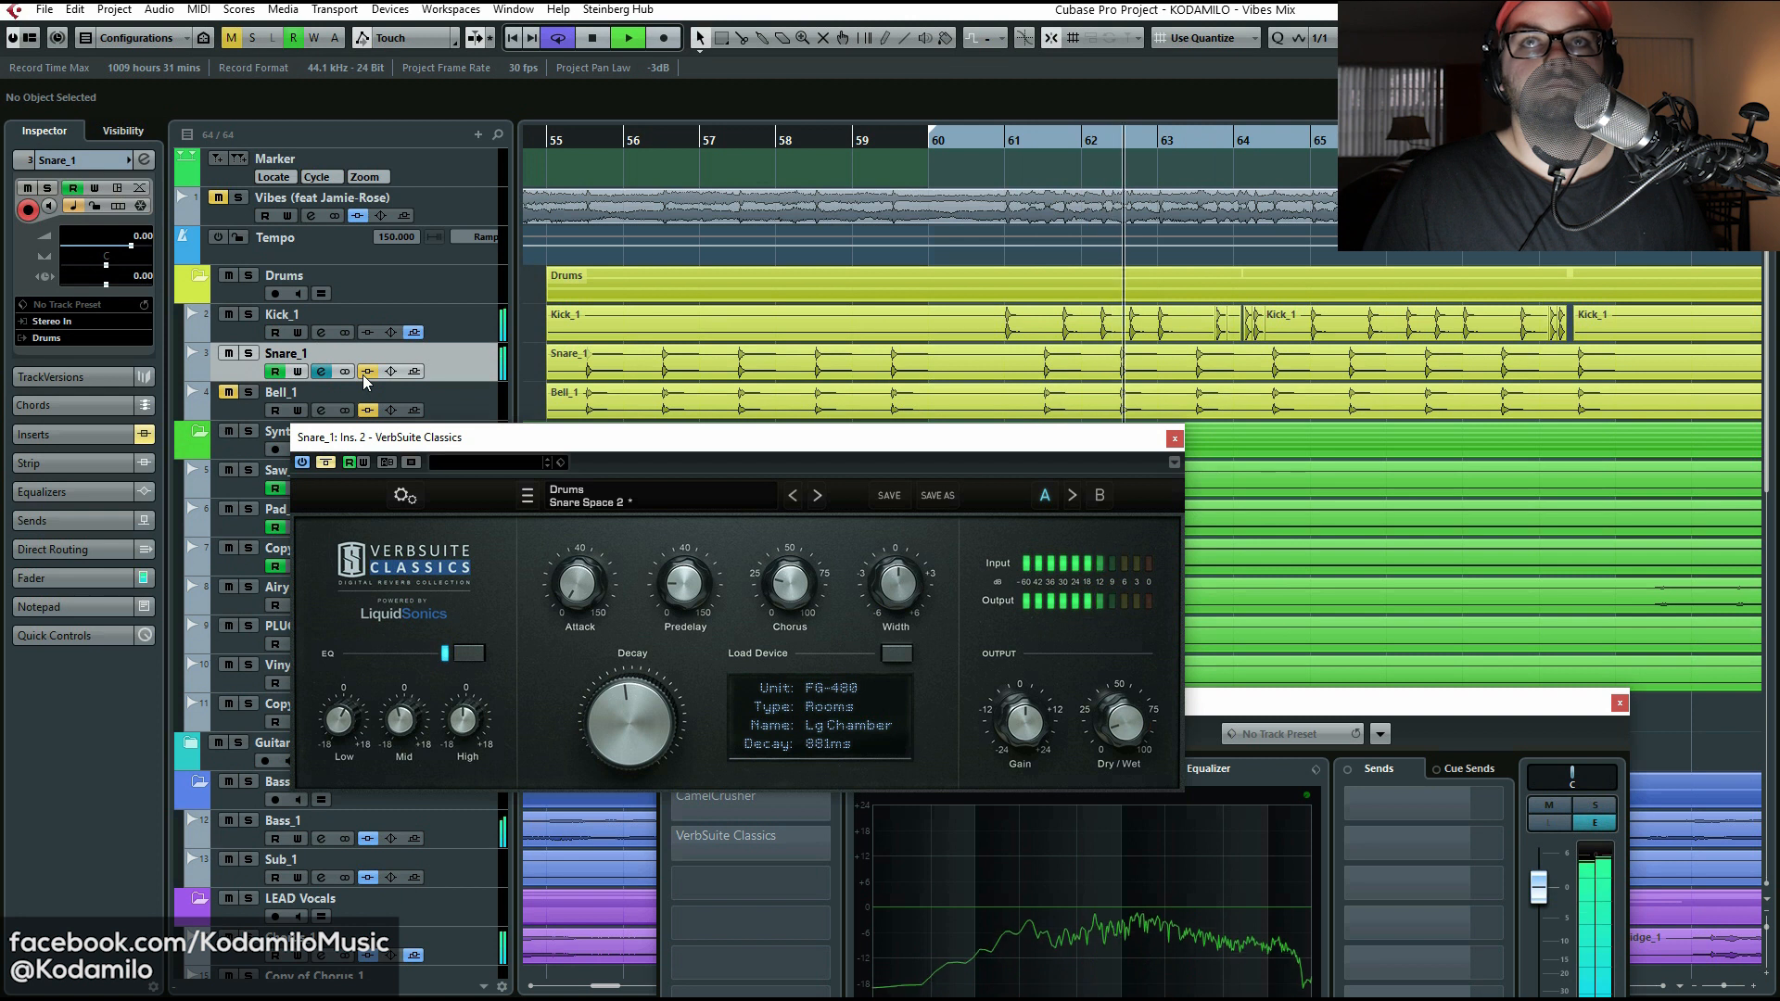
left_click(365, 373)
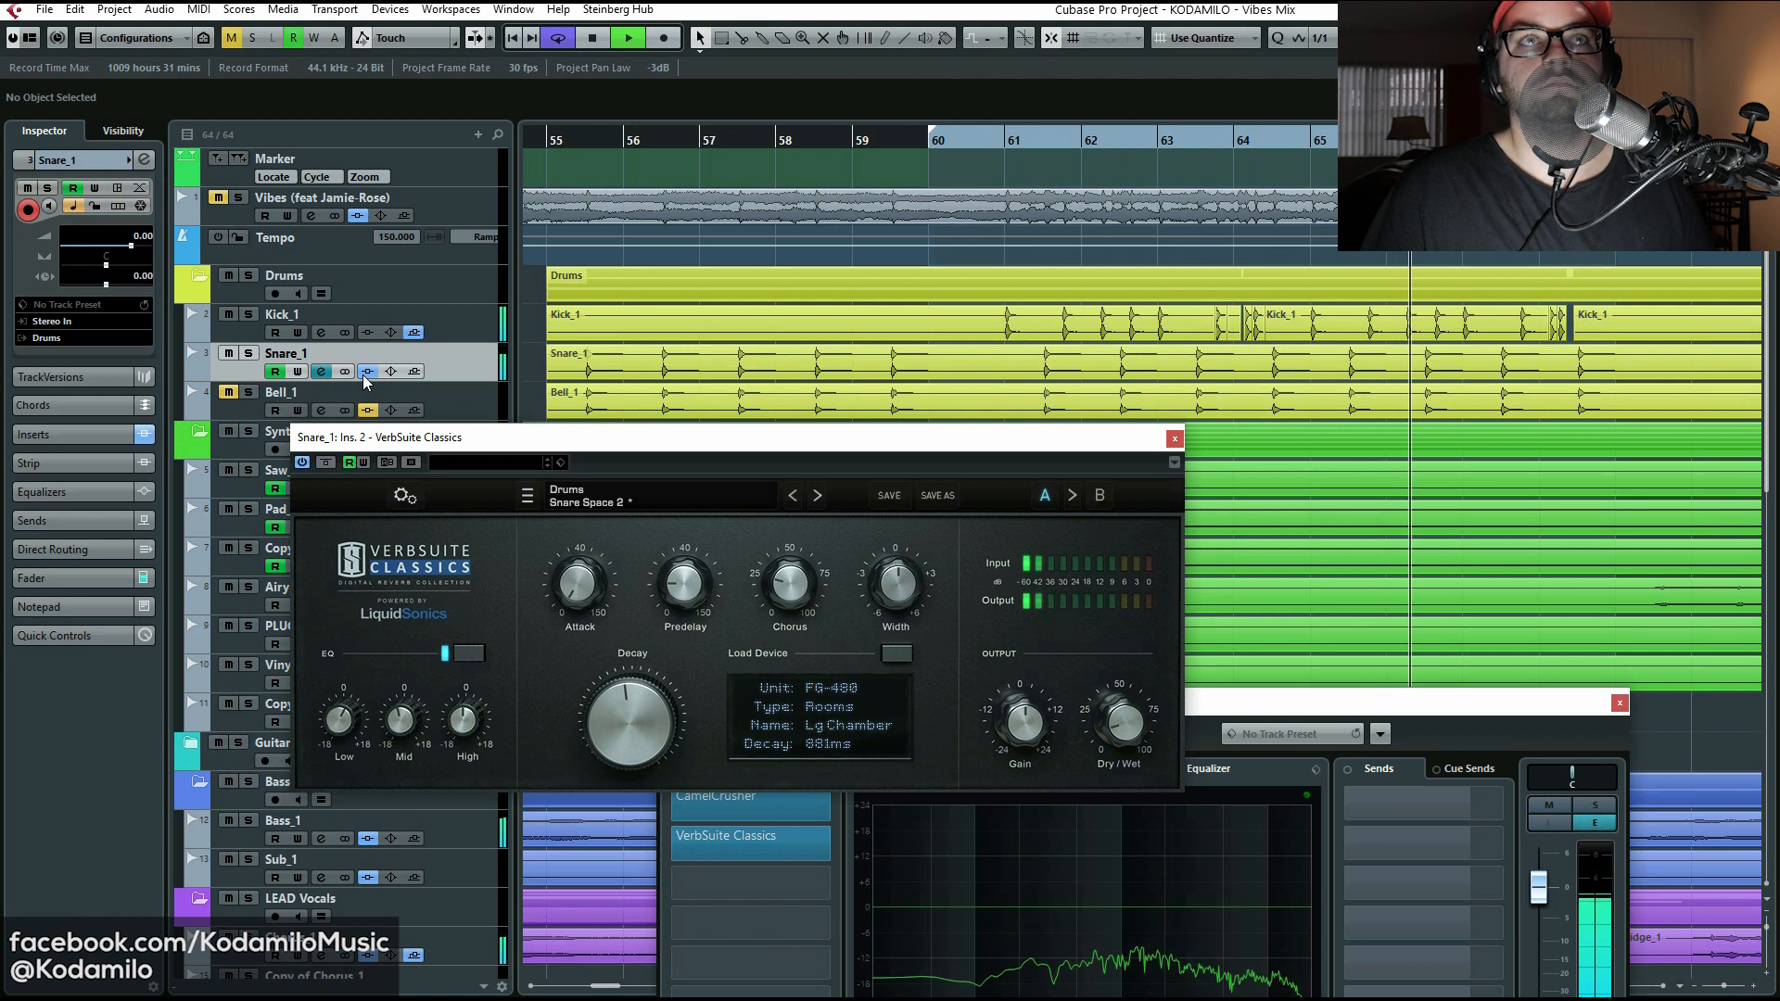
Step: Select Kick_1, stop playback with the playhead returned to bar 60, and close the snare's VerbSuite Classics window
left_click(499, 322)
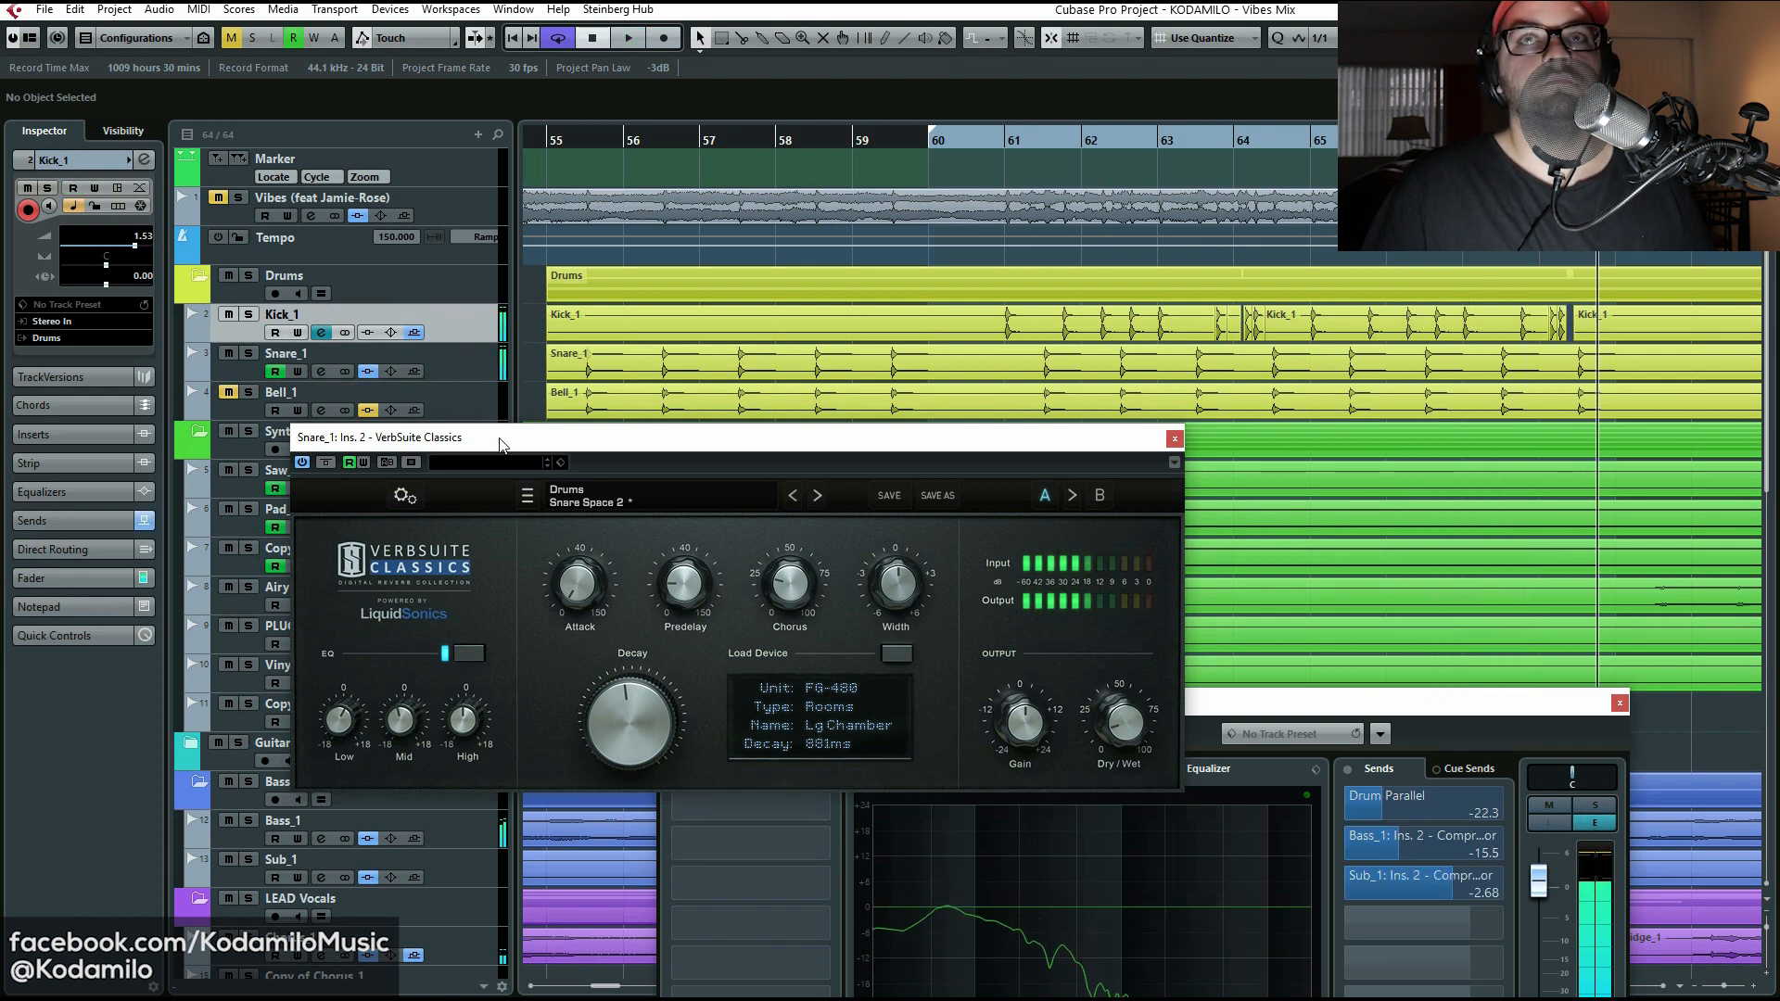
key("space")
left_click(965, 140)
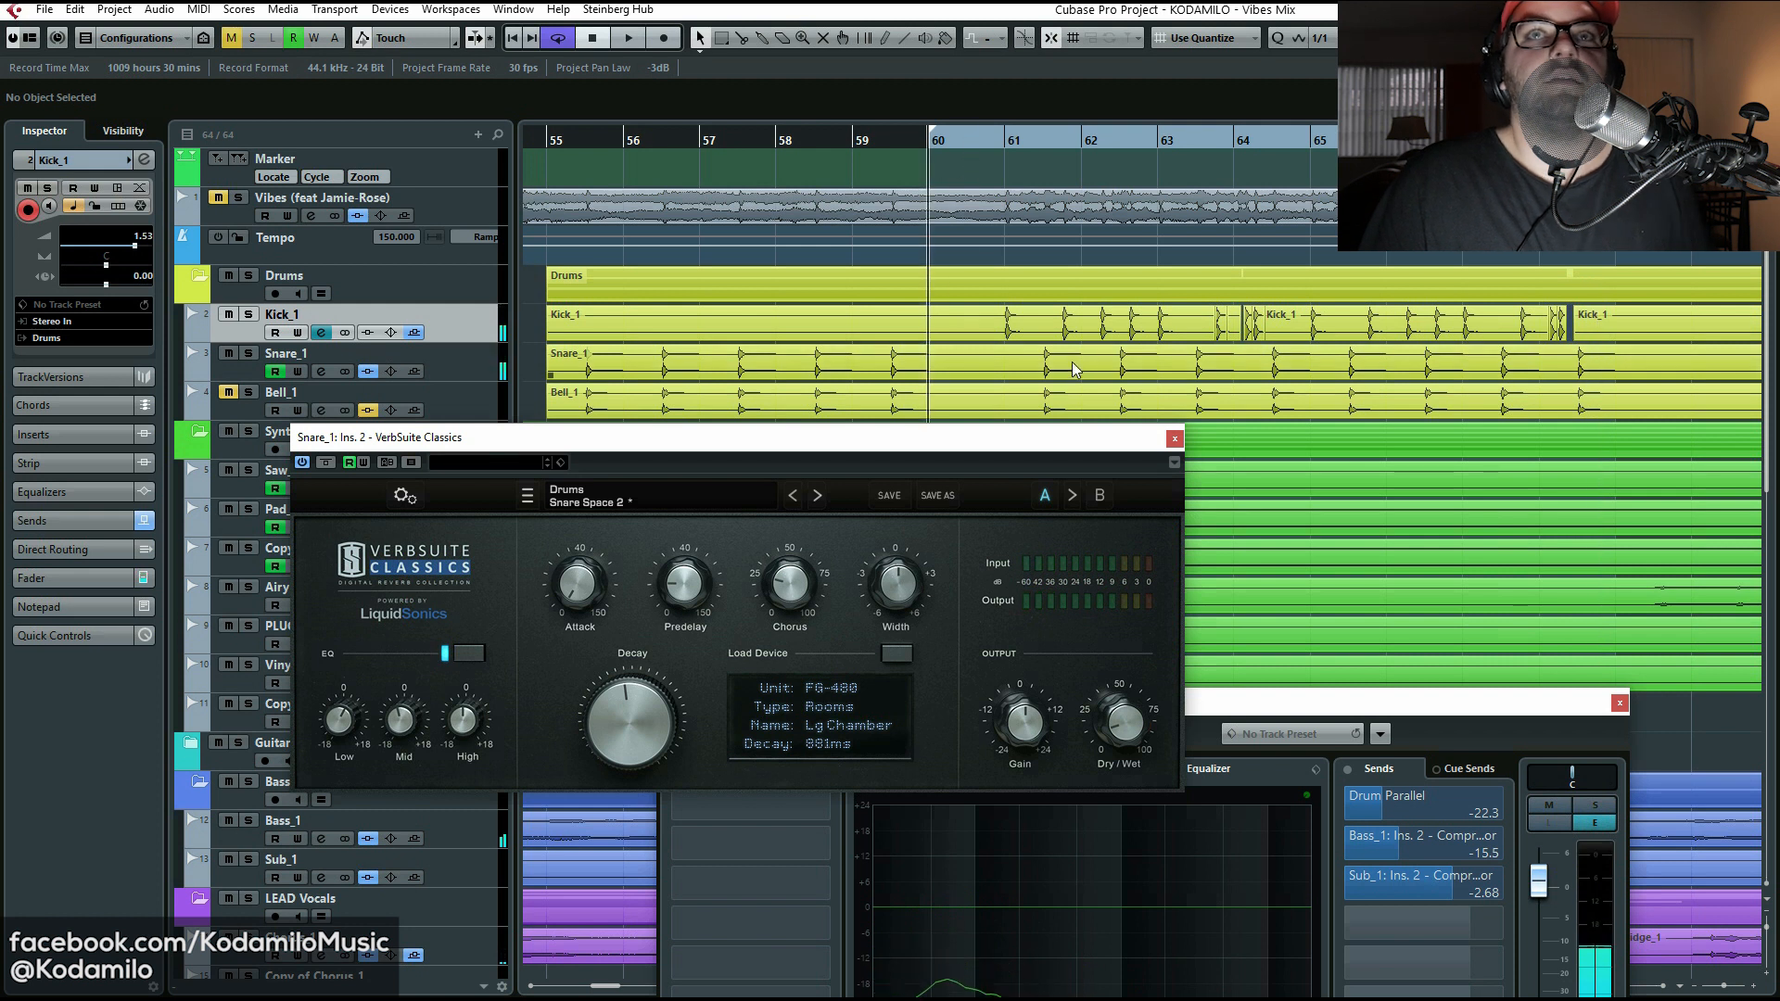
left_click(1174, 438)
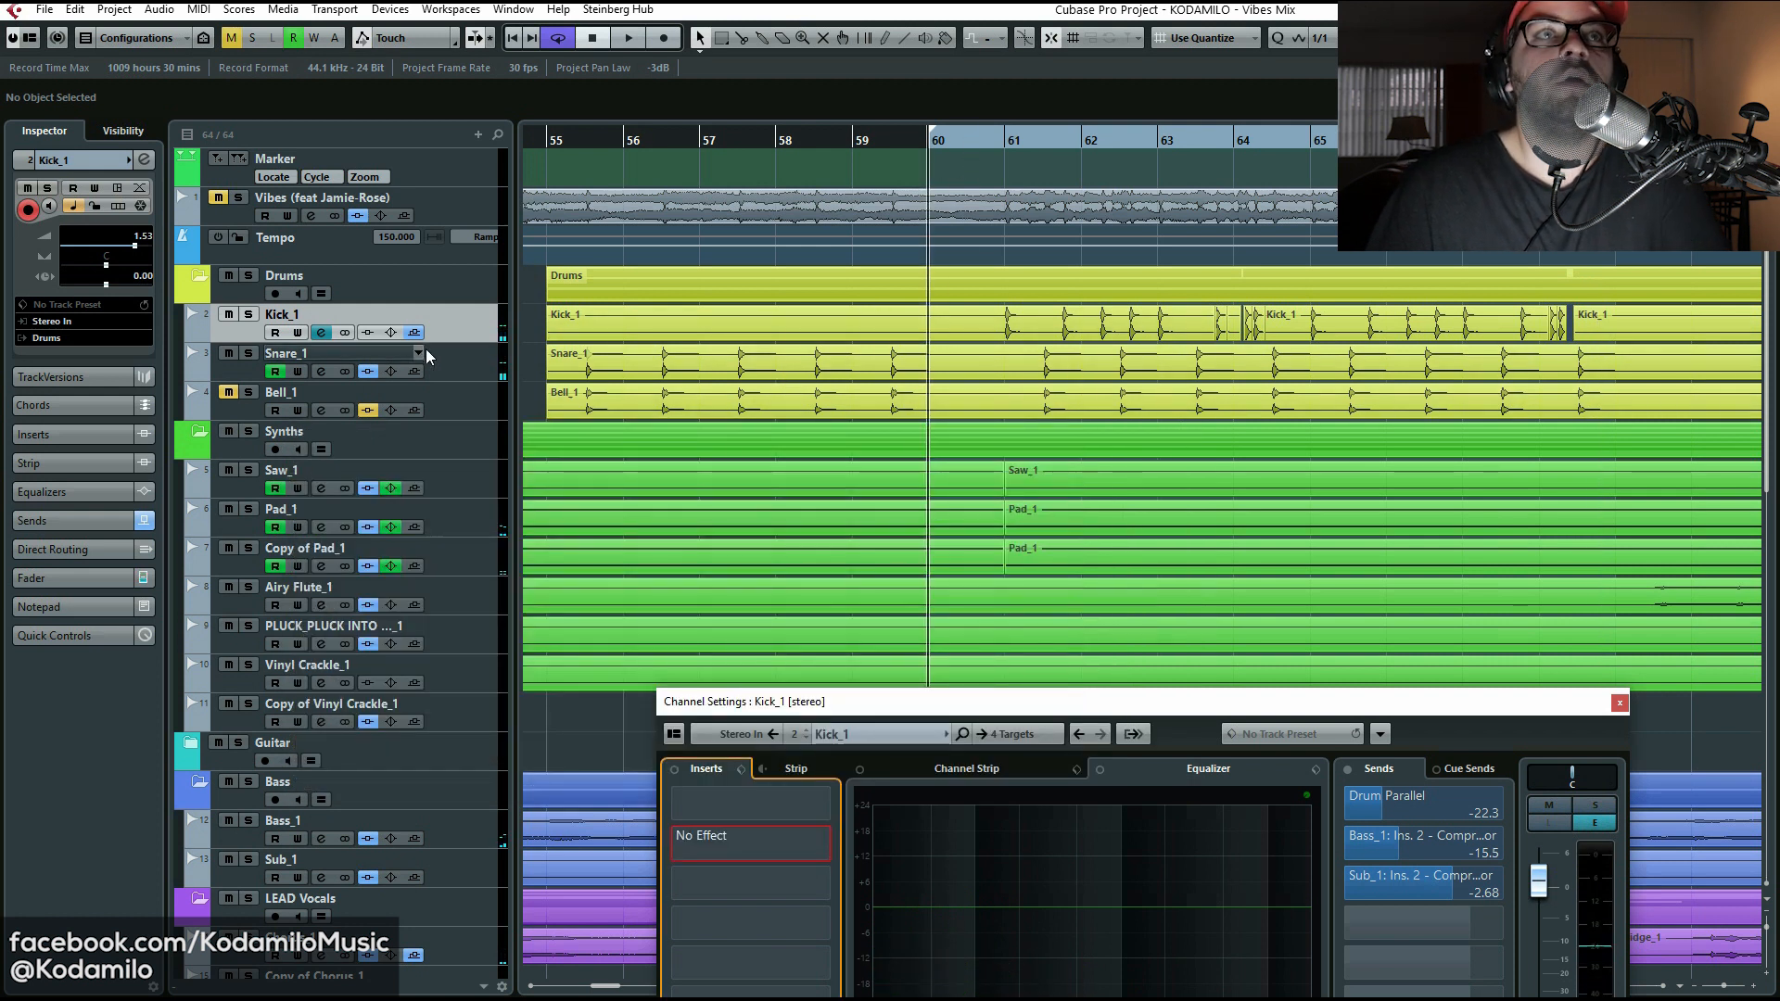
Step: Select Snare_1 again and review its CamelCrusher and VerbSuite Classics inserts in the channel settings
left_click(465, 370)
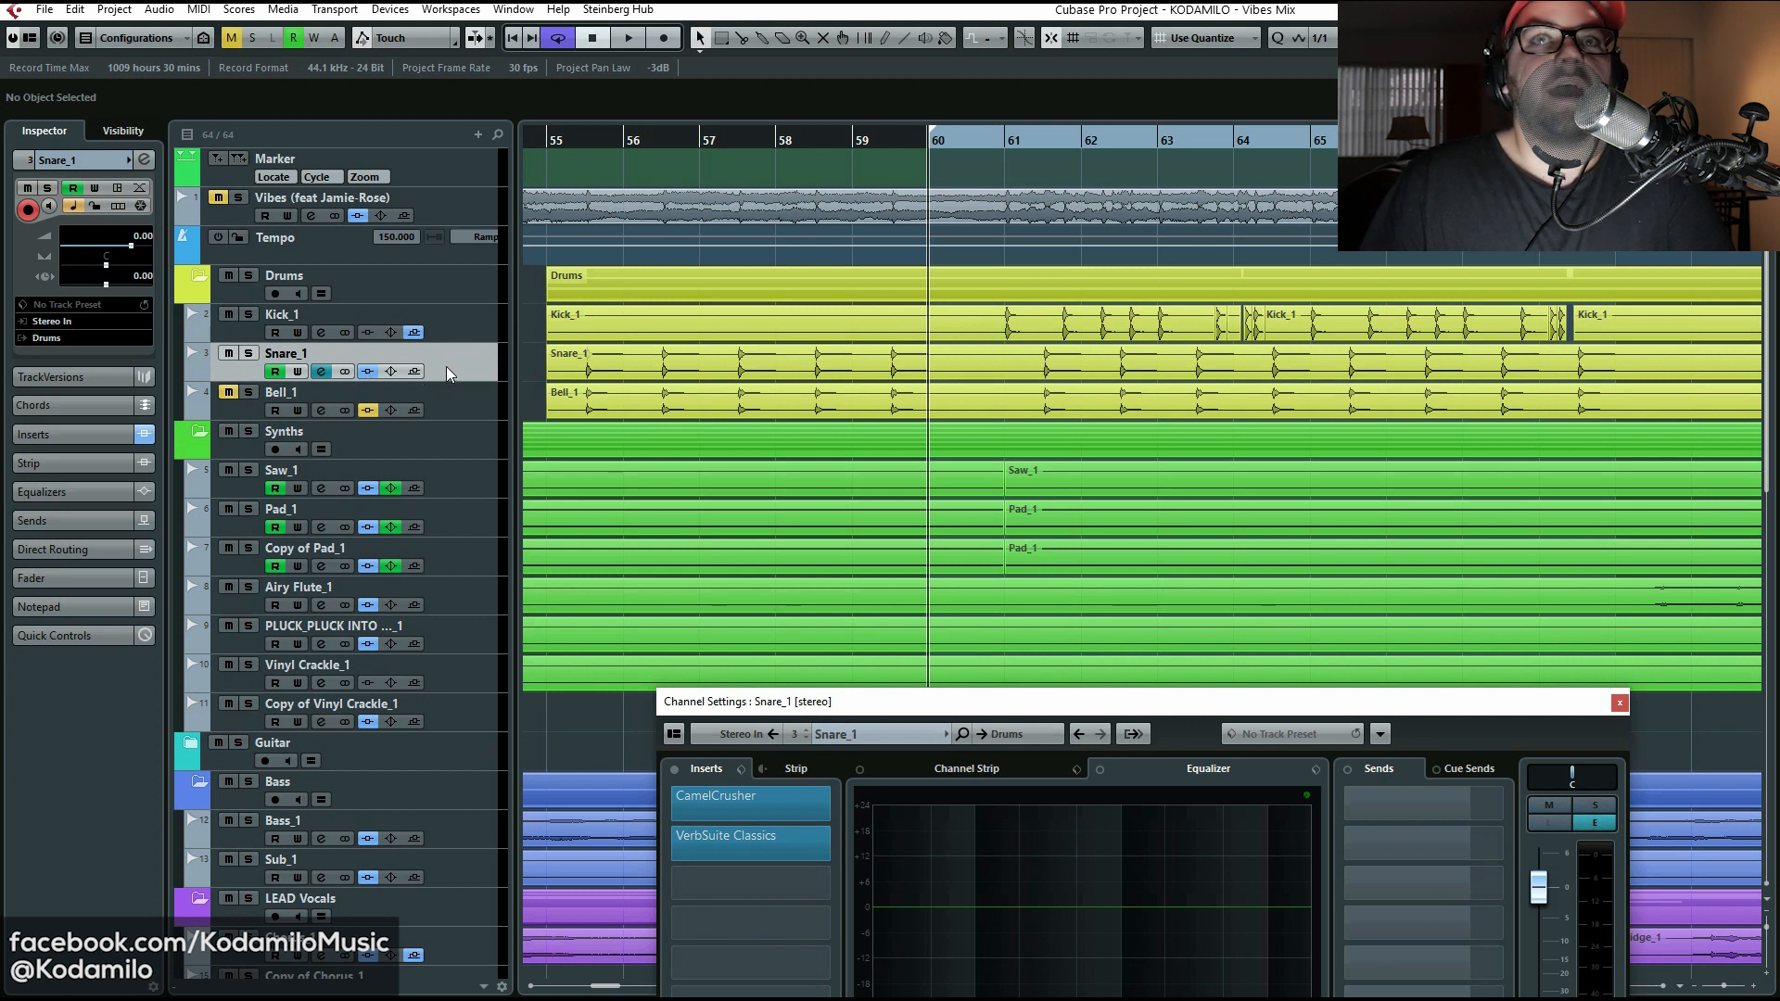
left_click(454, 396)
left_click(469, 373)
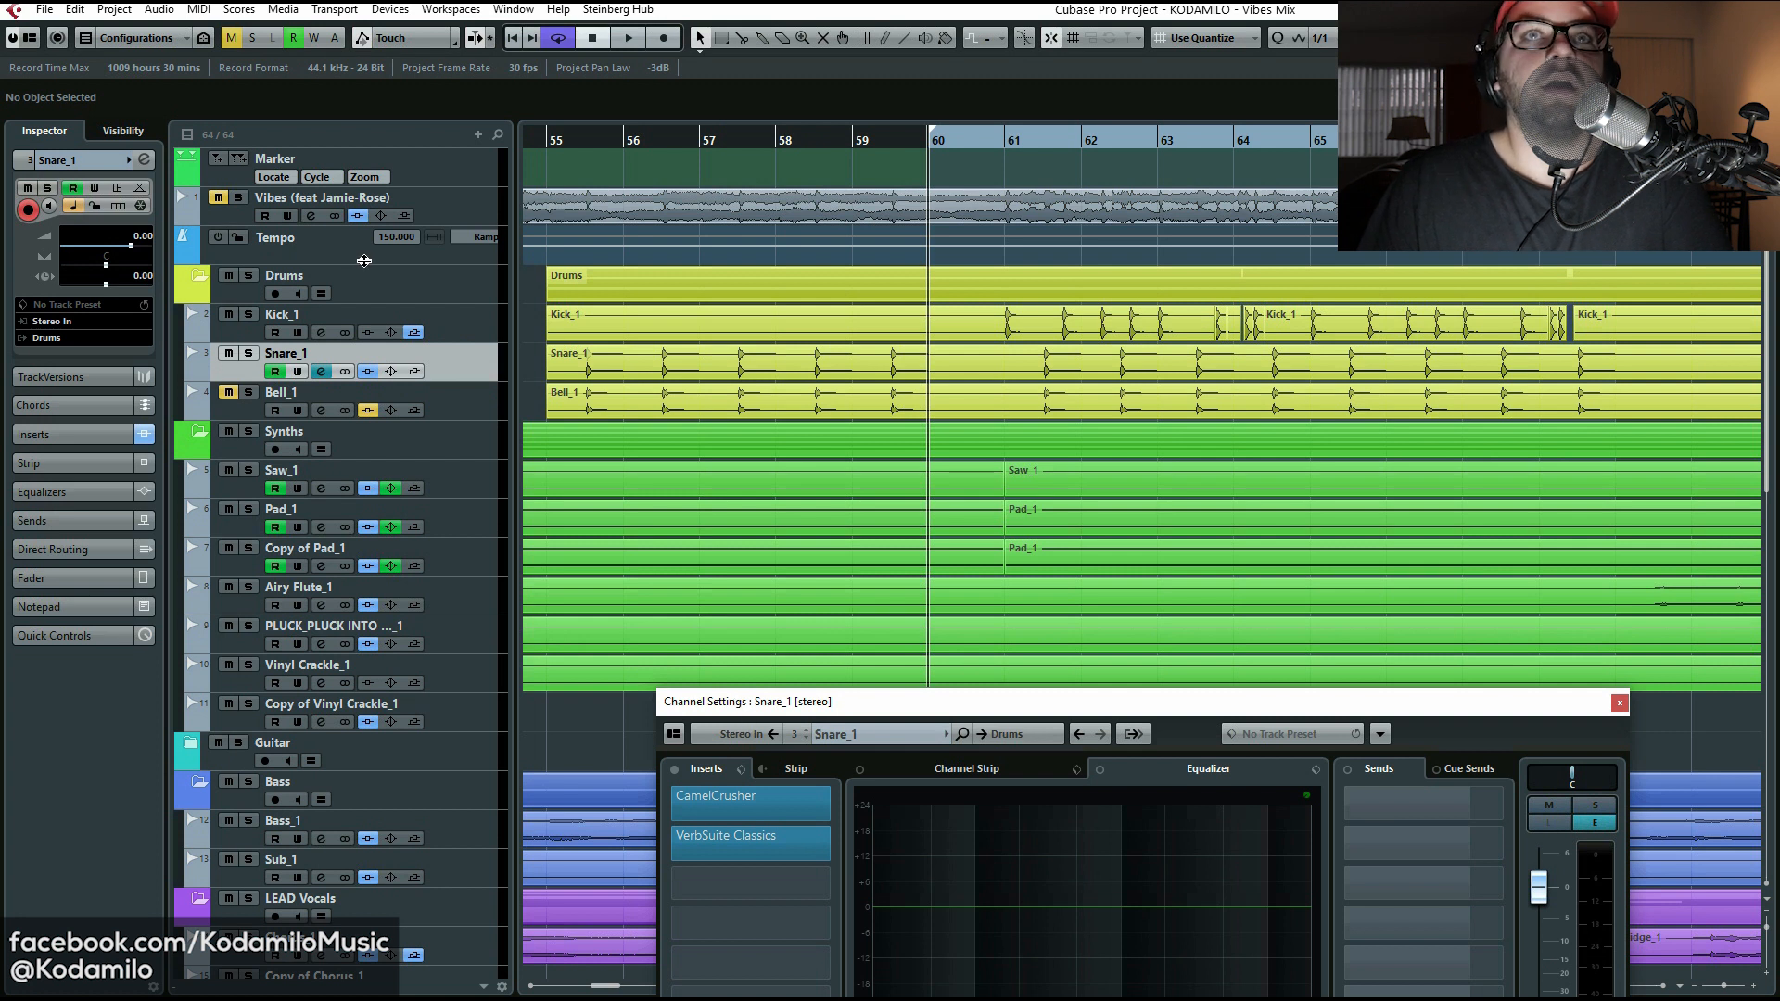
mouse_move(760, 853)
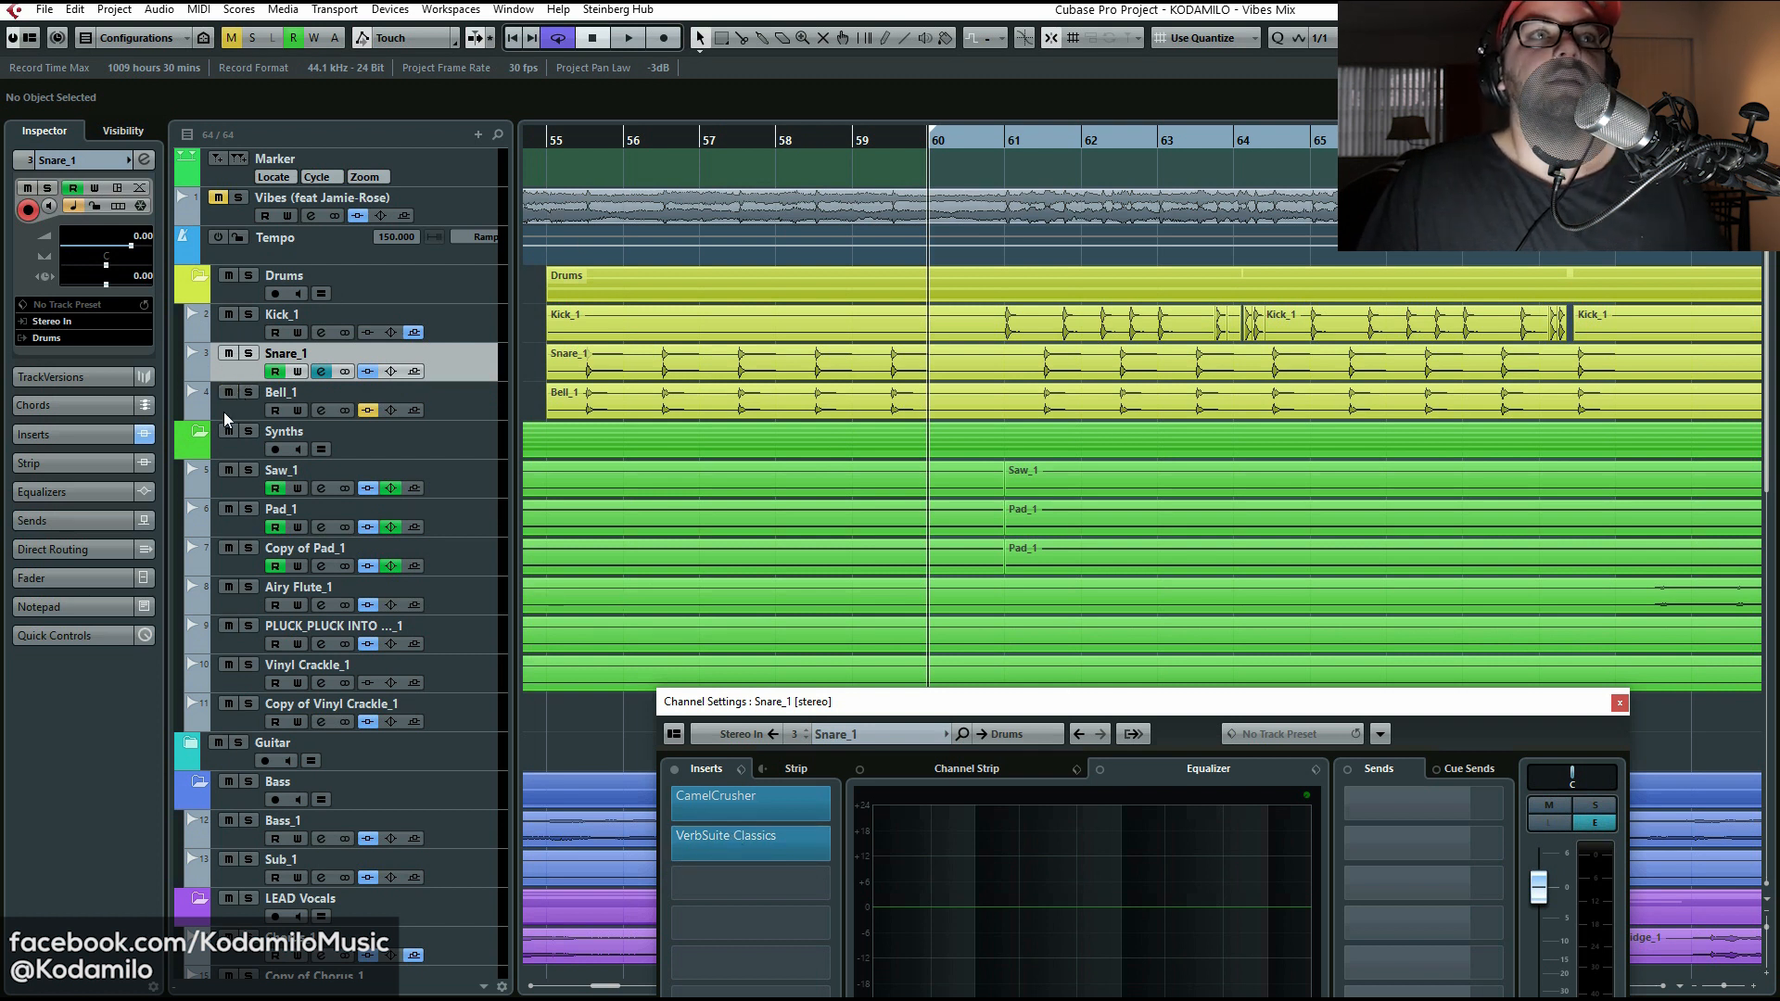
Step: Solo and play Bell_1, re-enabling its bypassed inserts during playback to compare the dry and processed bell
left_click(247, 393)
key("space")
left_click(988, 139)
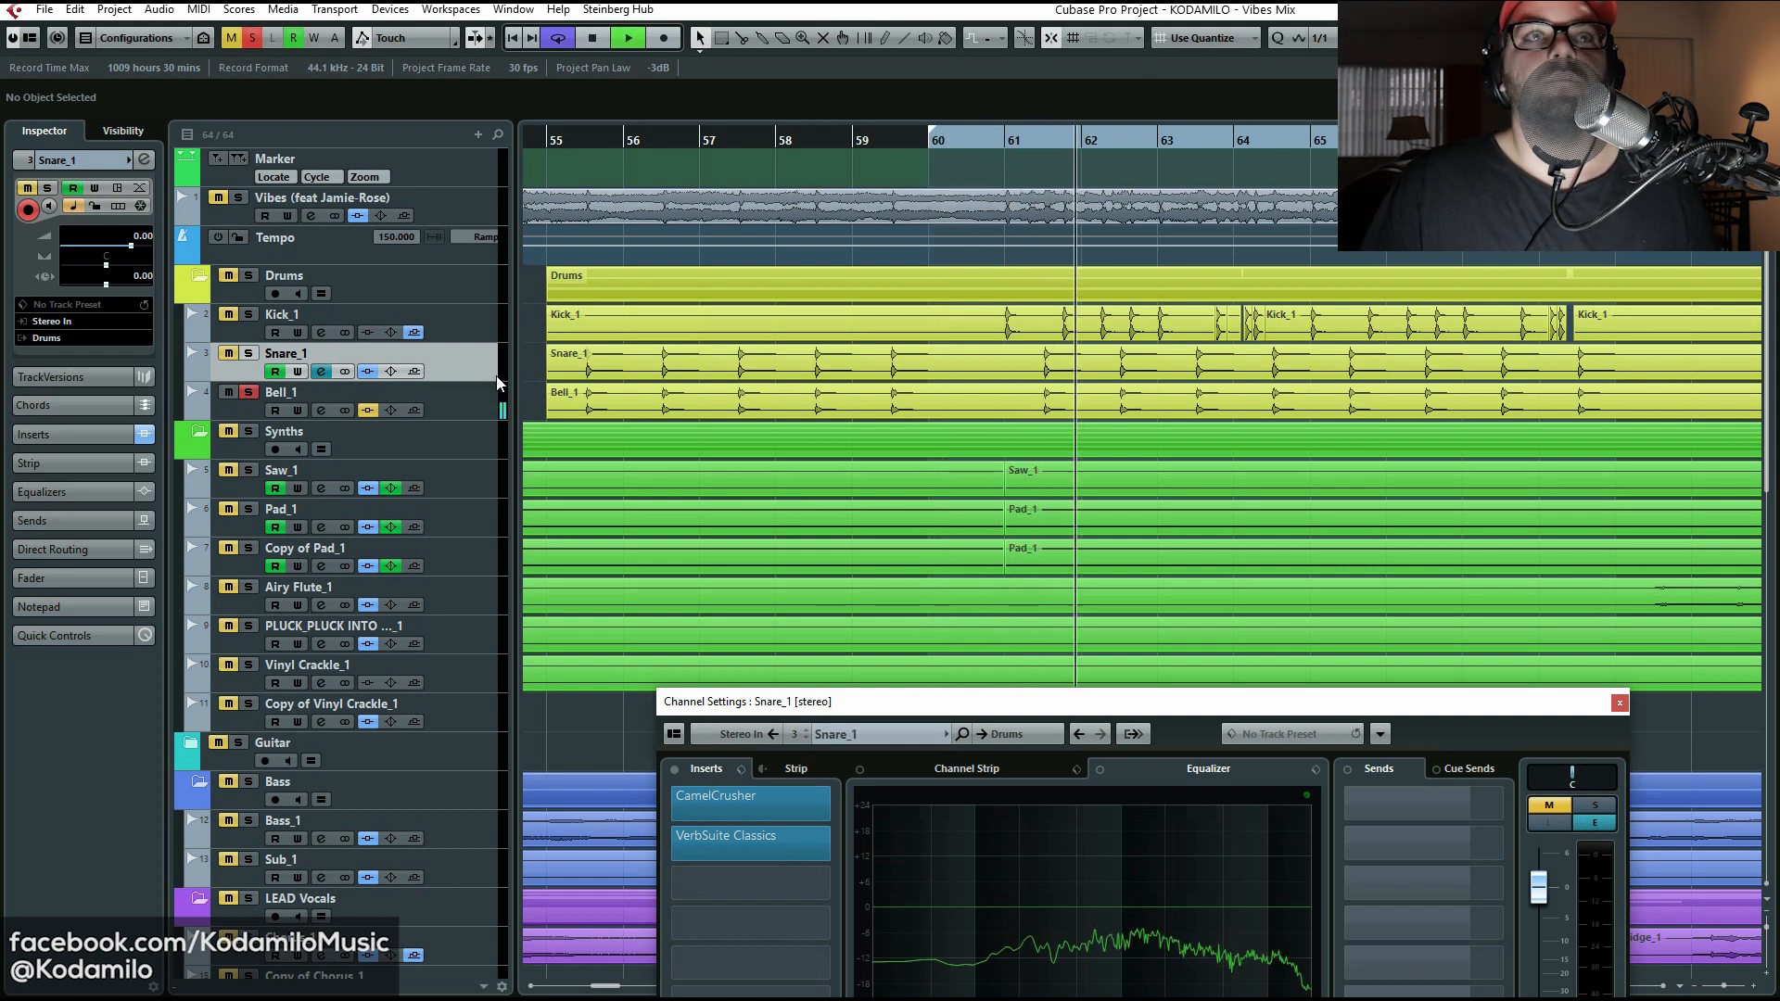
left_click(468, 402)
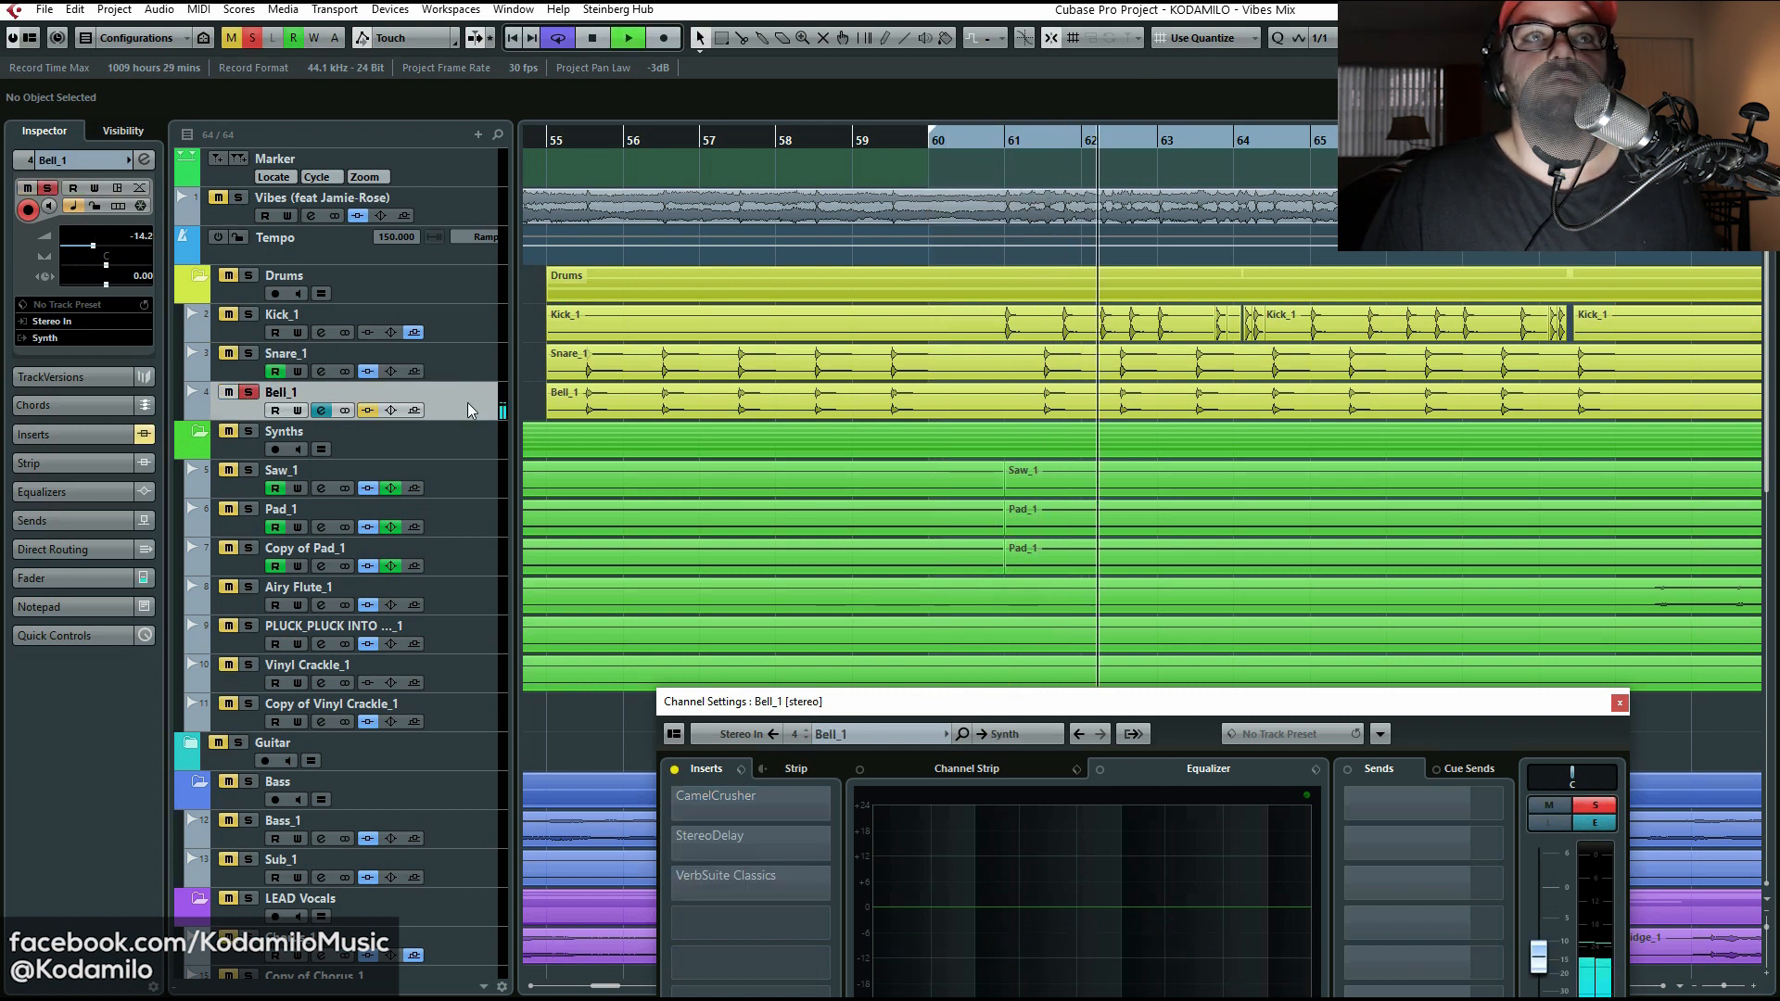
left_click(366, 413)
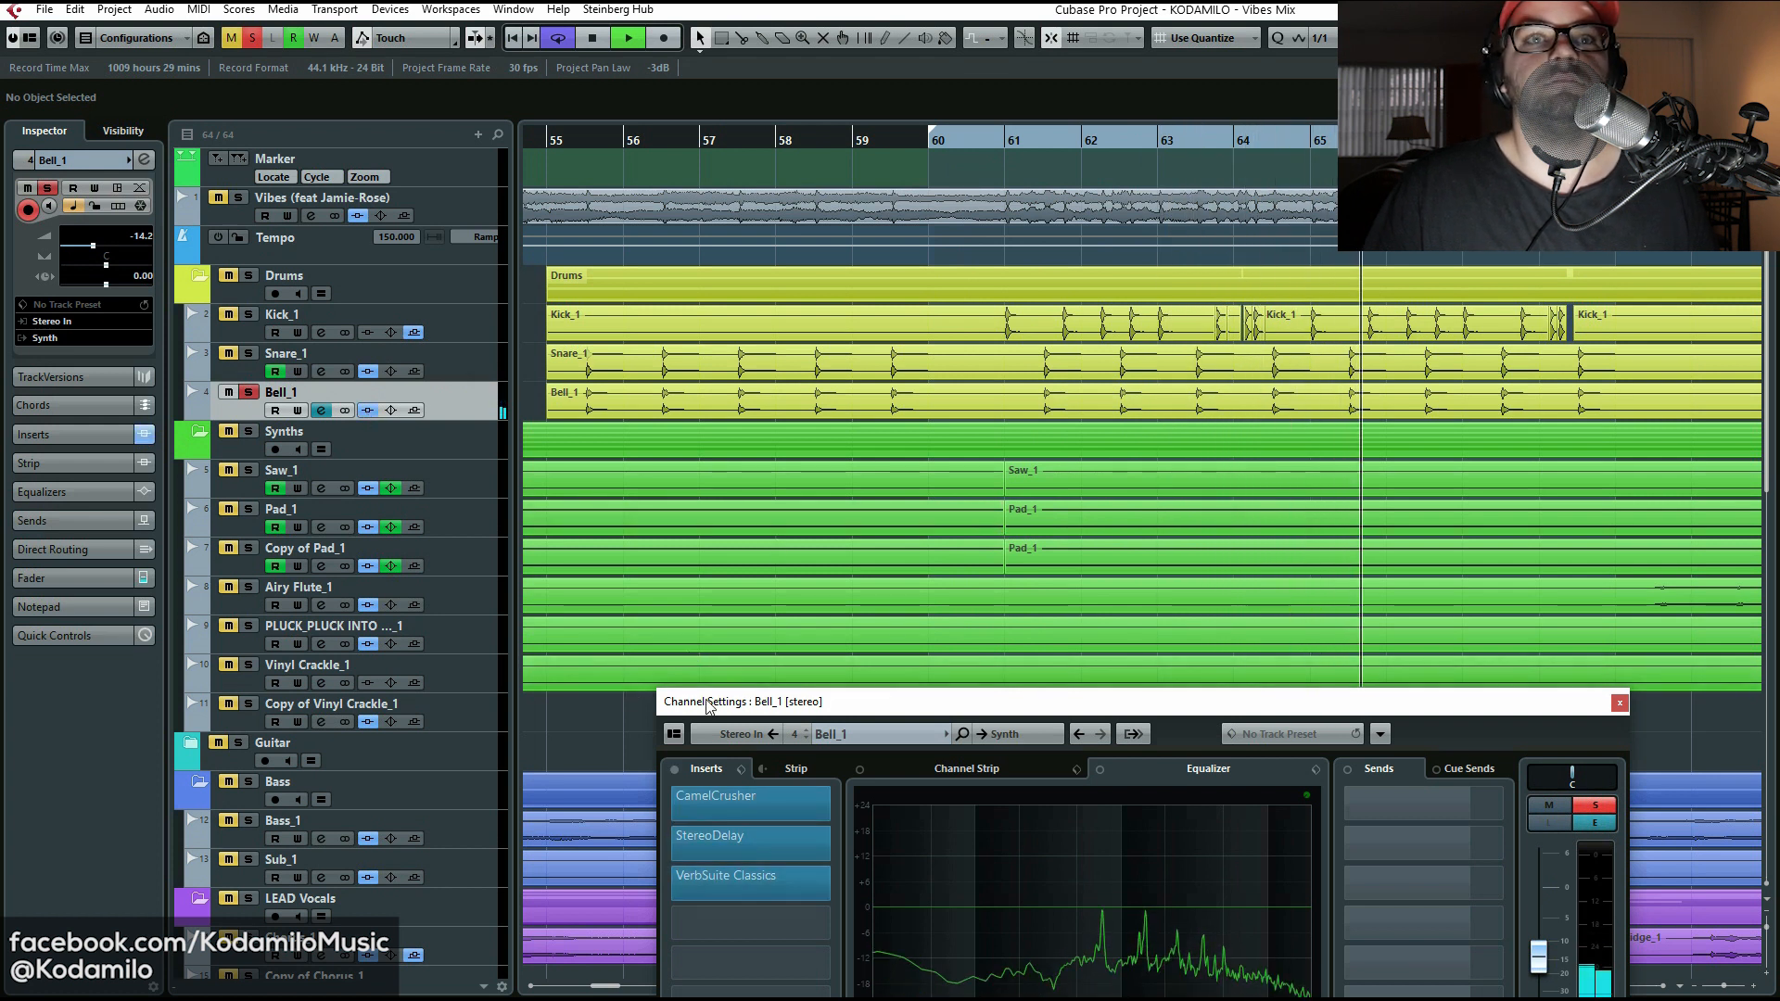
key("space")
Step: Open Bell_1's CamelCrusher, bypass StereoDelay and VerbSuite Classics, and audition the soloed bell with only CamelCrusher active
left_click(781, 795)
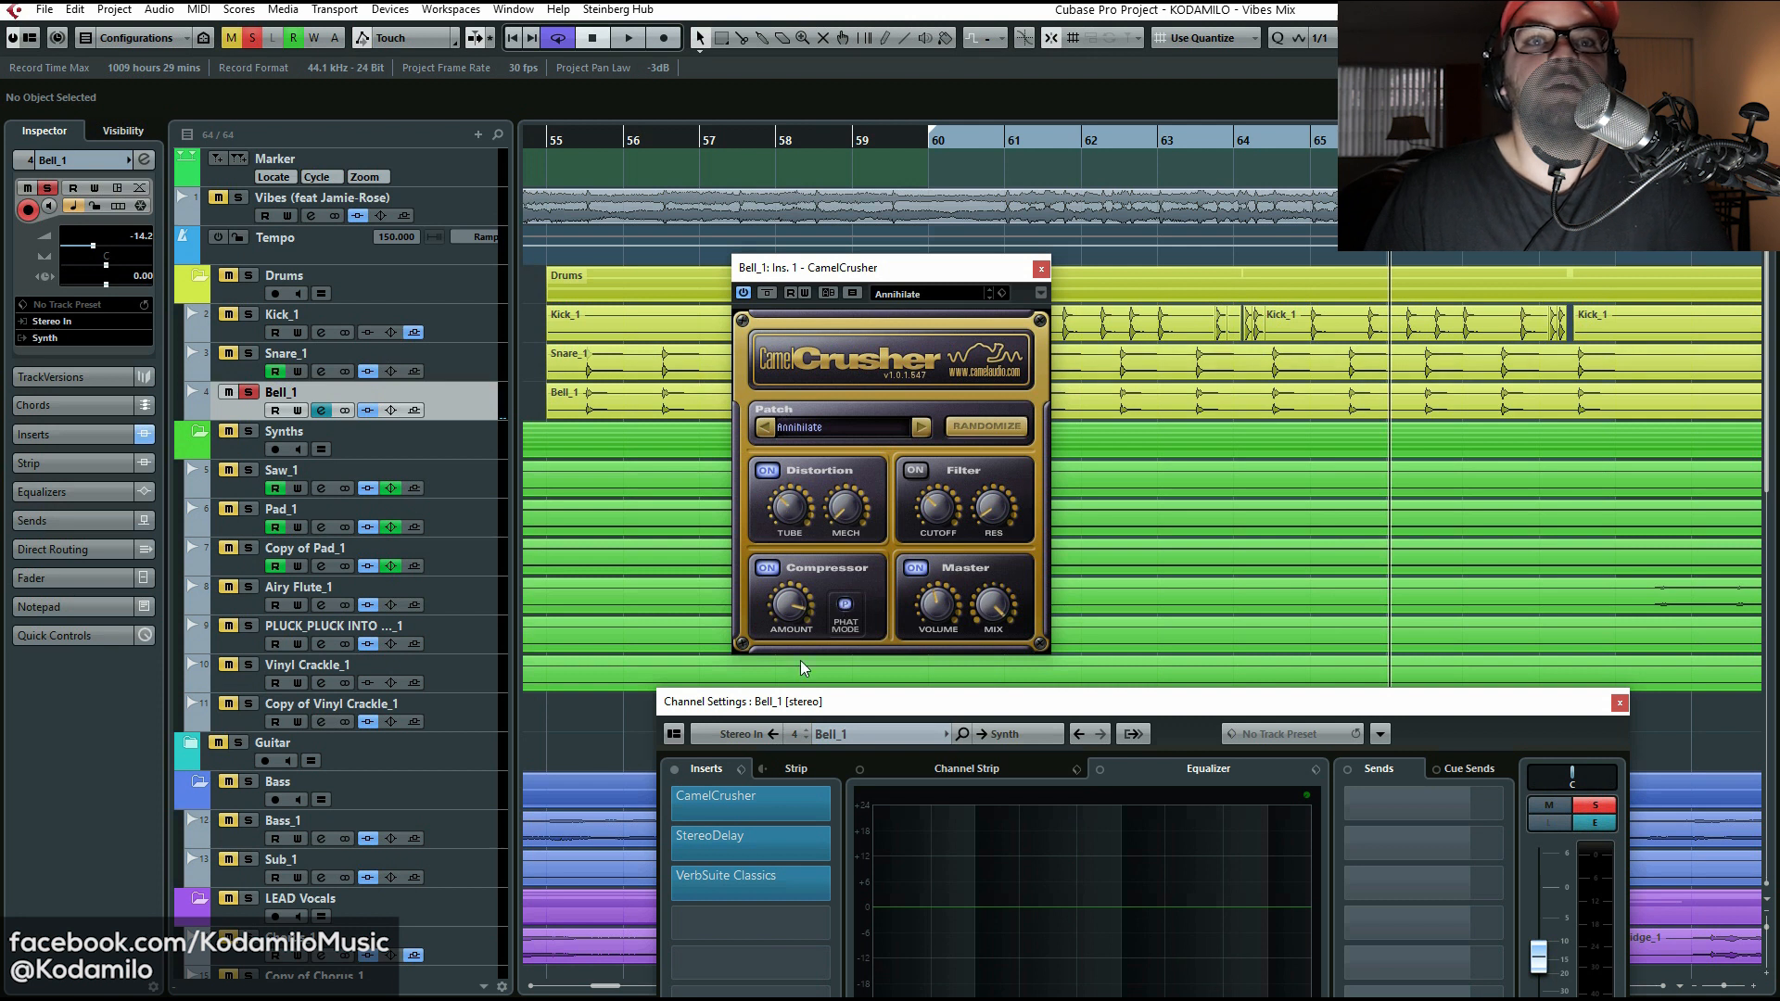
left_click(671, 843)
left_click(673, 883)
key("space")
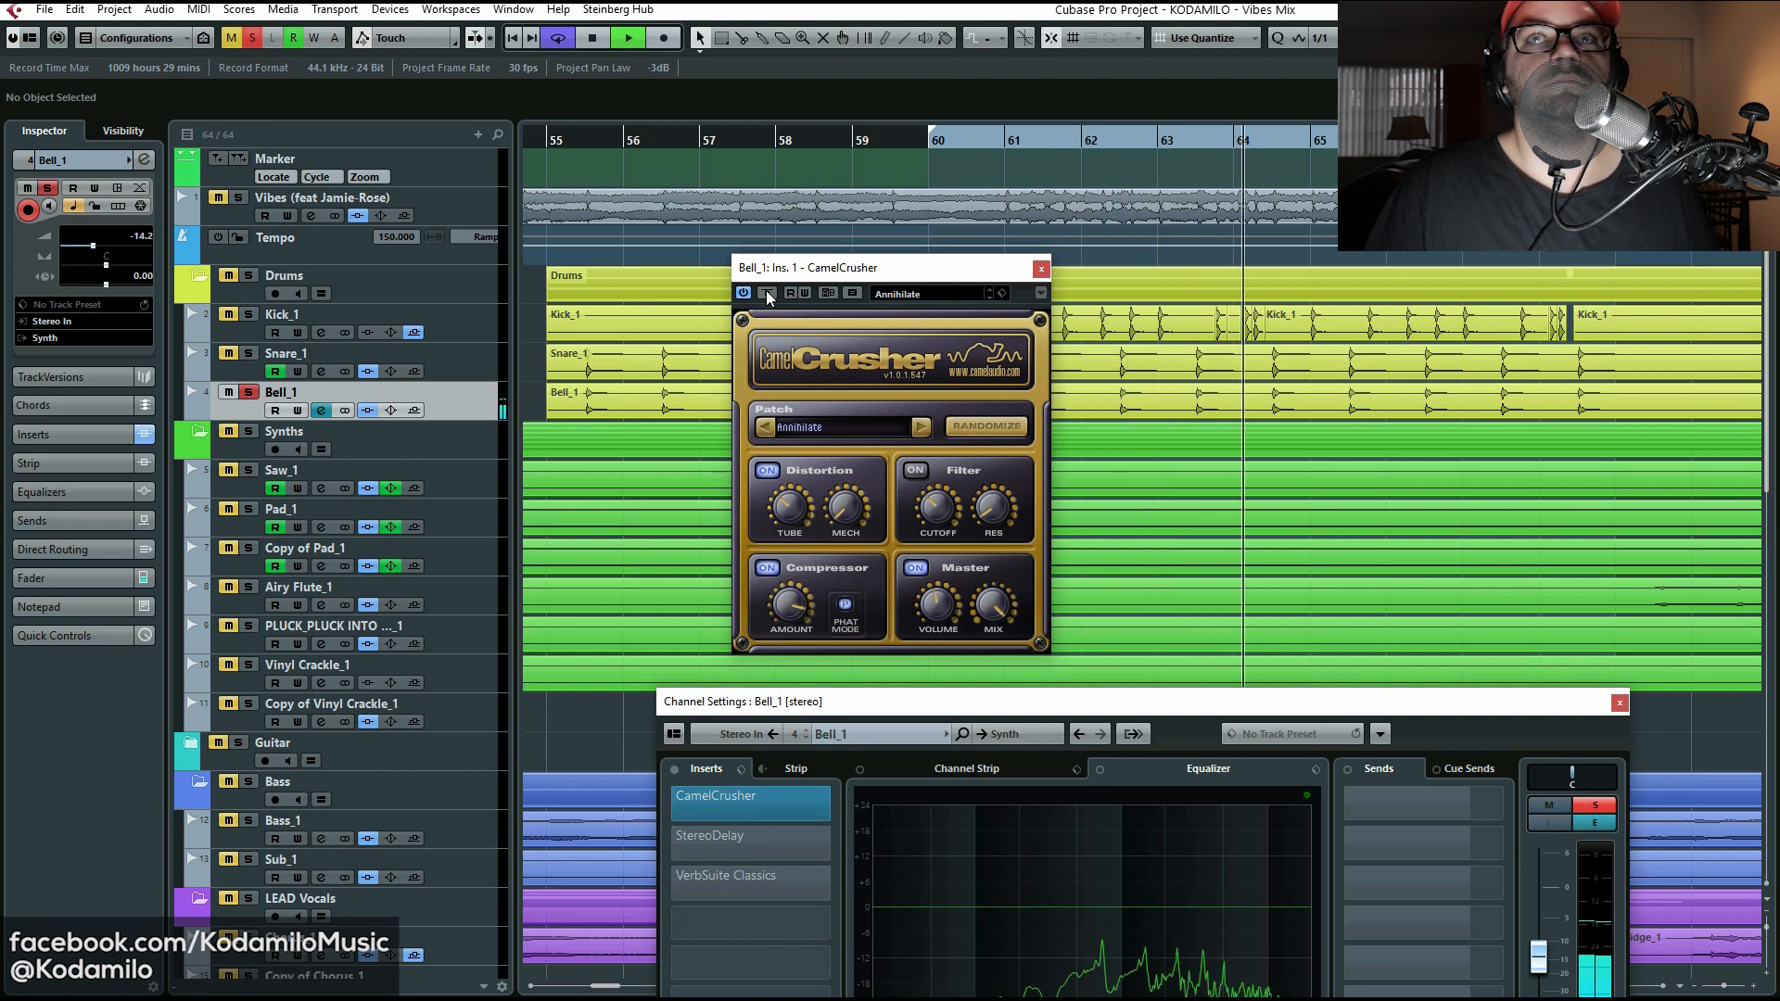
key("space")
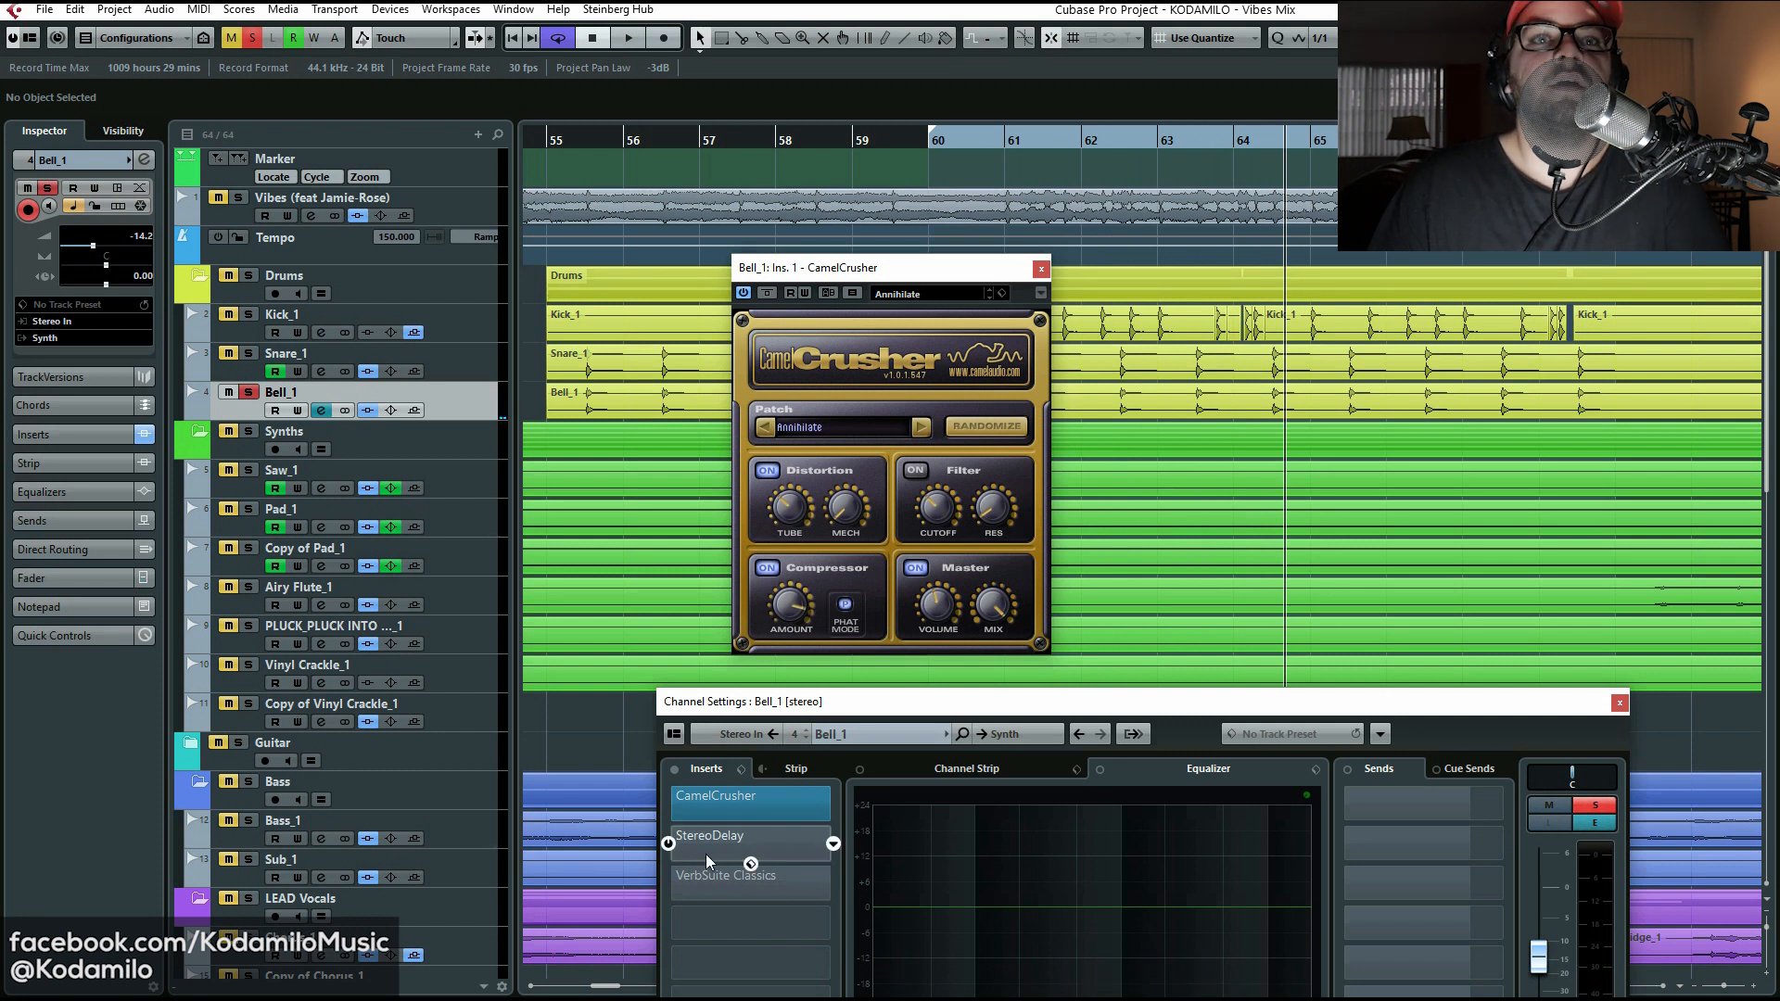
Step: Close CamelCrusher, unsolo Bell_1, and play the full mix from bar 61 with the crushed bell
left_click(1041, 269)
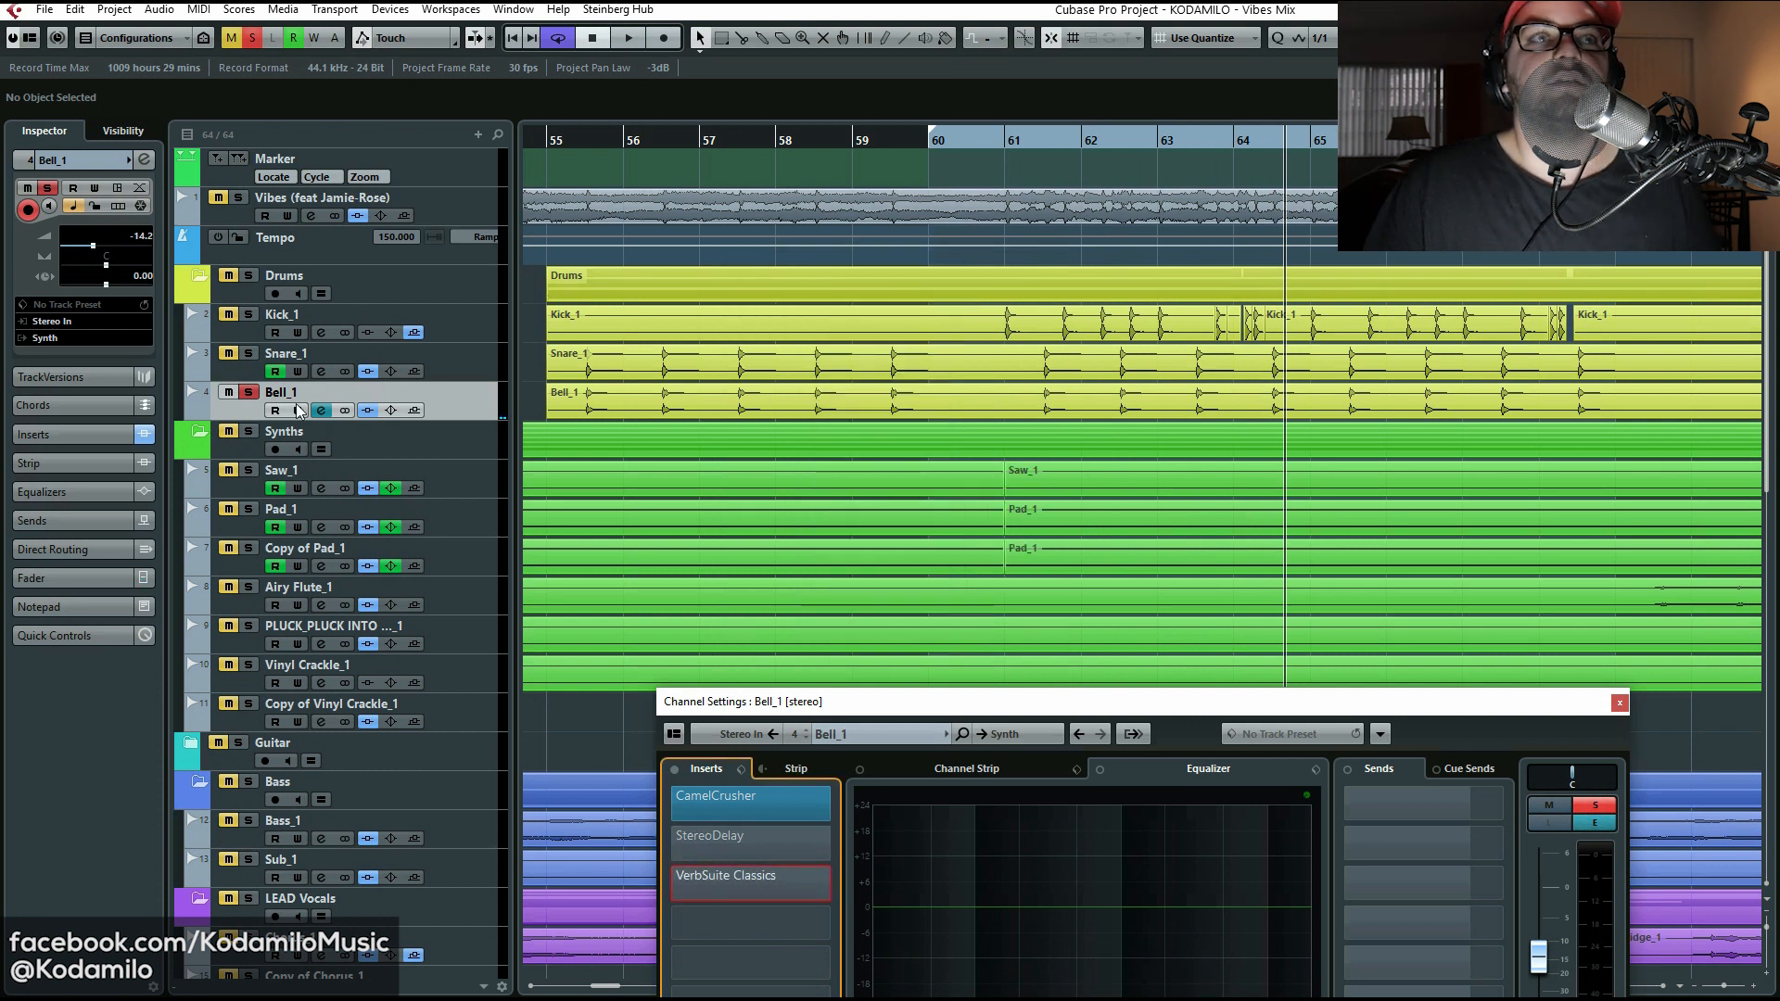
key("s")
left_click(966, 142)
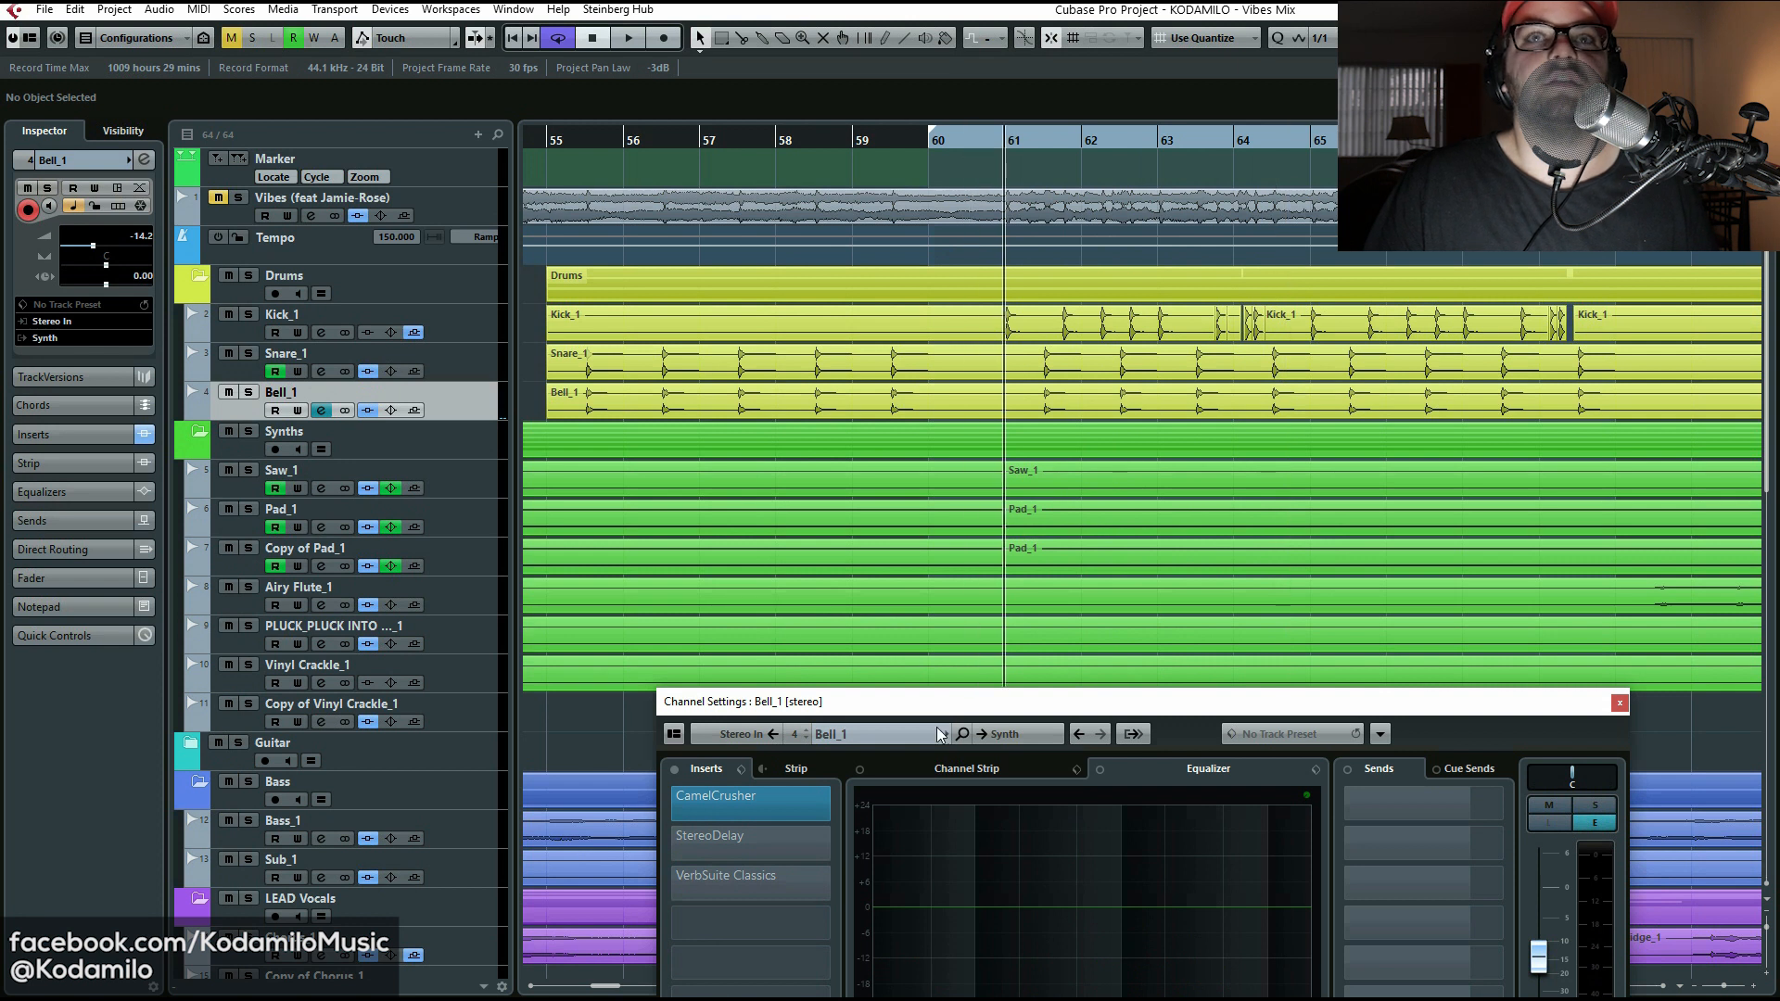
key("space")
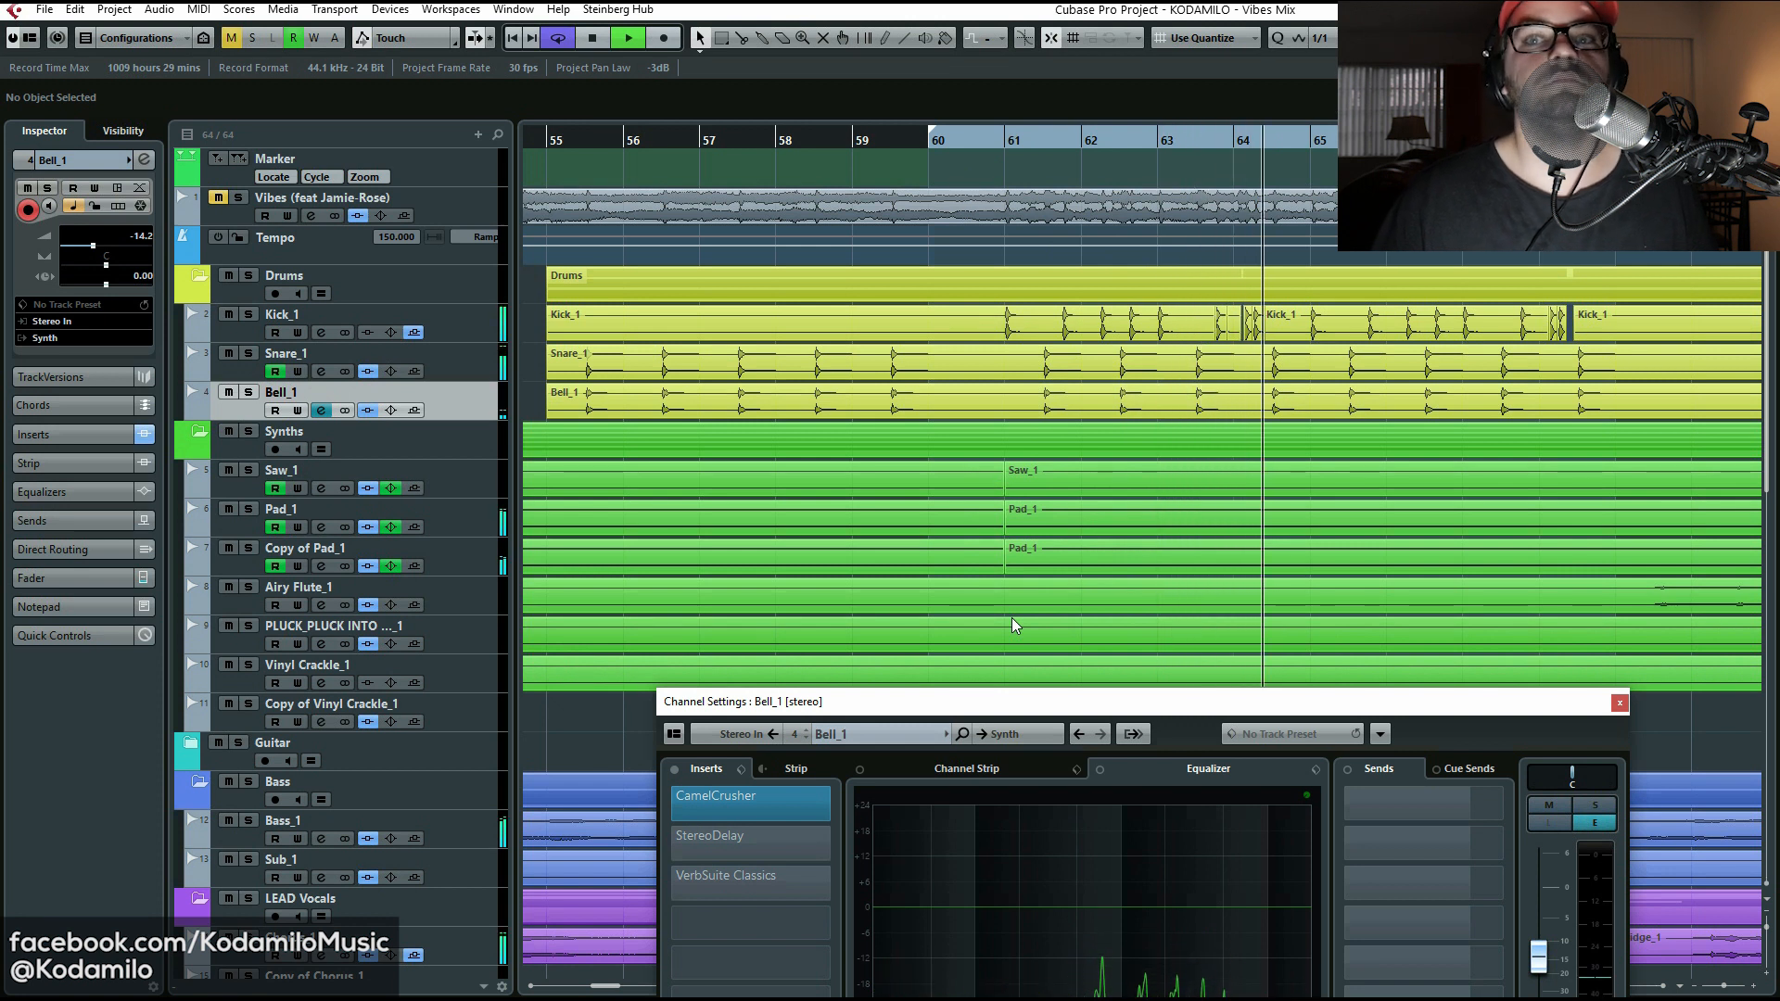
key("space")
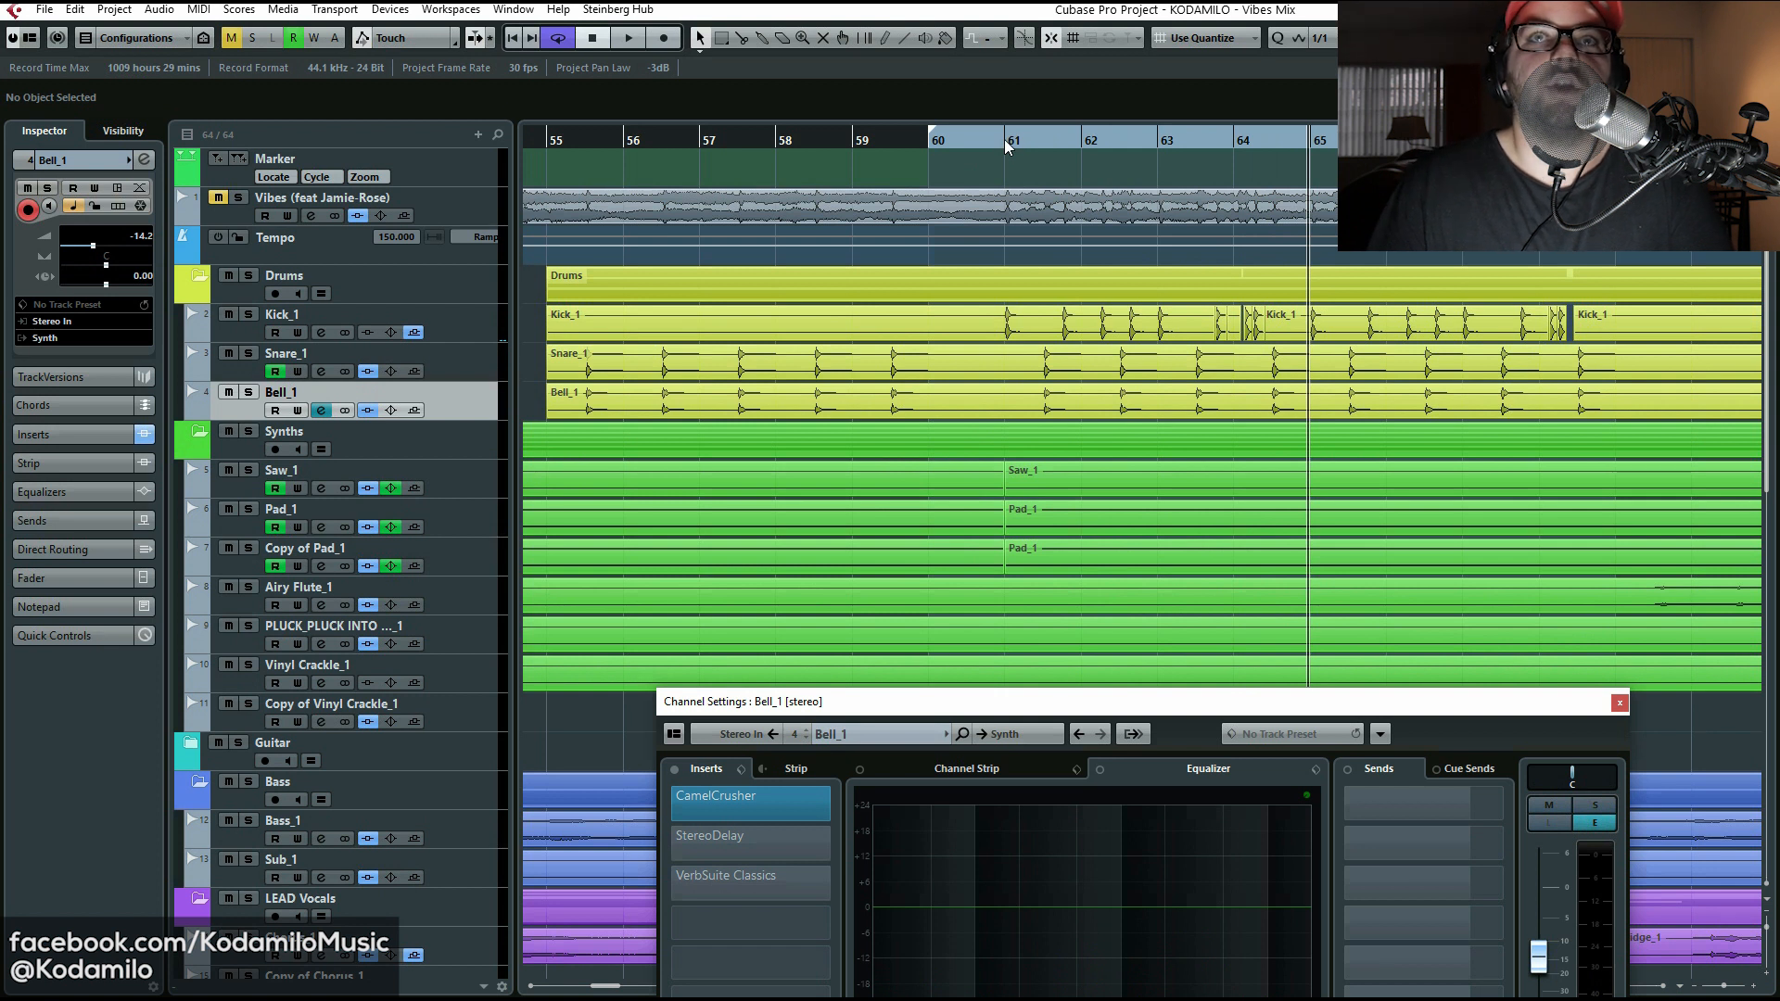
Step: Reactivate StereoDelay on Bell_1, play the soloed bell from bar 61, and open the delay's settings
left_click(1007, 143)
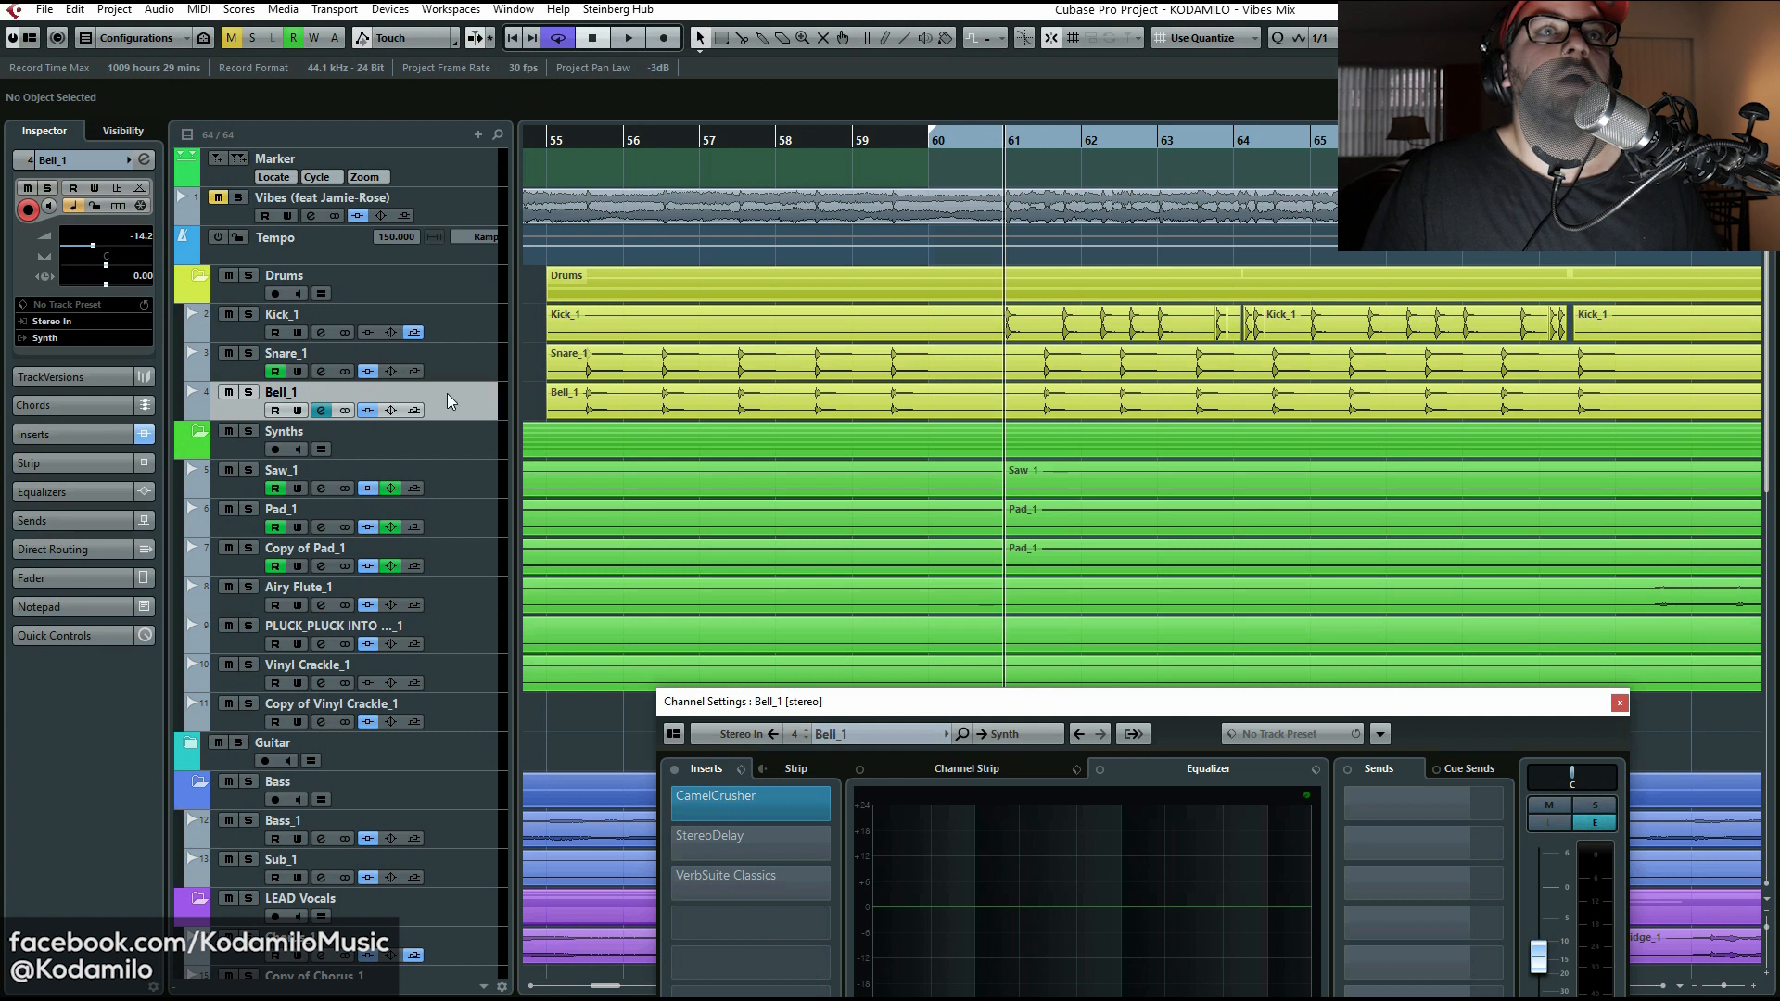
left_click(674, 847)
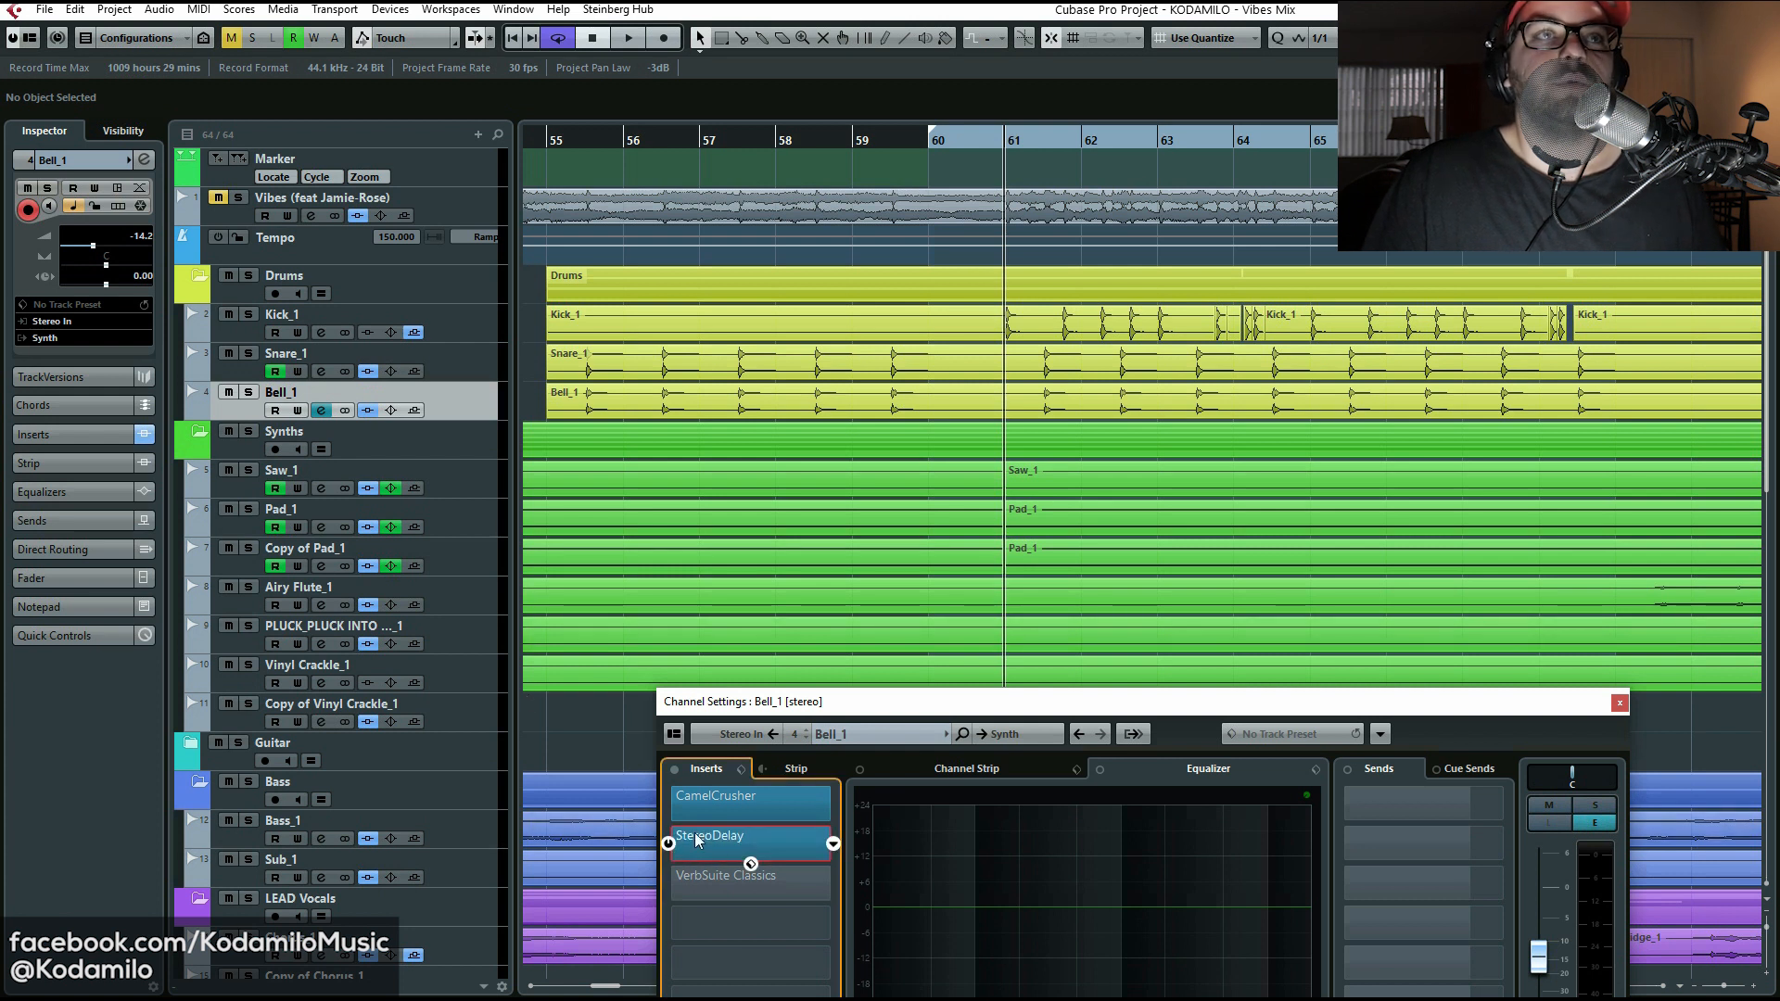
left_click(248, 393)
key("space")
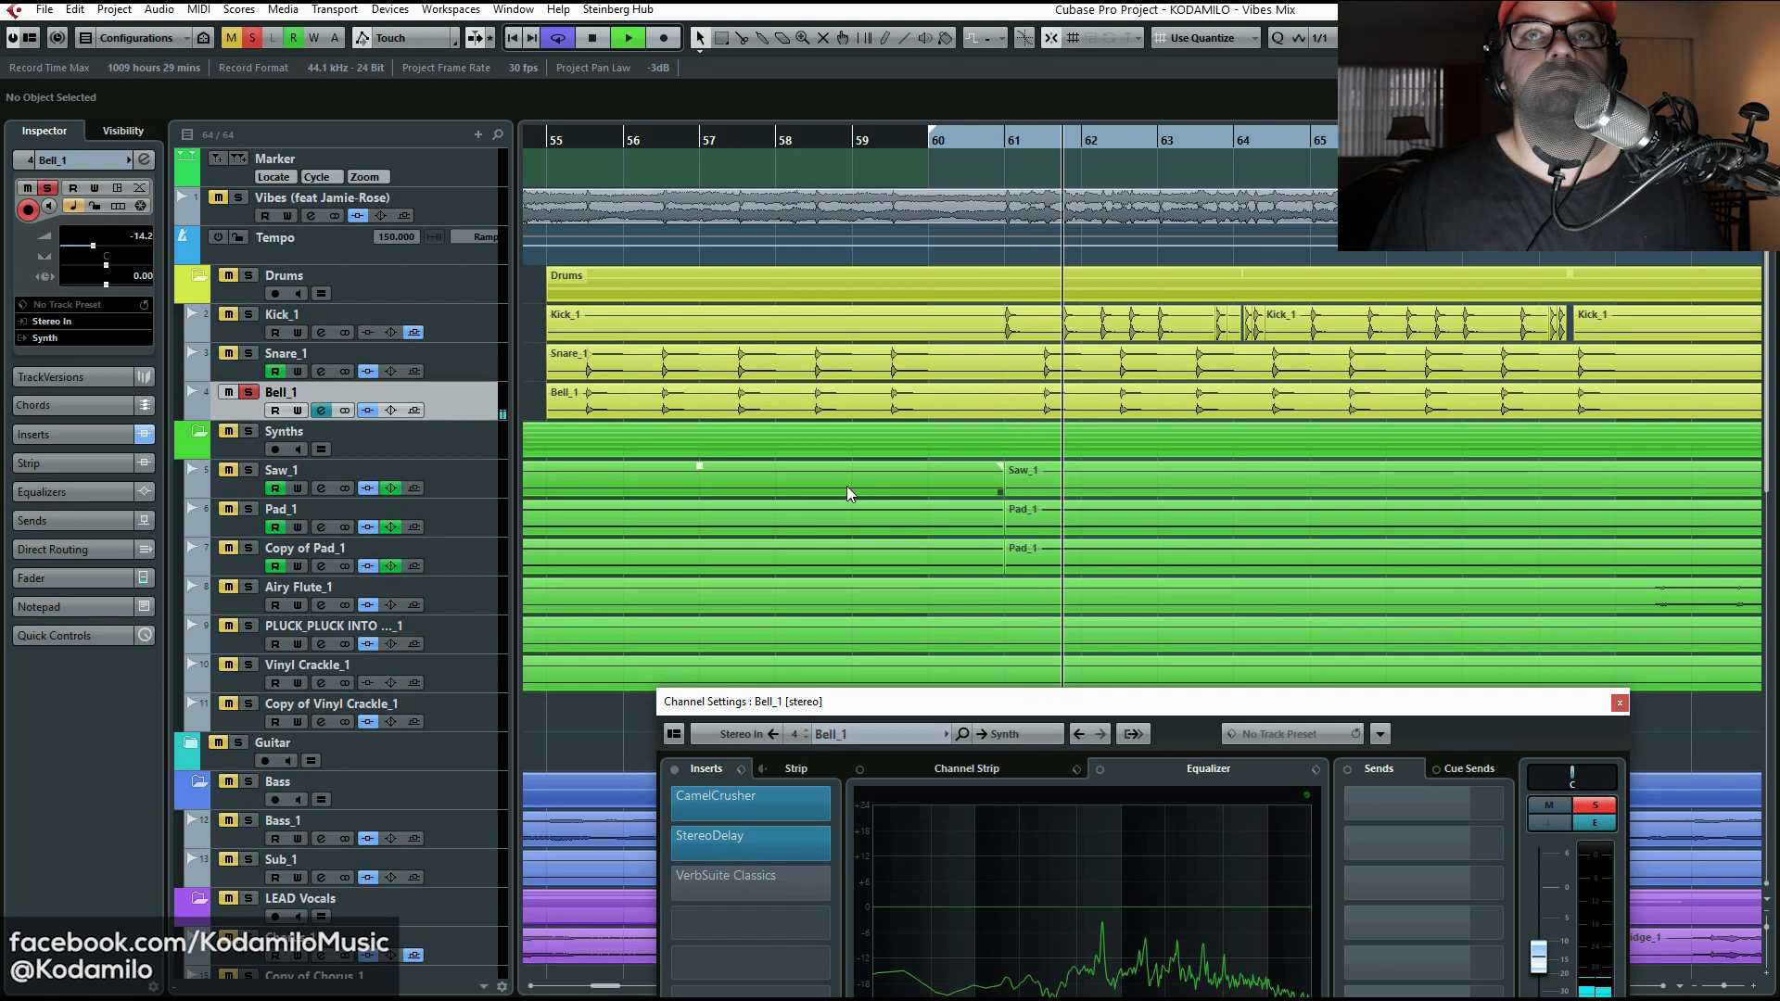
left_click(763, 846)
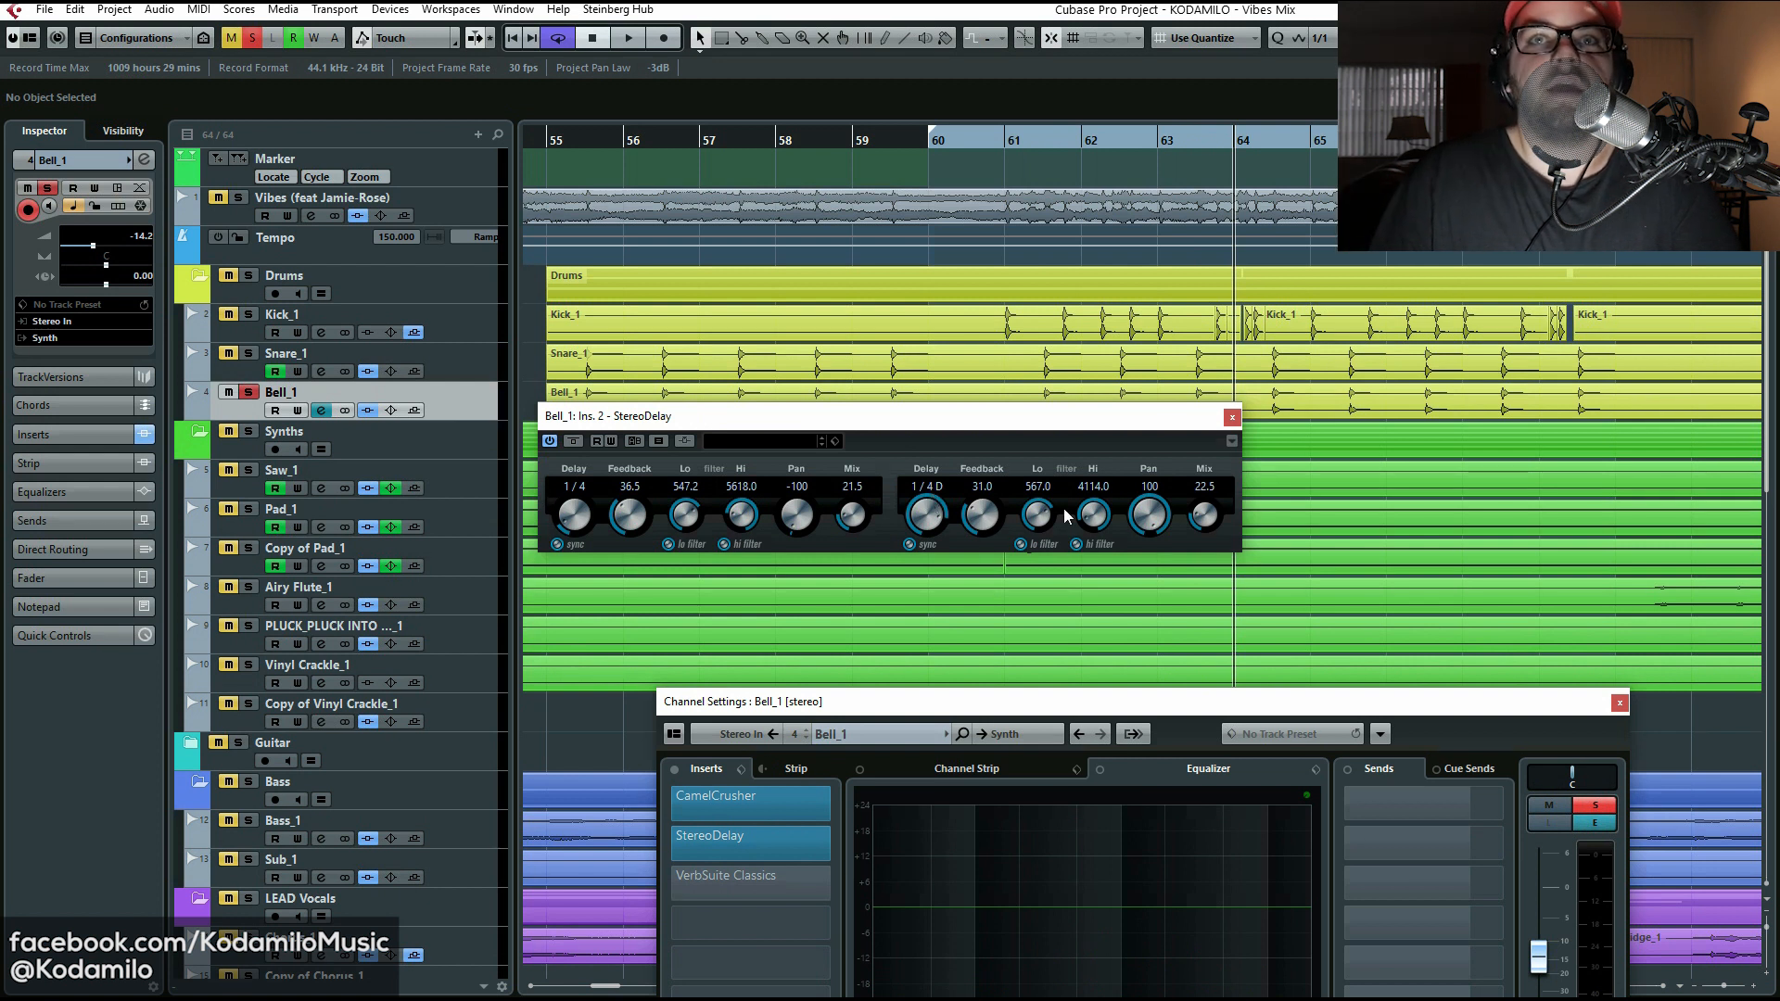
Step: Unsolo Bell_1 and play the mix from bar 61 to hear the StereoDelay in context
left_click(249, 392)
left_click(979, 143)
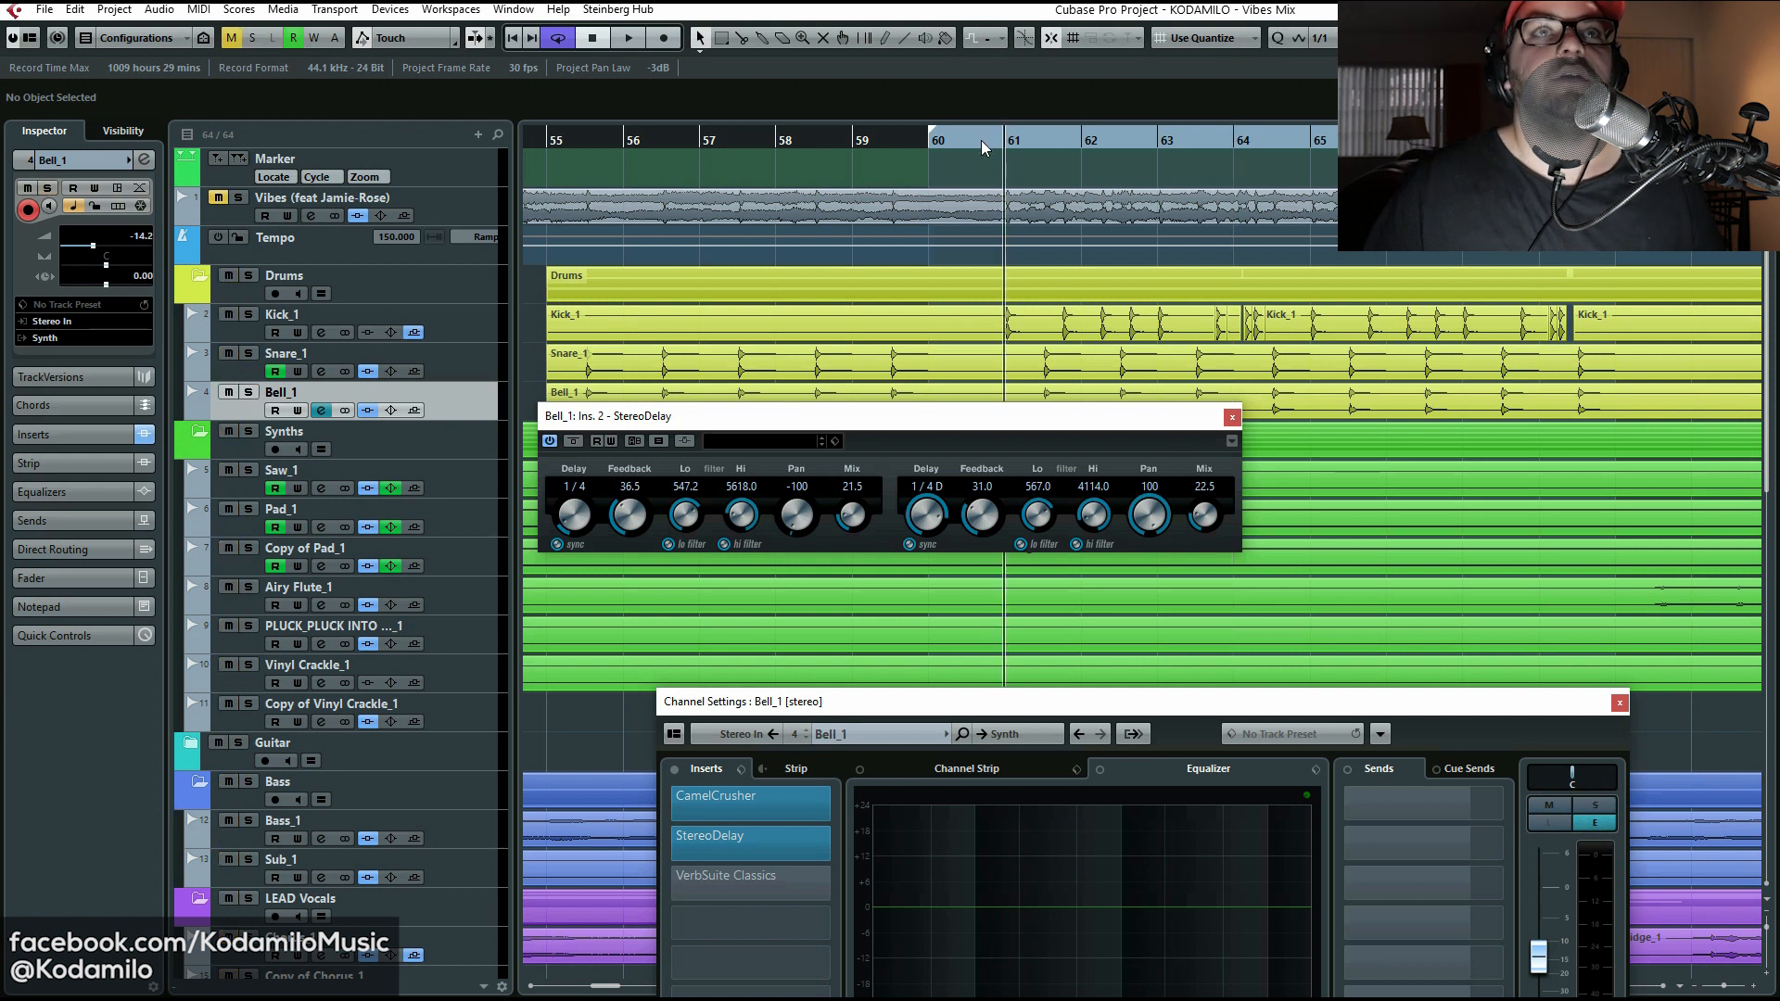
key("space")
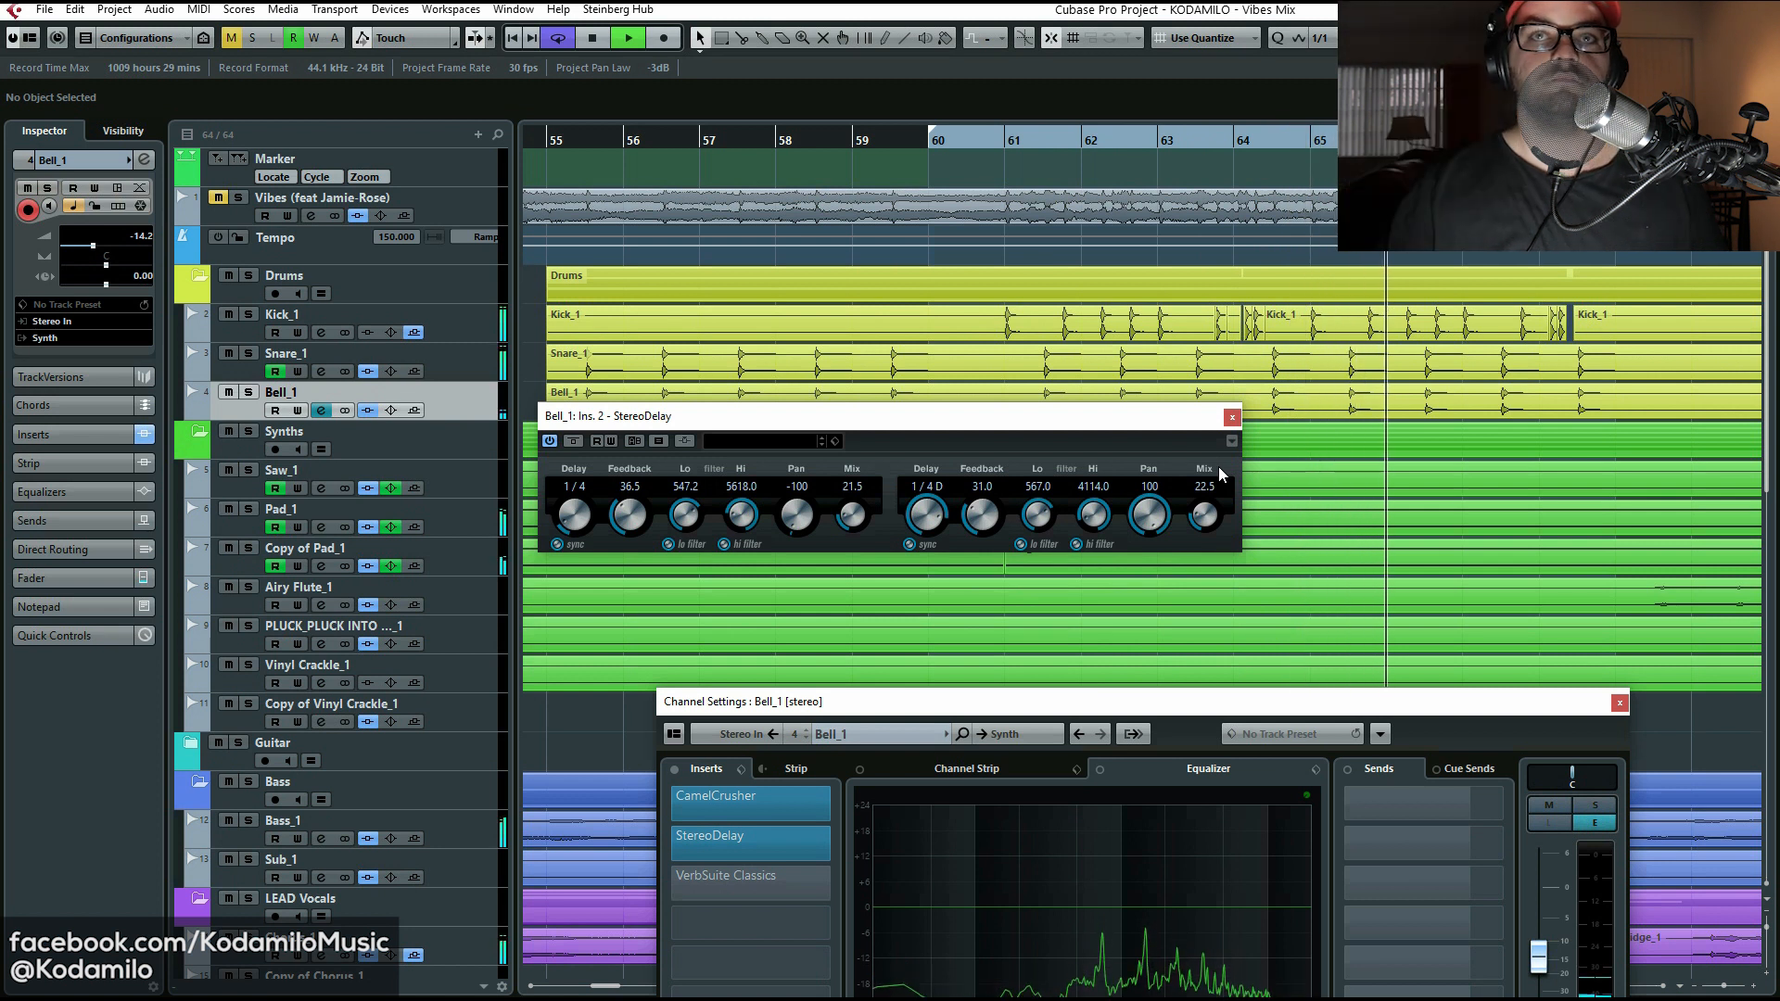
key("space")
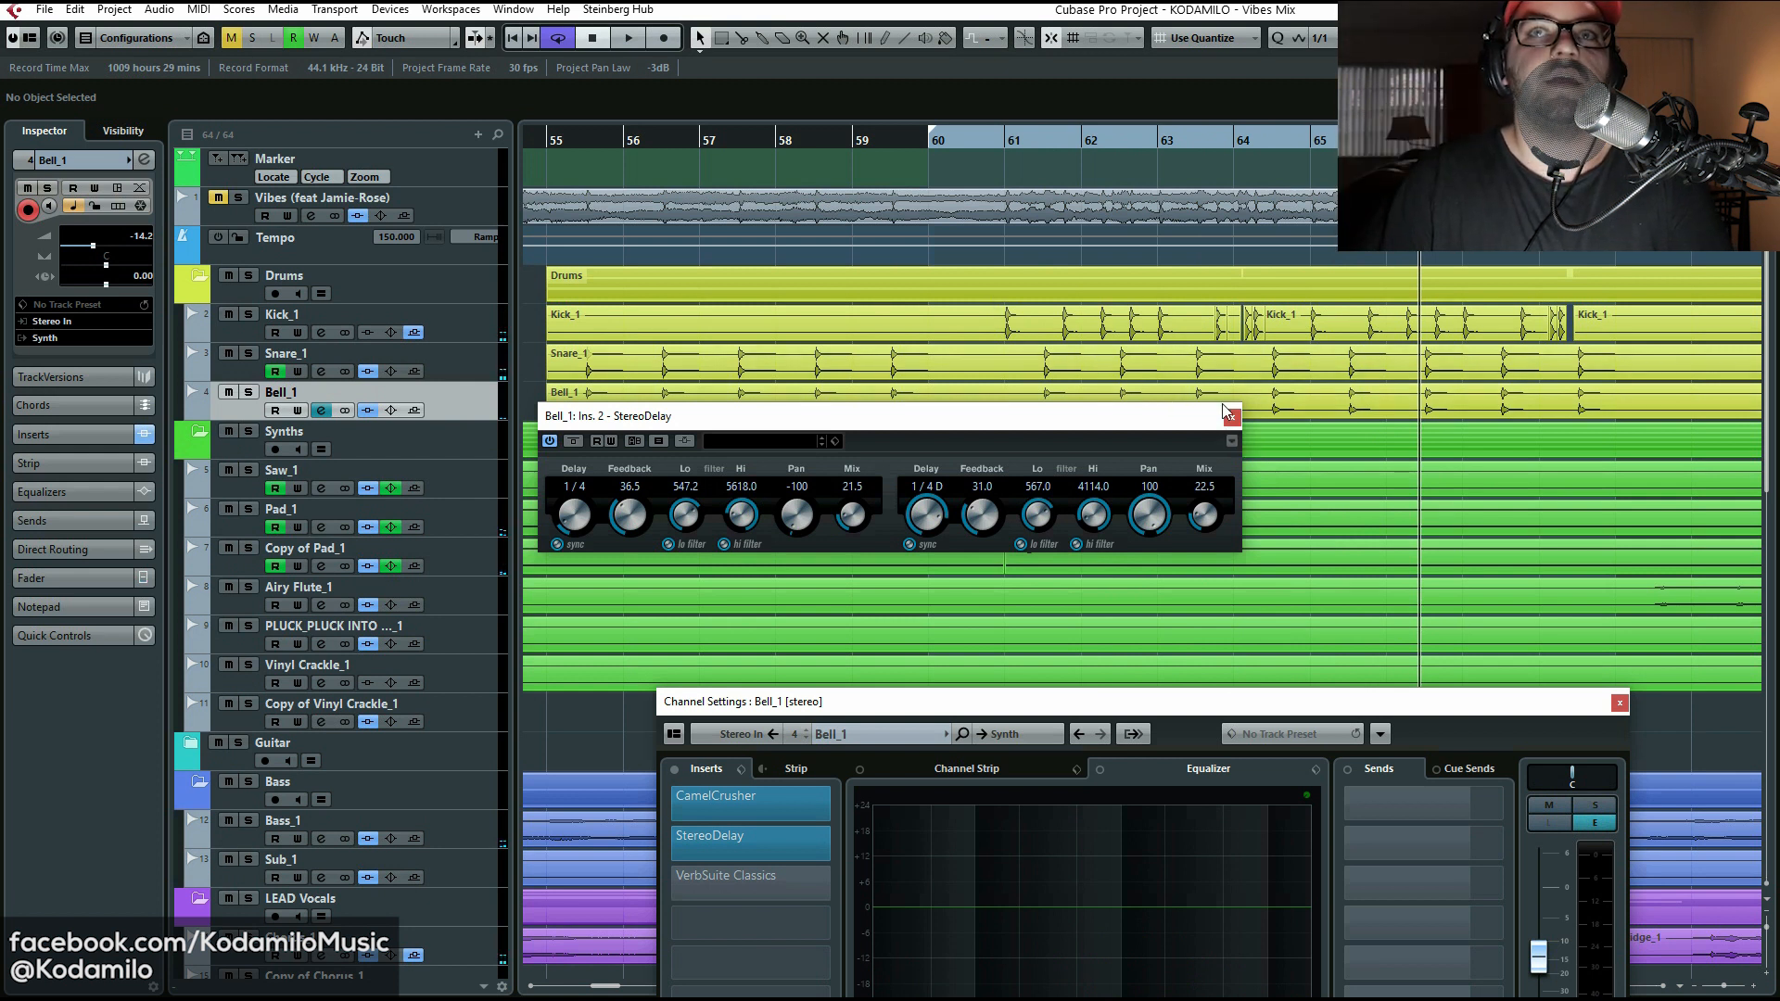
Step: Close StereoDelay, reactivate and open VerbSuite Classics on Bell_1, and audition the soloed bell with the reverb
left_click(1232, 418)
left_click(760, 879)
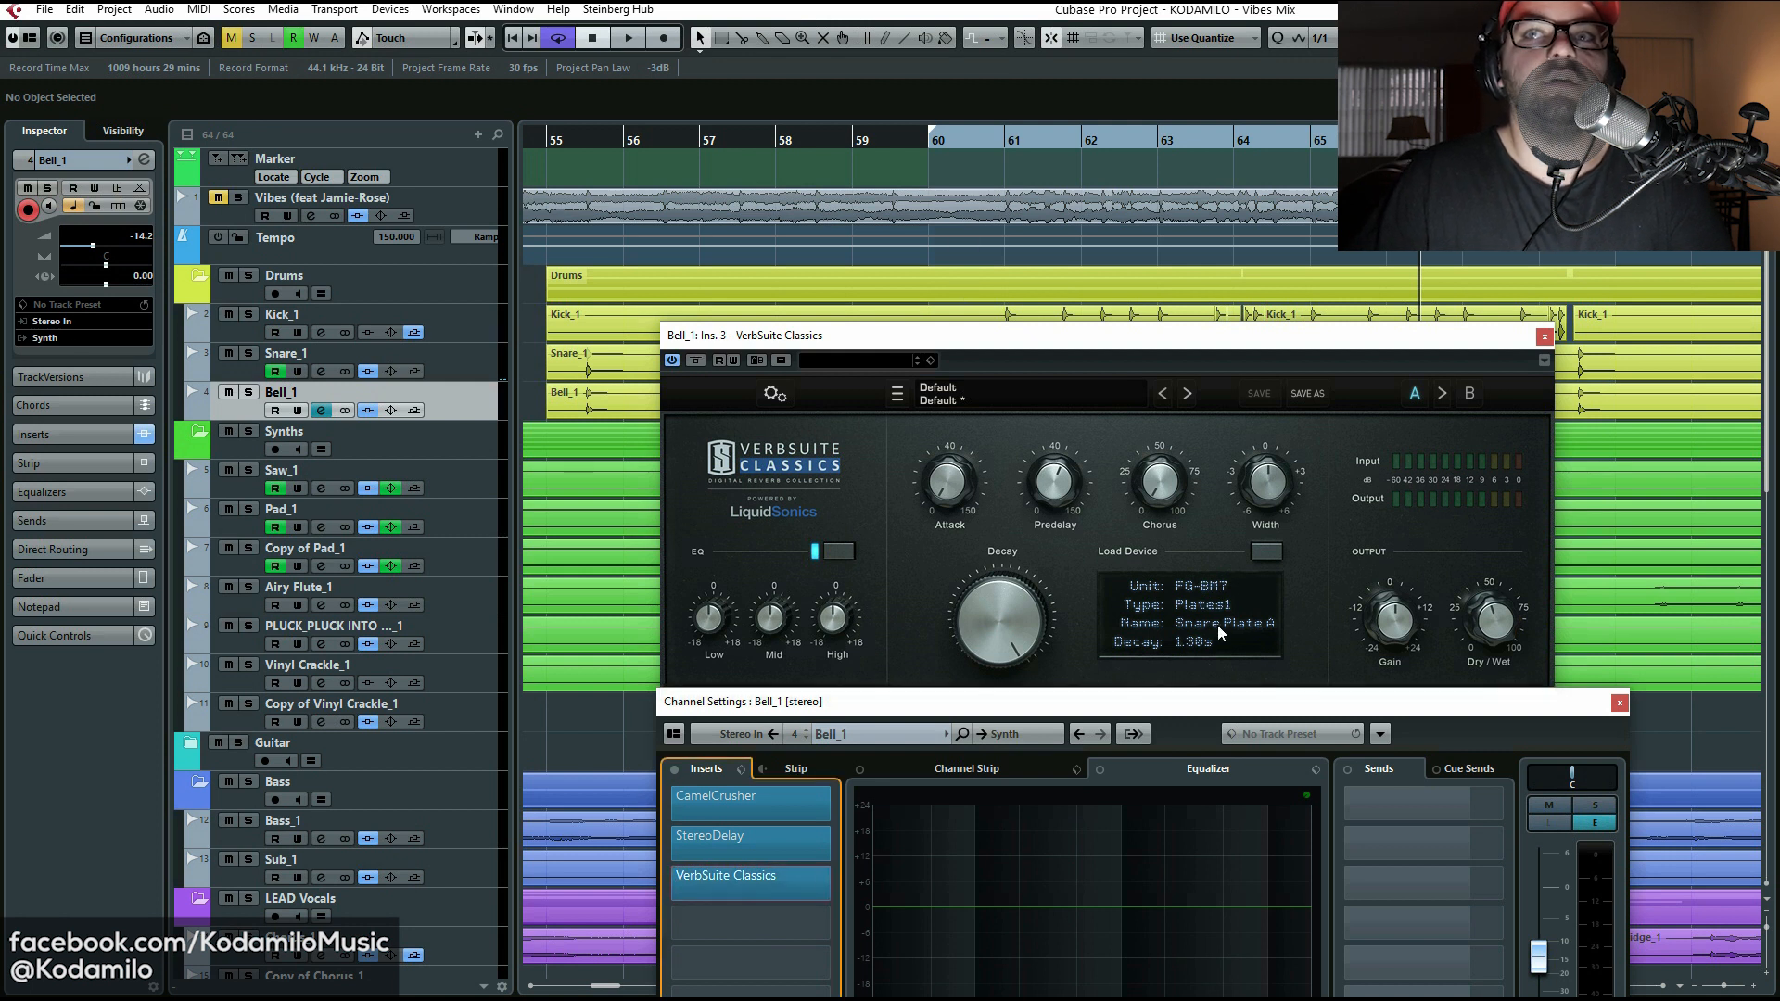
left_click(248, 392)
key("space")
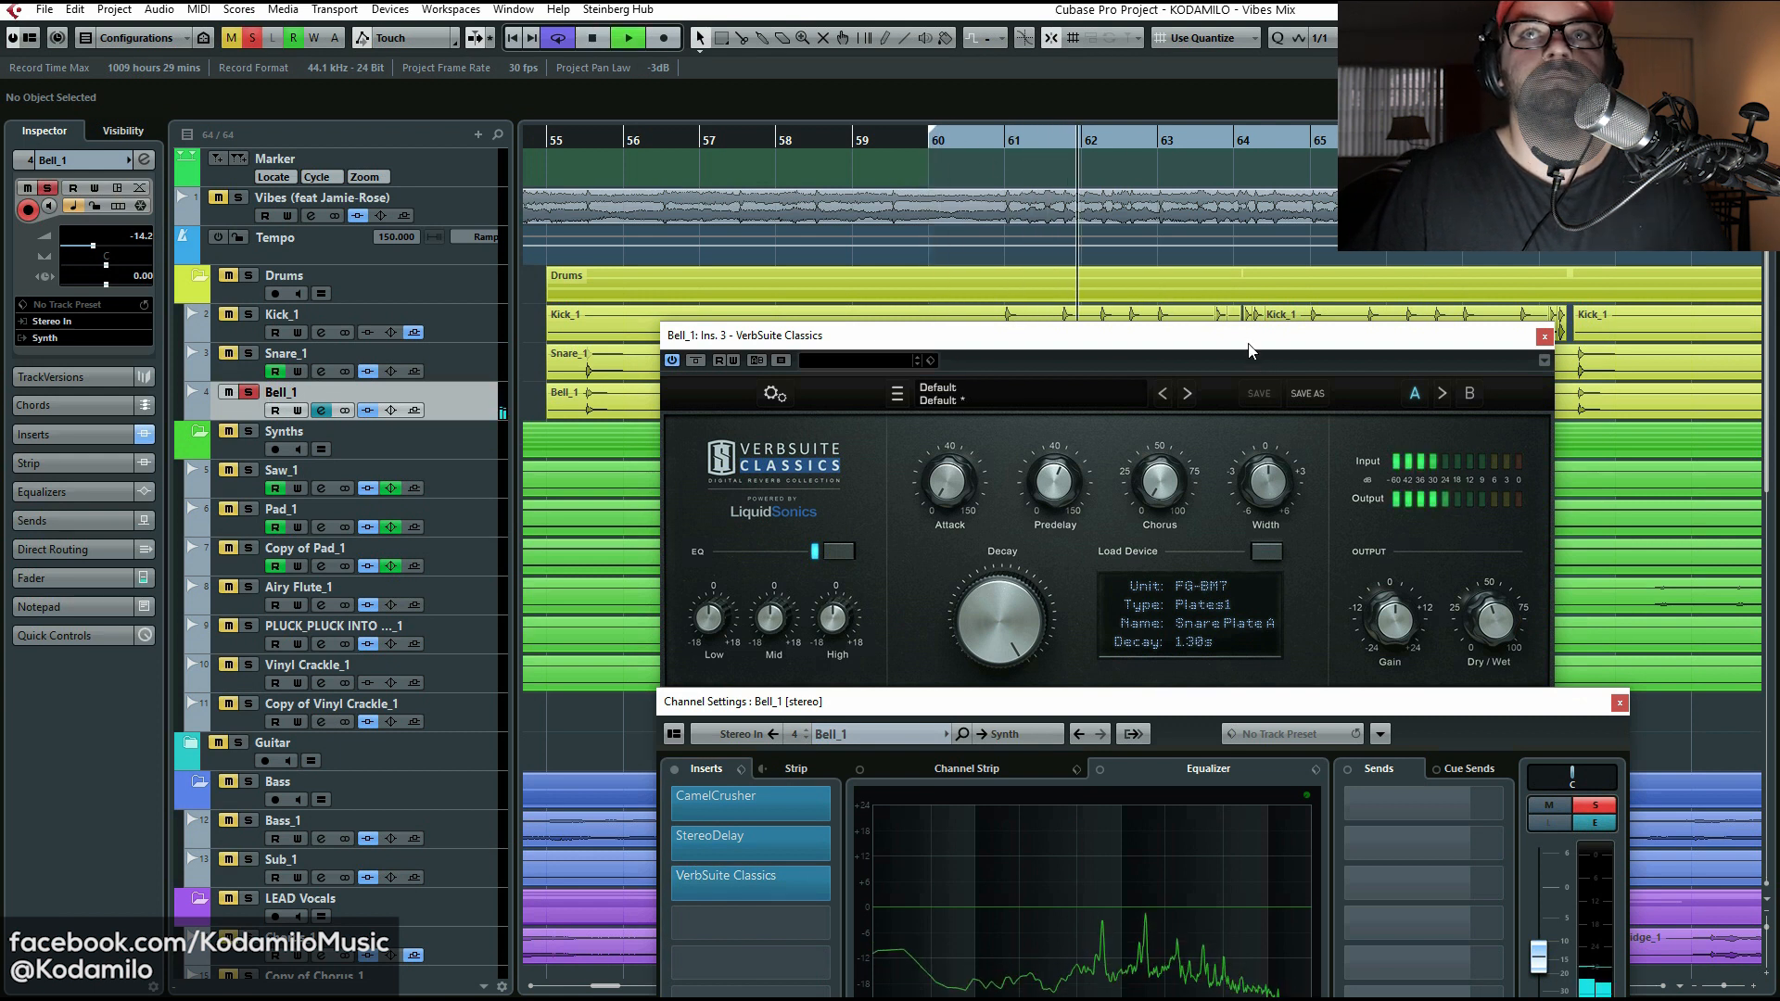
key("space")
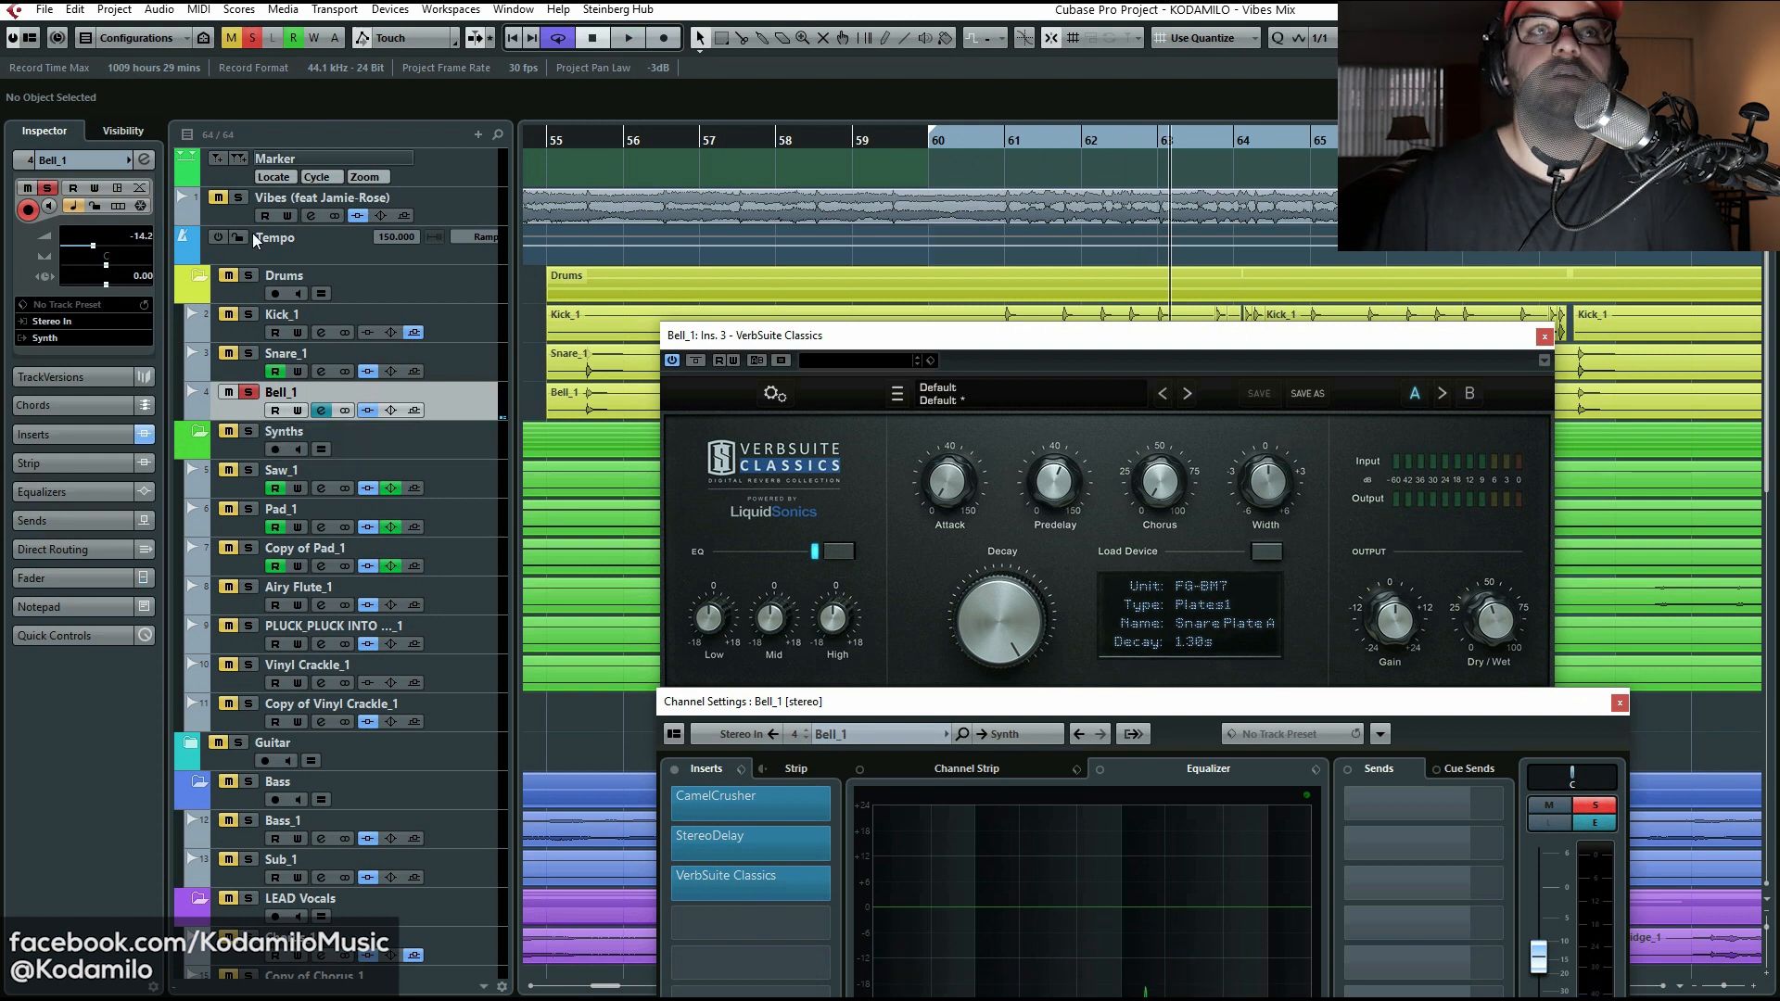
Step: Close the VerbSuite Classics and channel settings windows, unsolo Bell_1, and play the processed mix from bar 60
left_click(1543, 336)
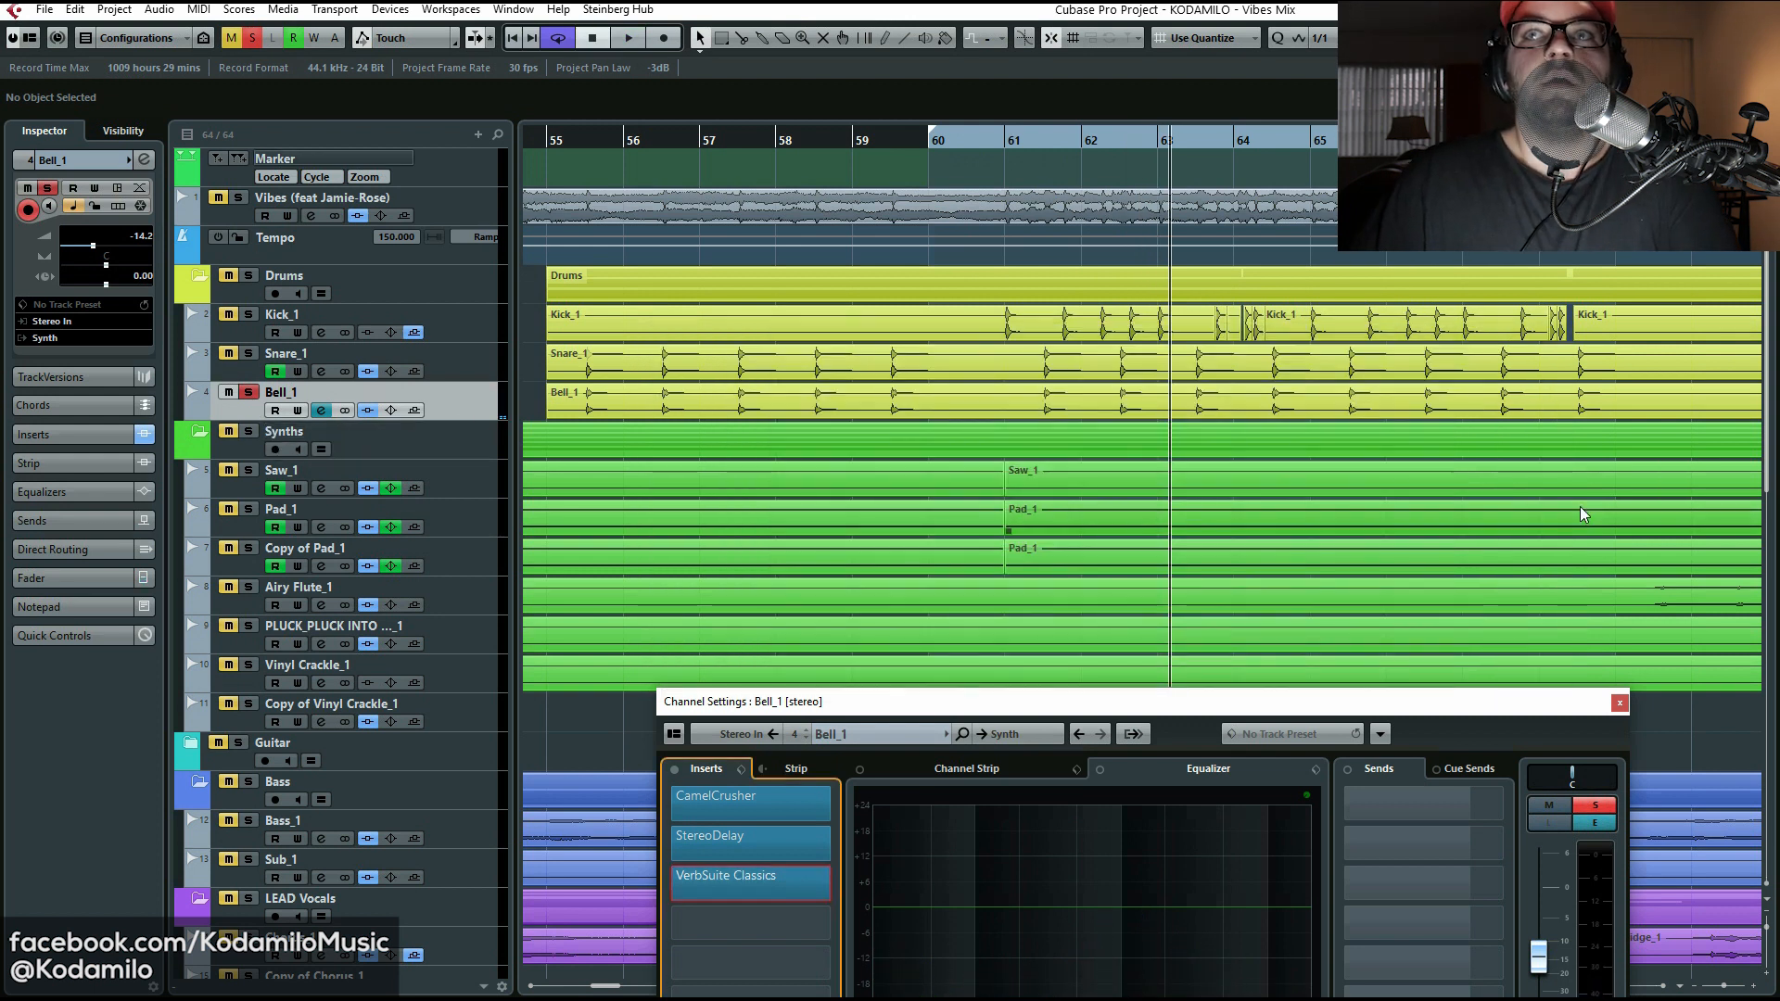
left_click(1620, 703)
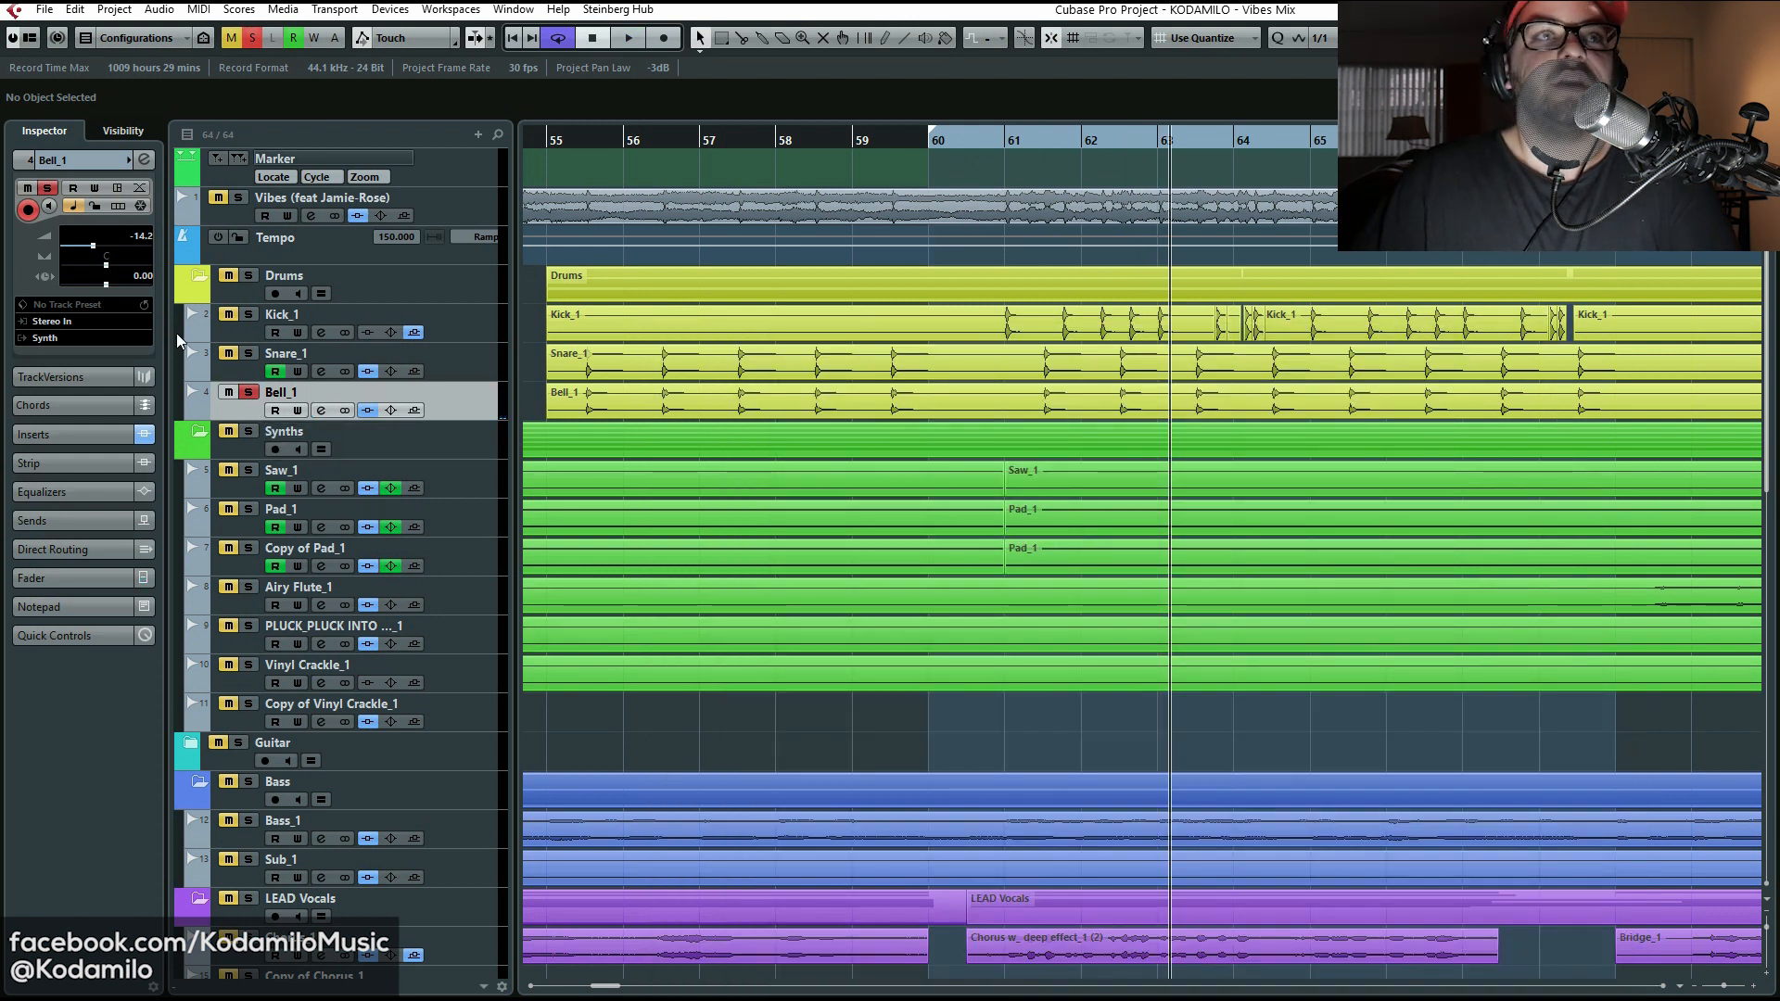
left_click(248, 393)
left_click(954, 139)
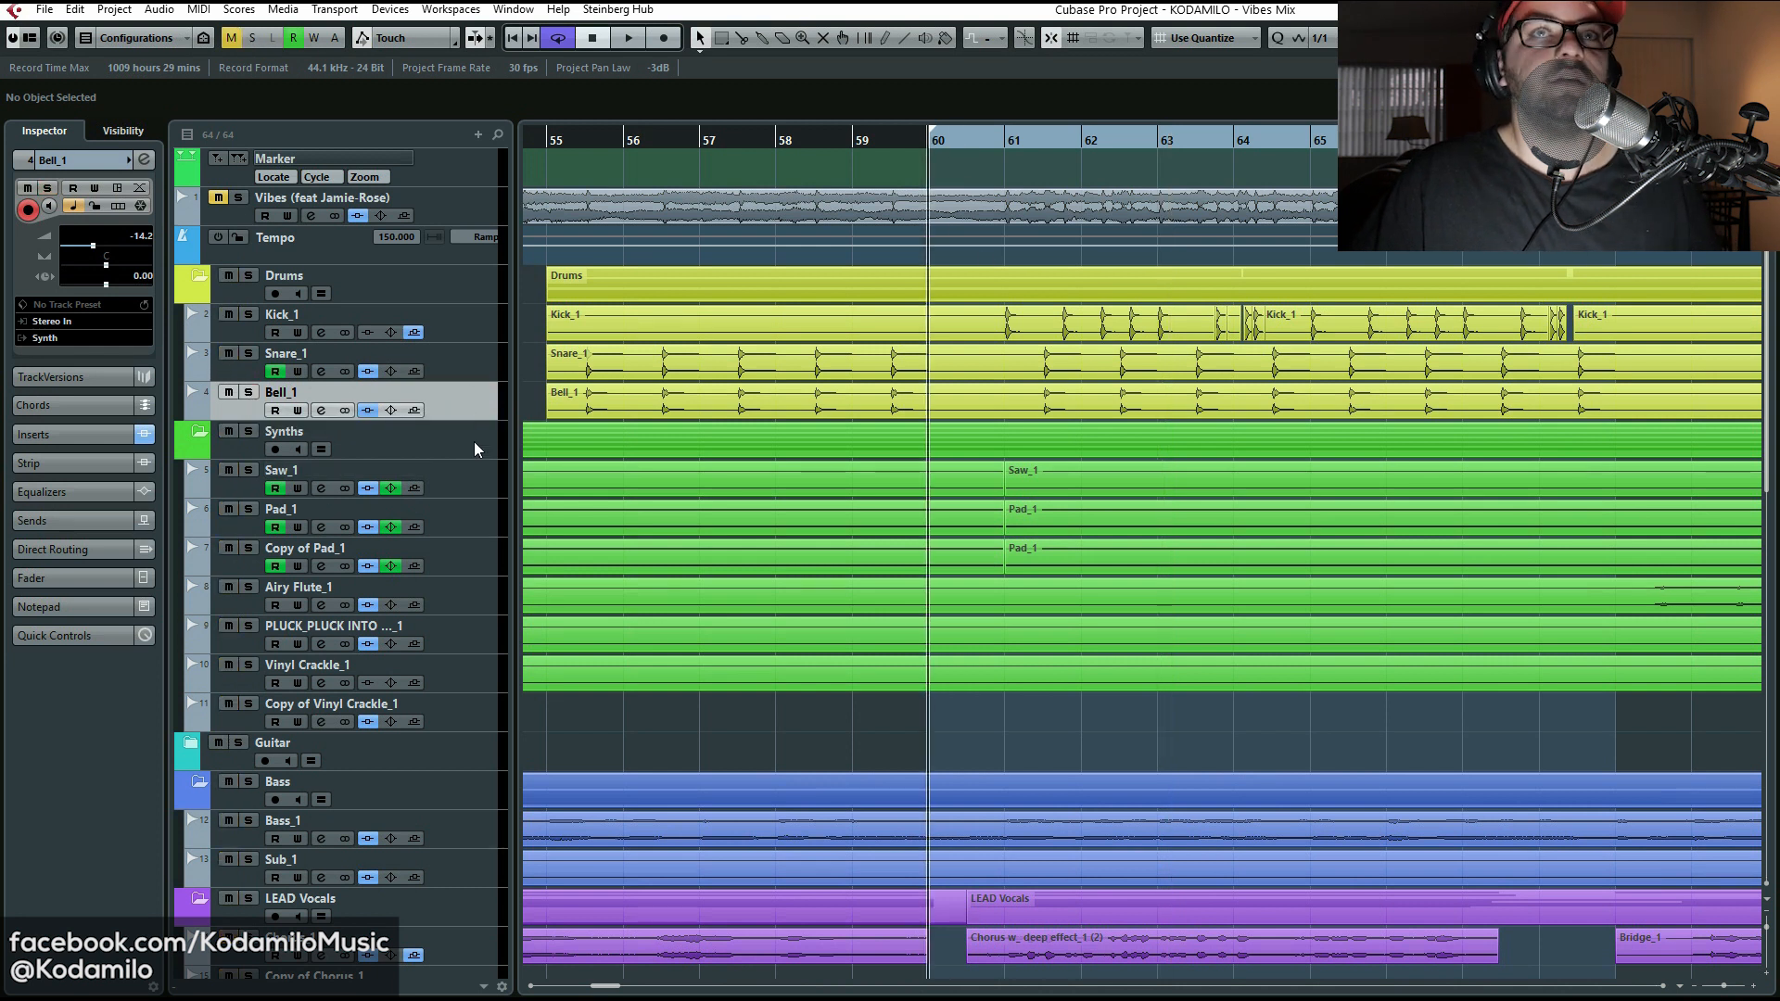
key("space")
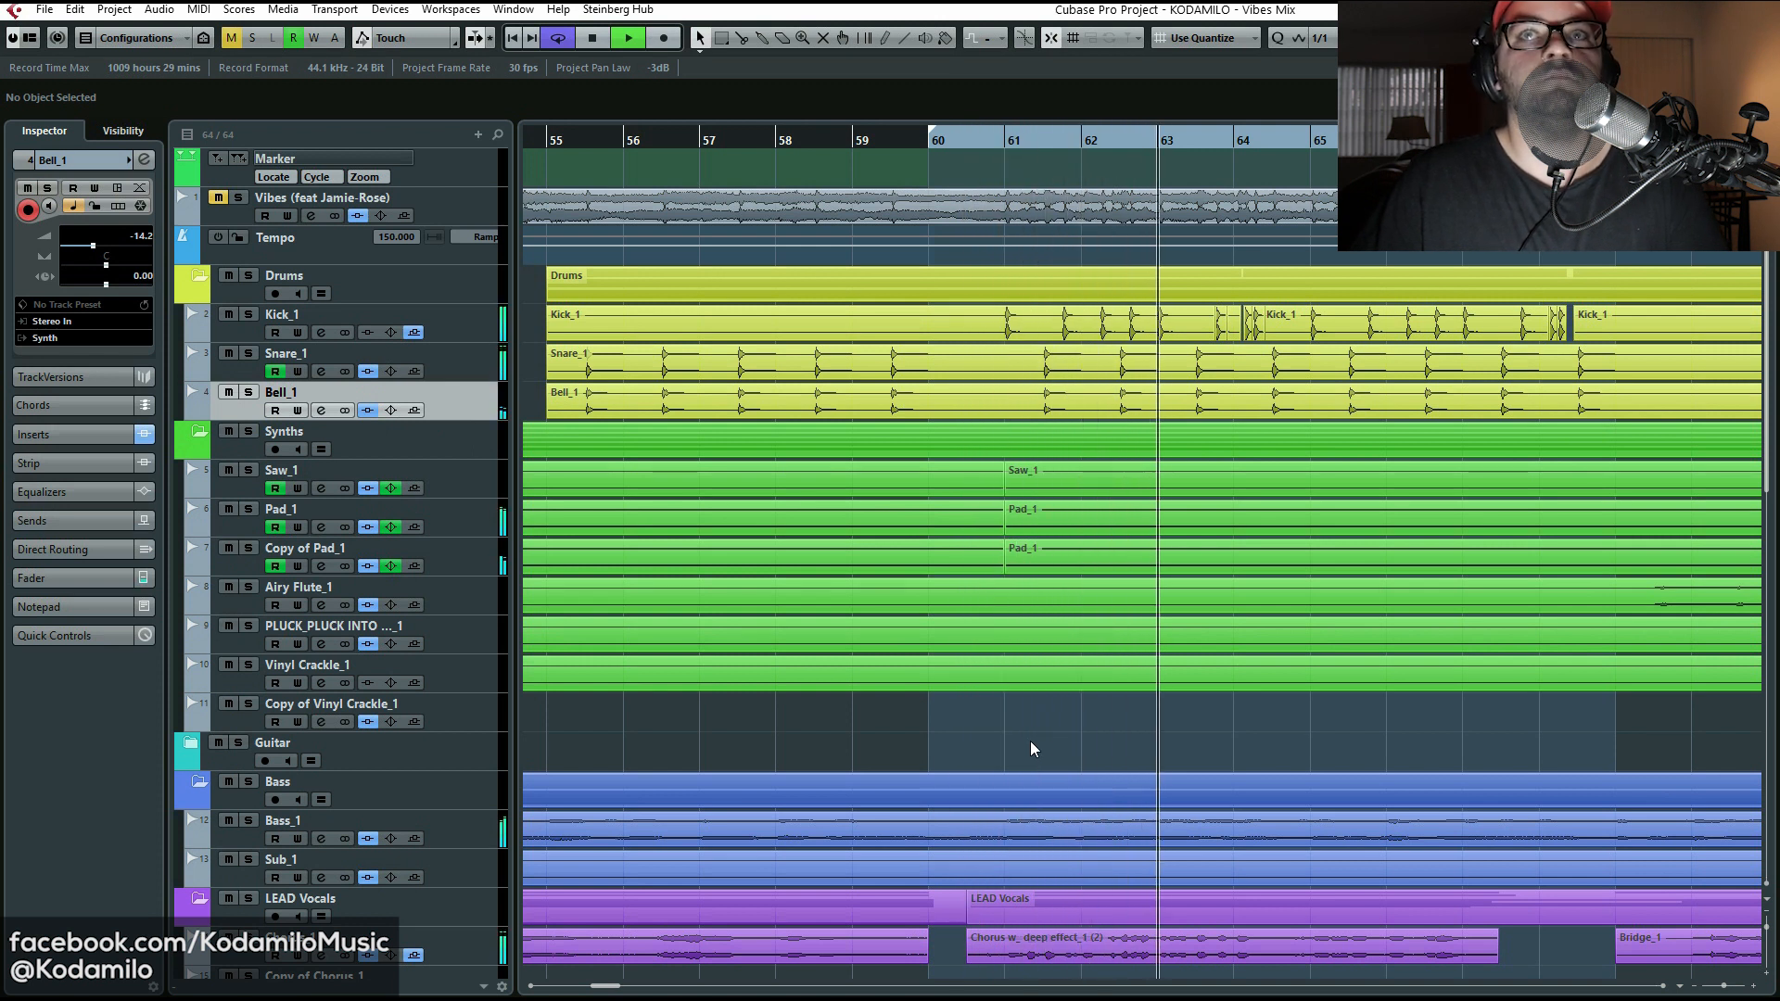
left_click(451, 362)
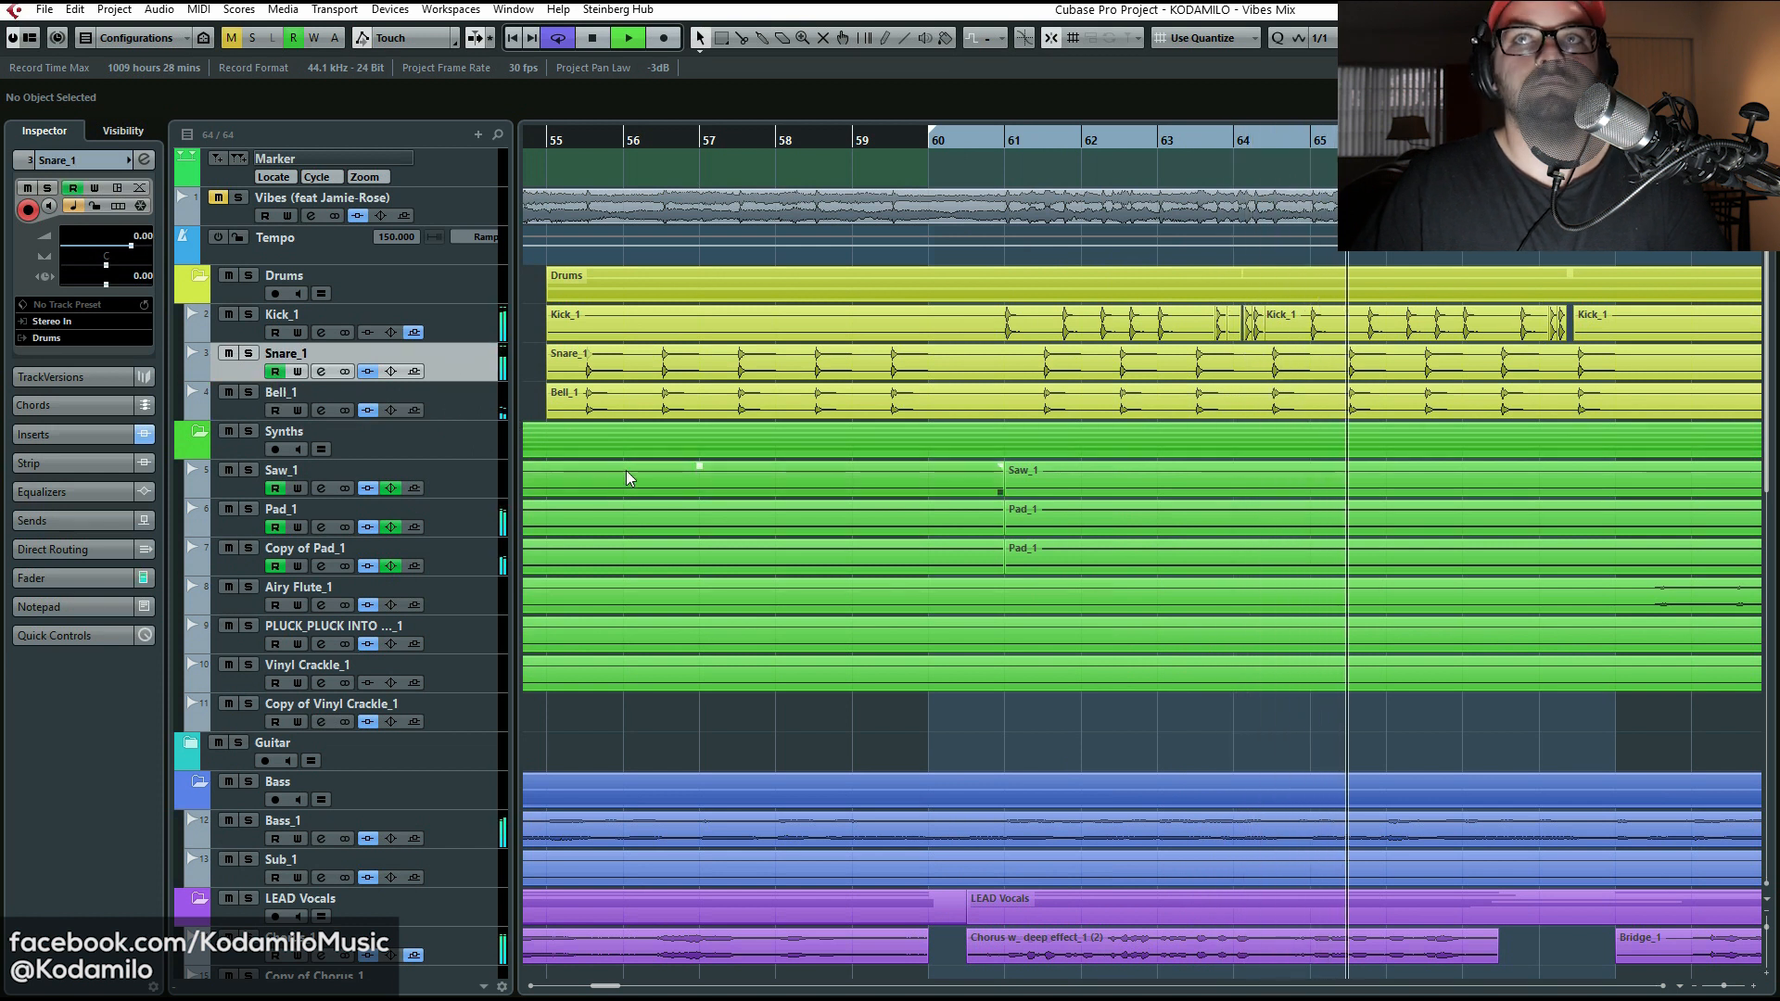
key("space")
Step: Bypass the Kick_1 sends and the Snare_1 and Bell_1 inserts, and play the mix from bar 61 for comparison
left_click(413, 333)
left_click(368, 371)
left_click(996, 149)
key("space")
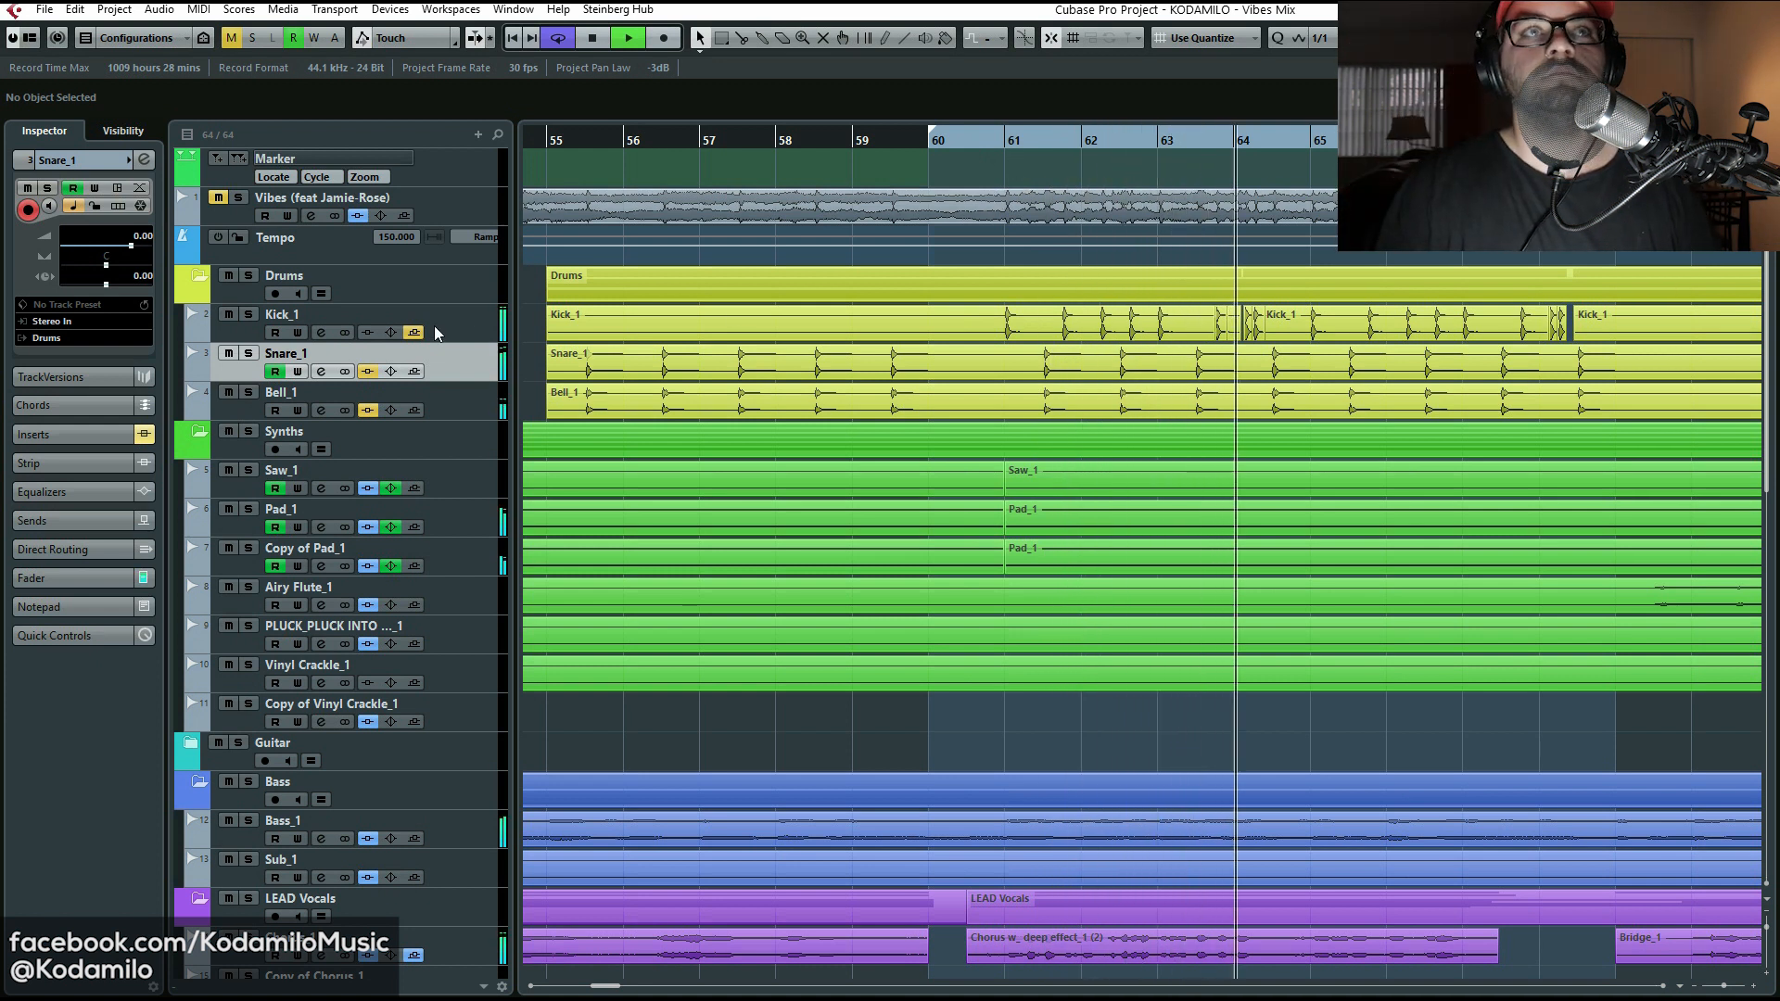
key("space")
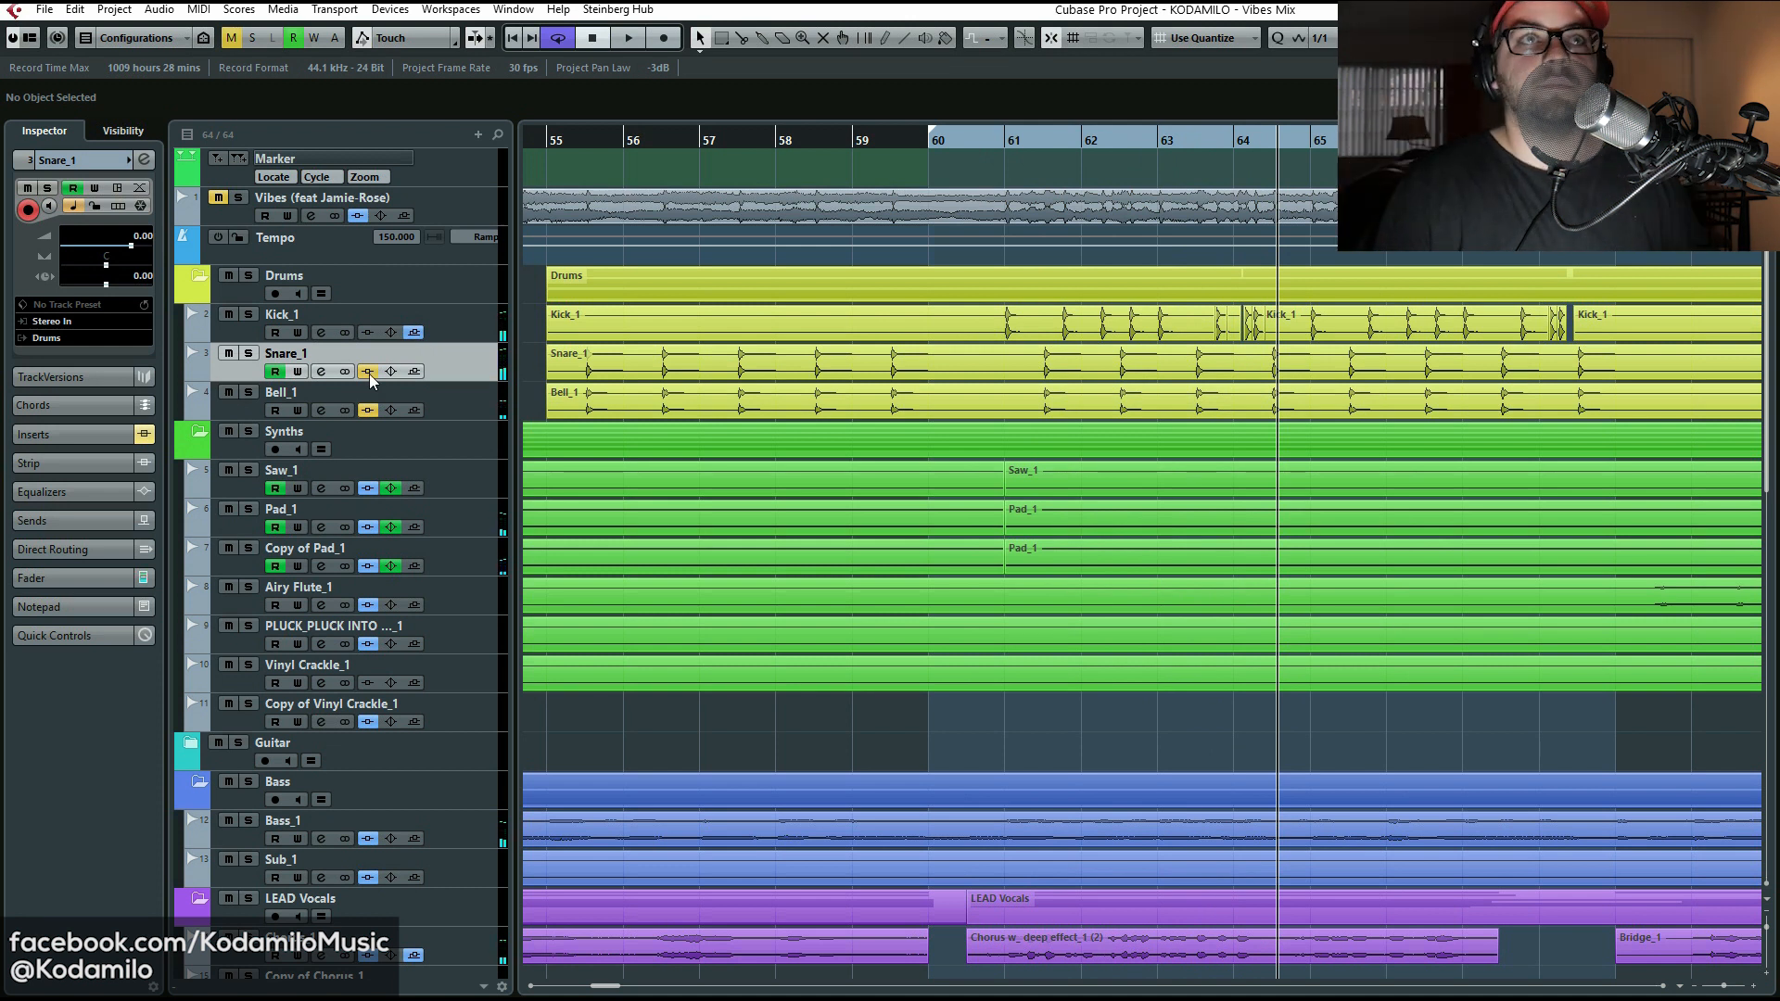
Step: Re-enable the inserts on Snare_1 and Bell_1, and select the Bell_1 track
left_click(369, 371)
left_click(368, 410)
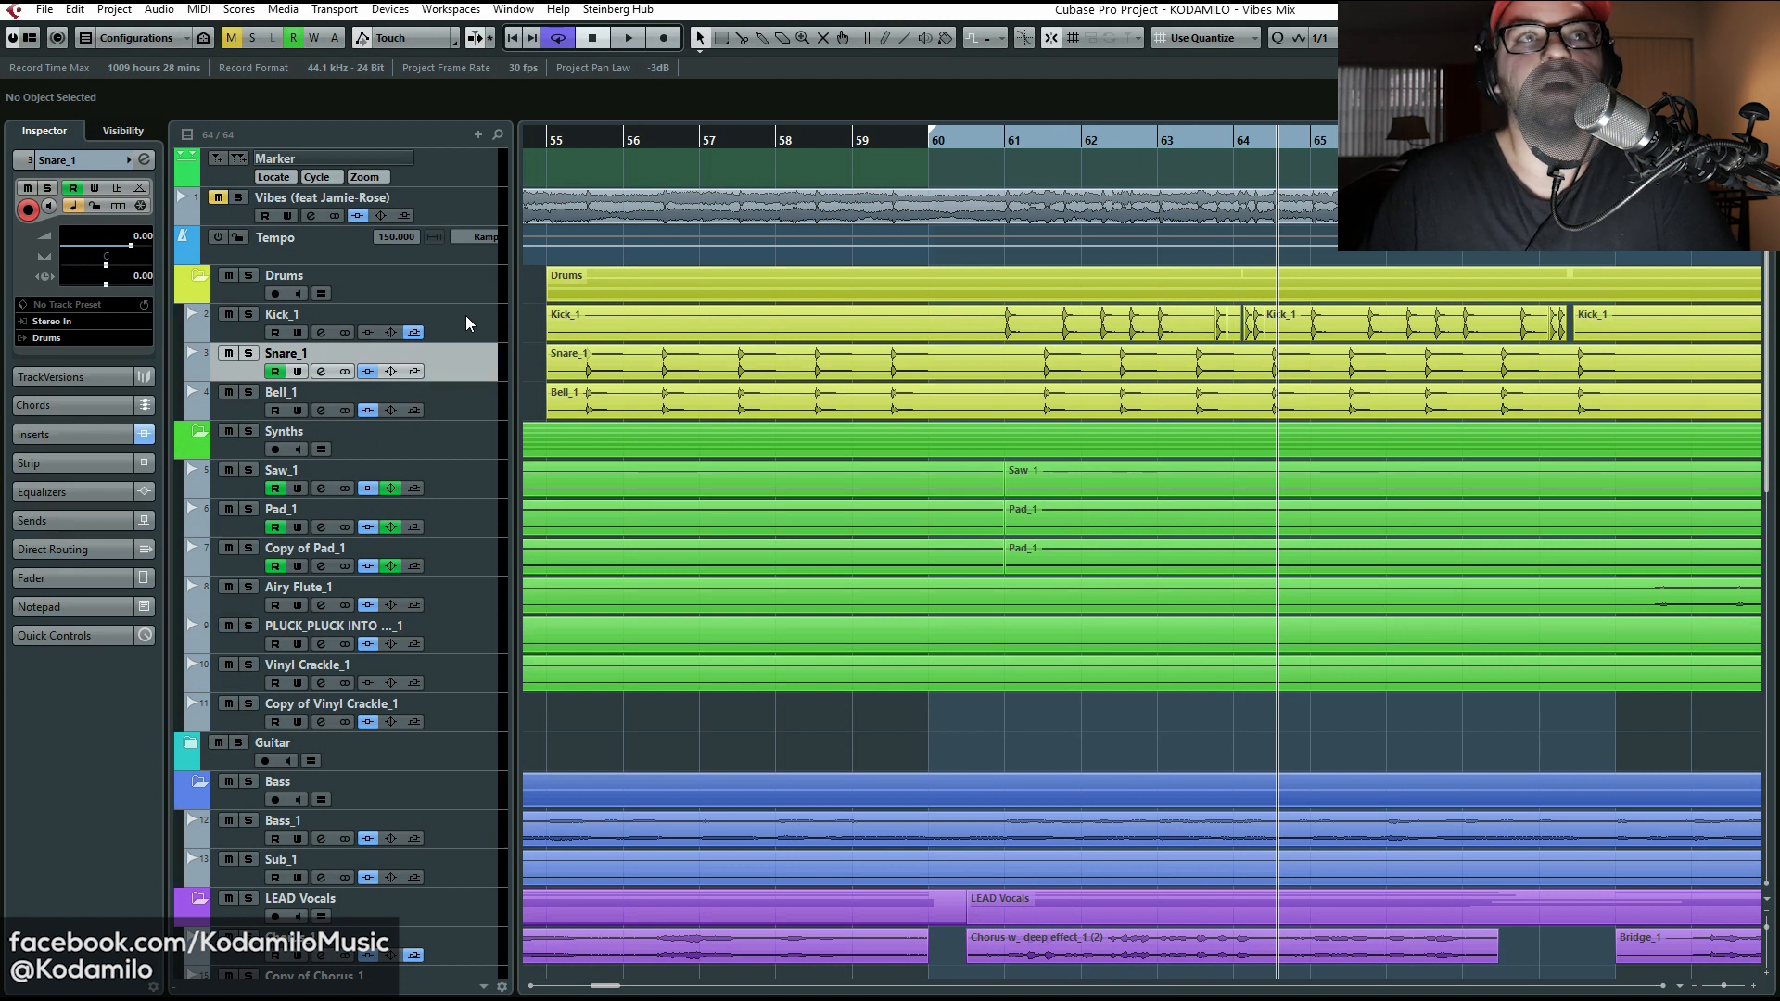
left_click(466, 403)
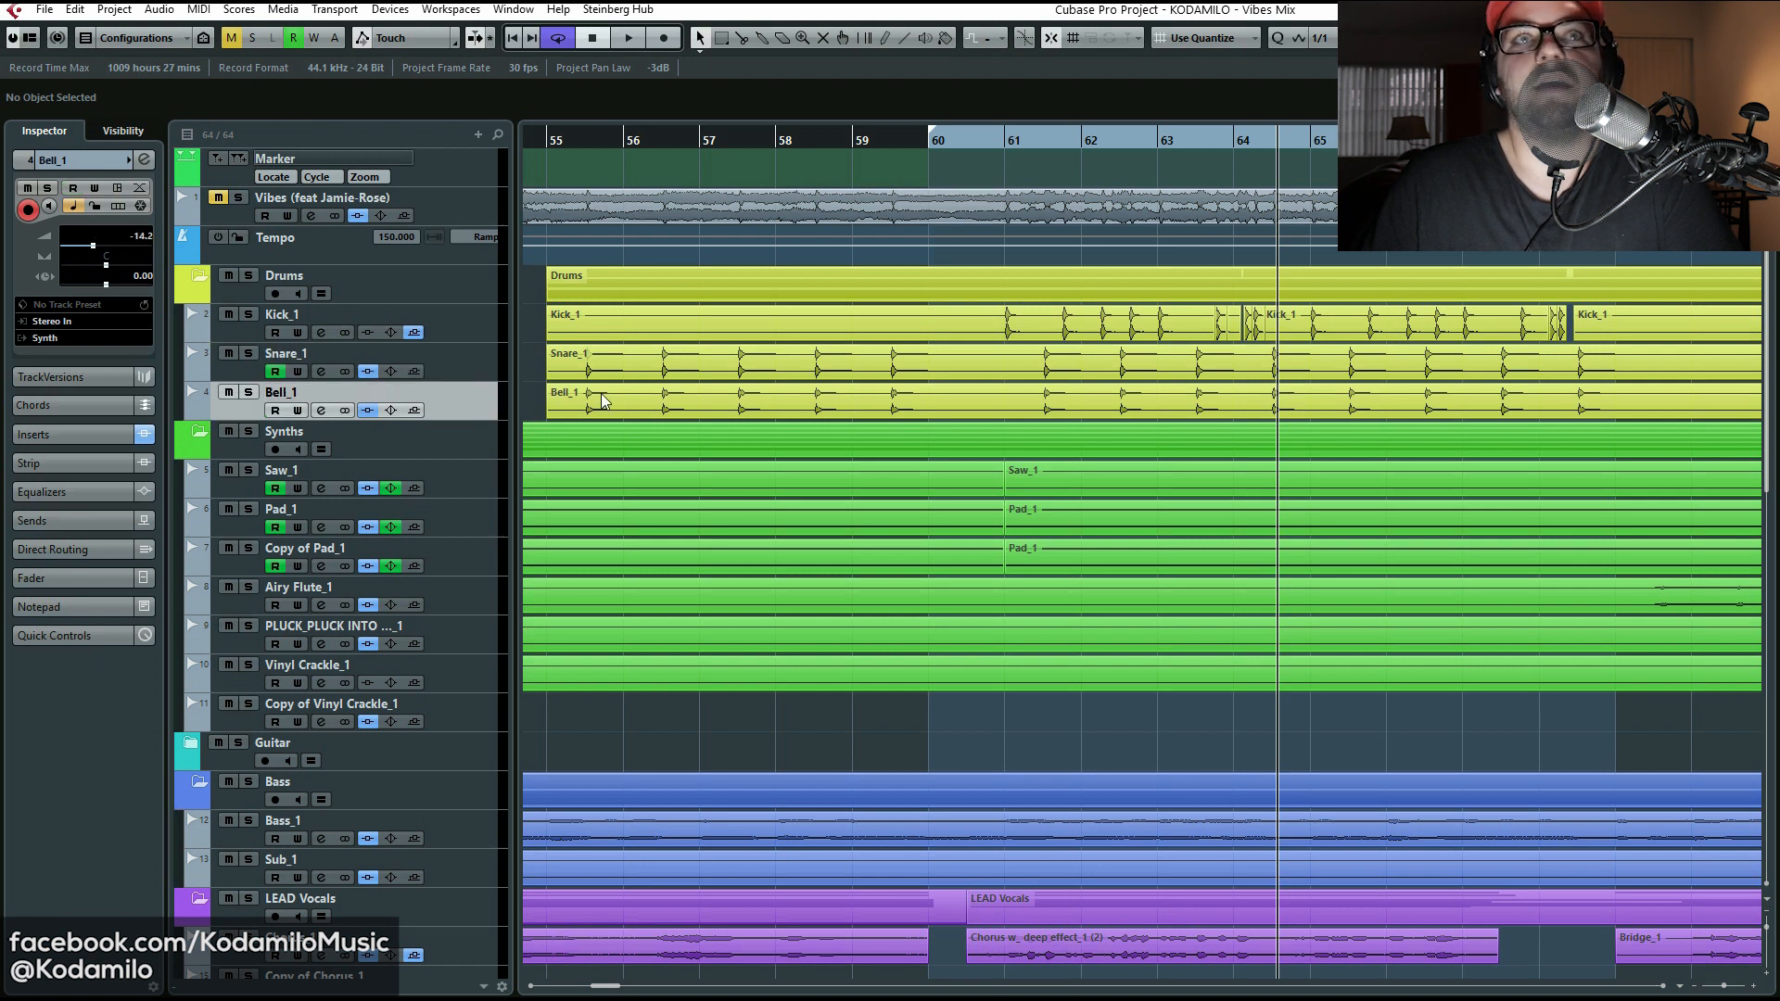